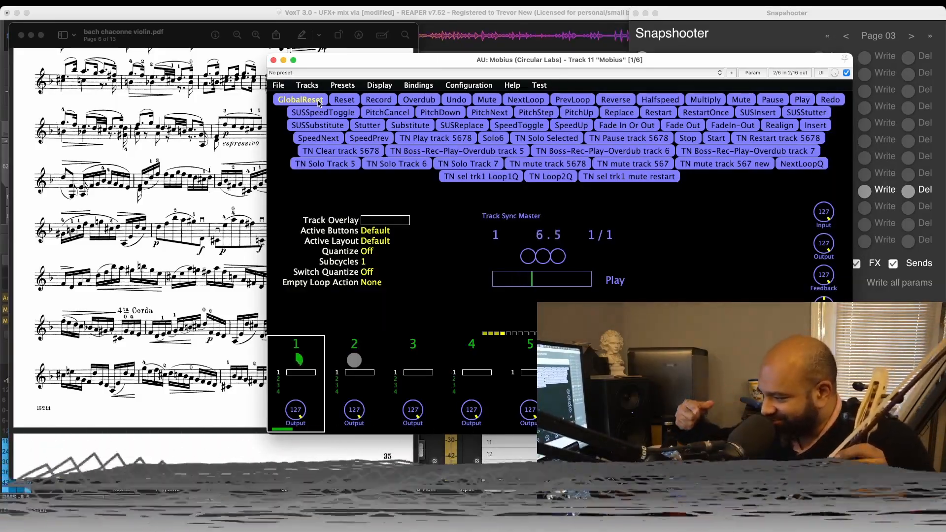
# - Bring the Bach chaconne score to the start of the Ciaccona and move the Mobius window away from the music
pyautogui.scroll(4, 151, 192)
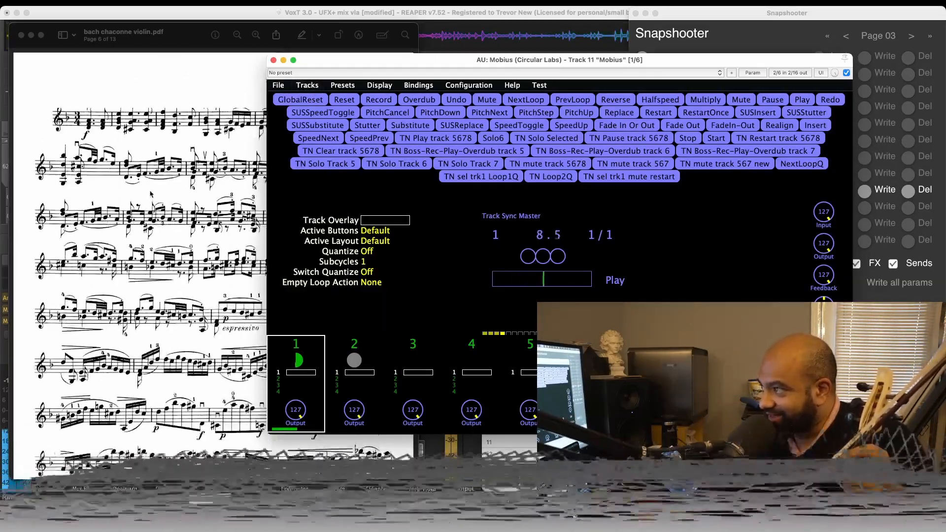
pyautogui.scroll(2, 204, 173)
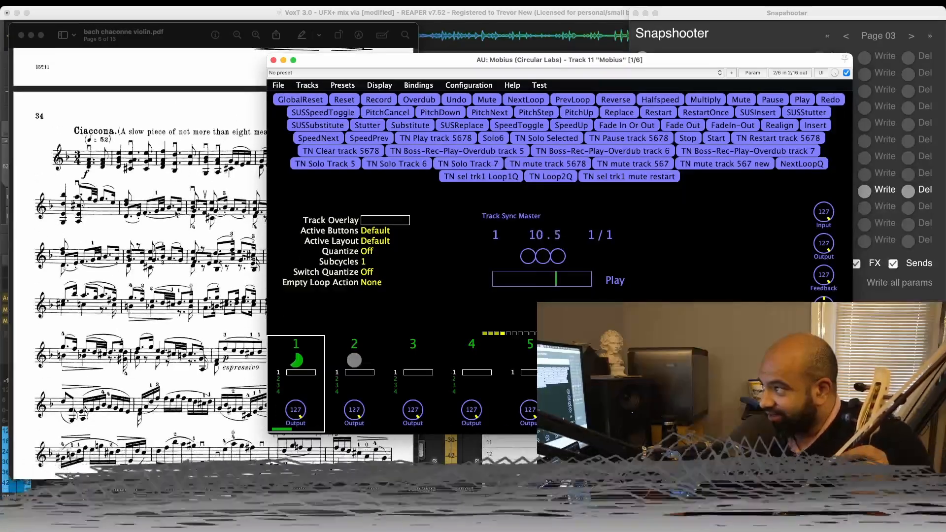
pyautogui.scroll(-2, 176, 213)
pyautogui.moveTo(346, 59); pyautogui.dragTo(439, 94)
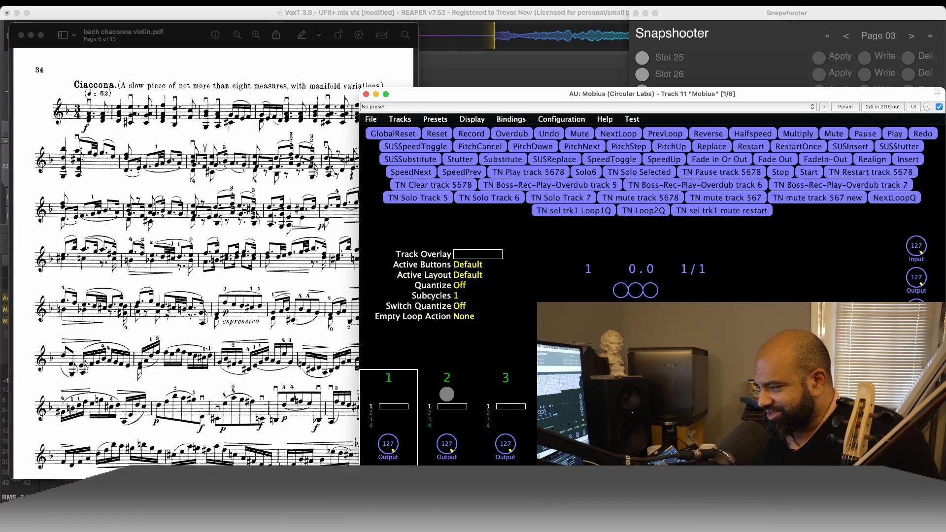
# - Draw a freehand red outline around the Ciaccona's opening phrase, from the first staff into the second, and hide the markup tools
pyautogui.click(182, 35)
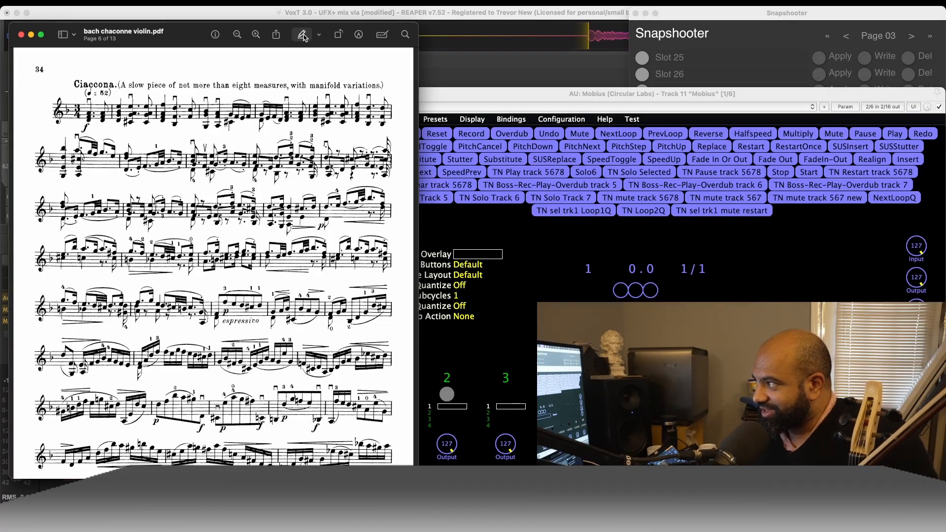
pyautogui.click(358, 36)
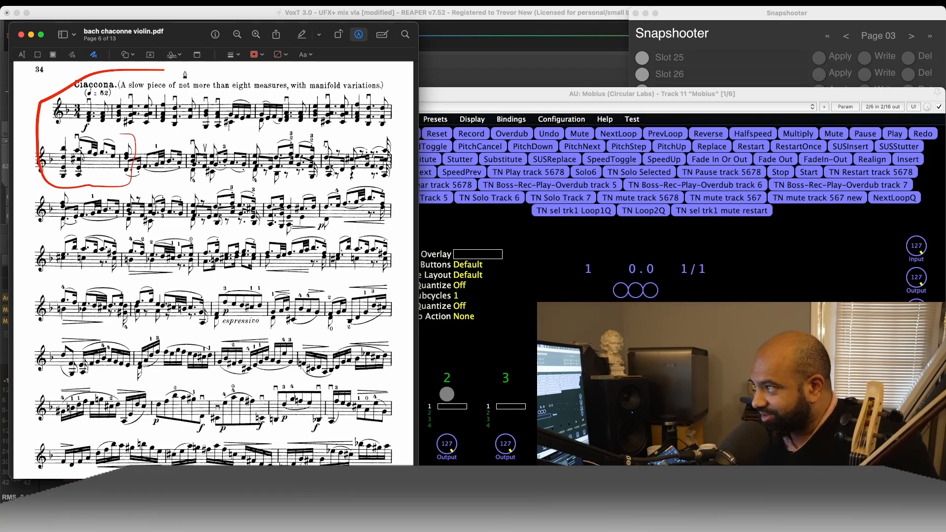
pyautogui.moveTo(222, 72); pyautogui.dragTo(336, 60)
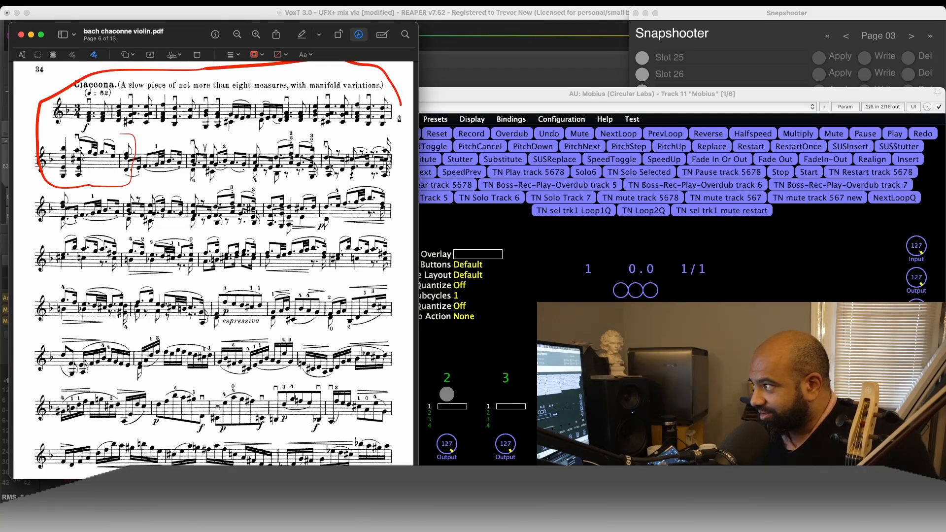
pyautogui.moveTo(335, 130); pyautogui.dragTo(150, 138)
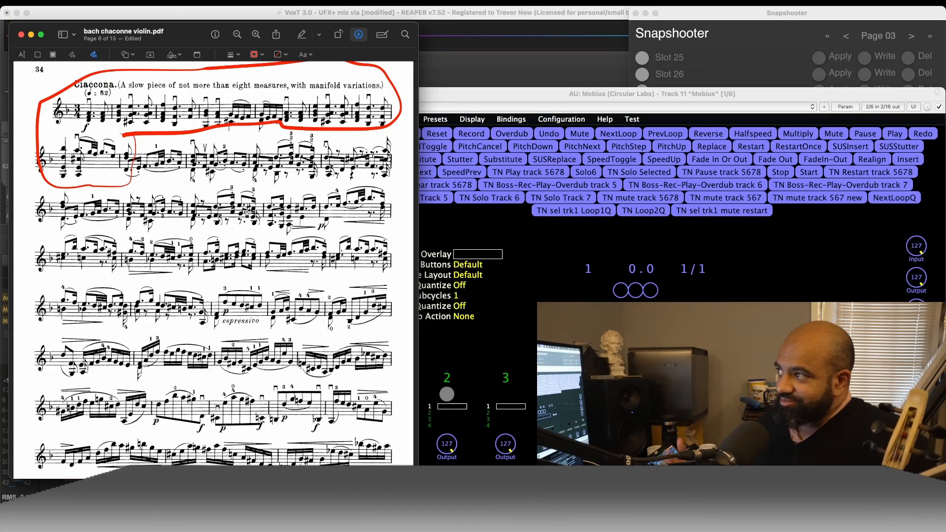
pyautogui.click(194, 17)
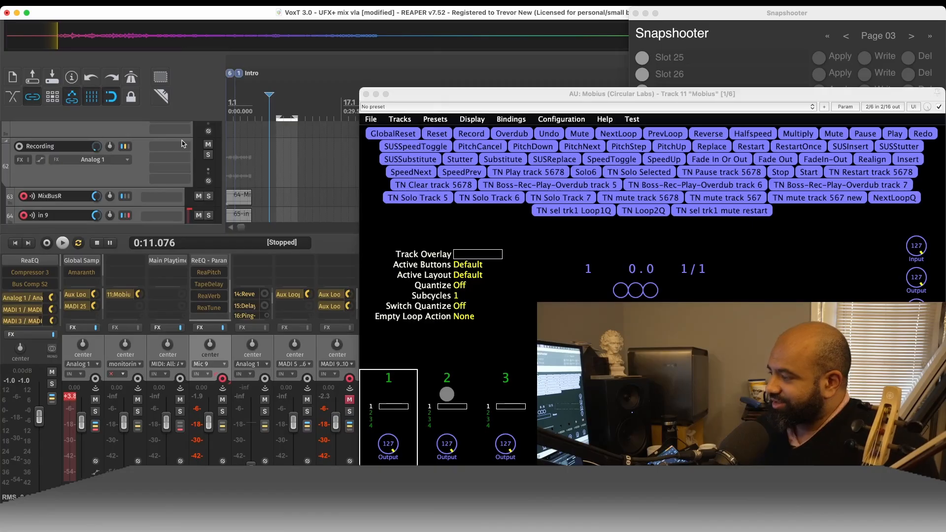
pyautogui.press('super+Tab')
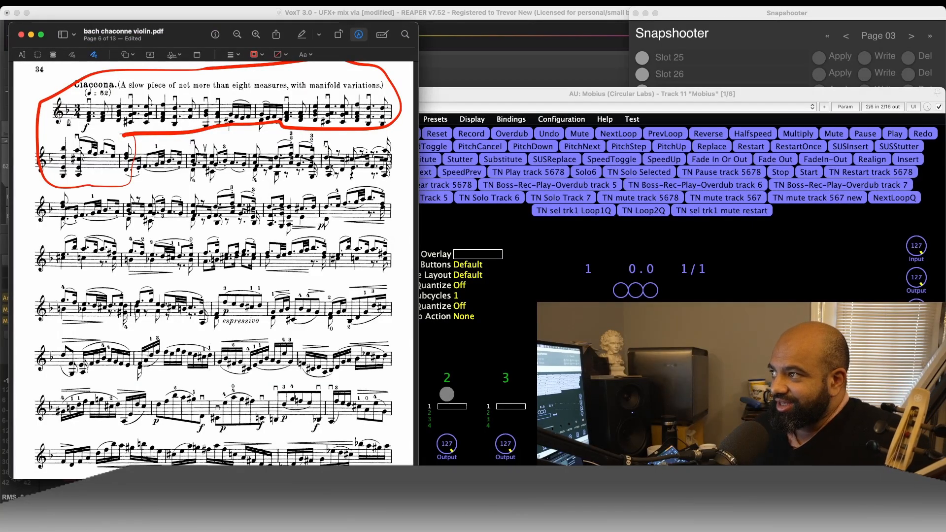
pyautogui.click(359, 35)
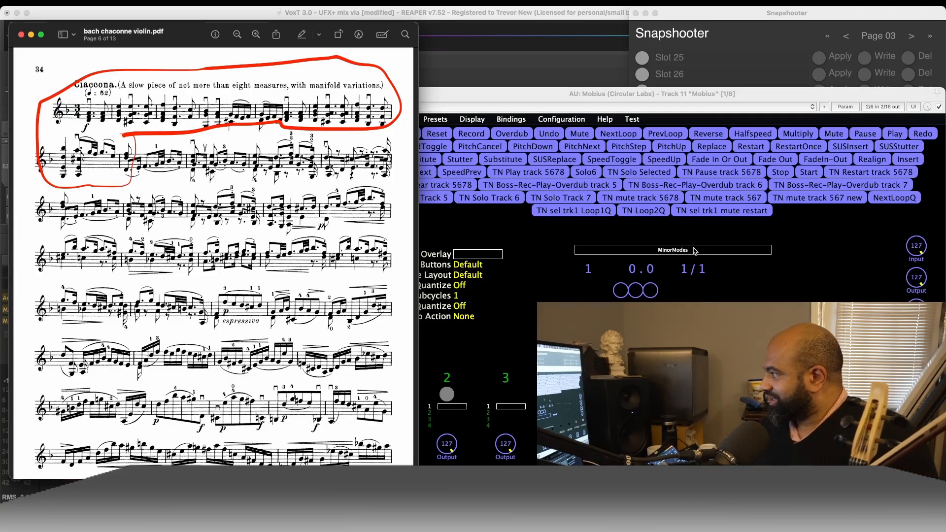
# - Apply the Reverse Verb snapshot in Snapshooter and look through the Mic 9 track's effect chain in REAPER
pyautogui.click(745, 34)
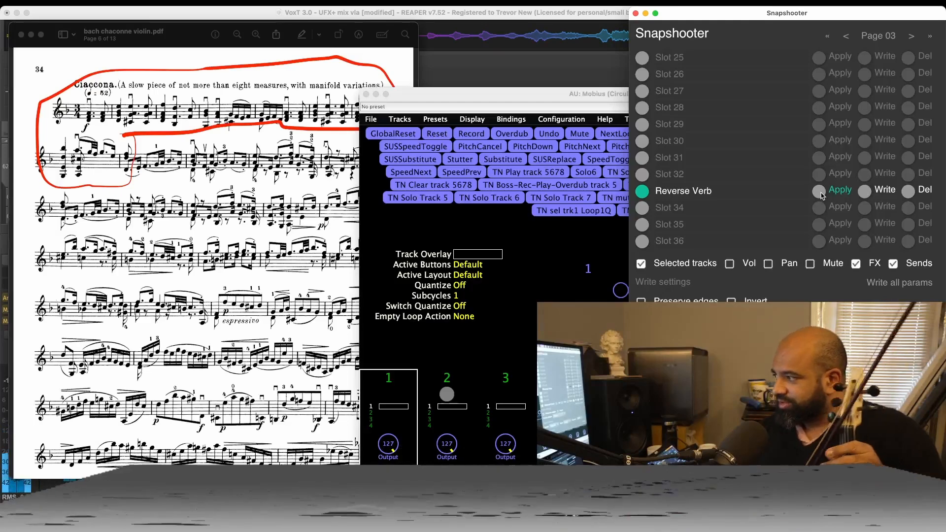
pyautogui.click(454, 8)
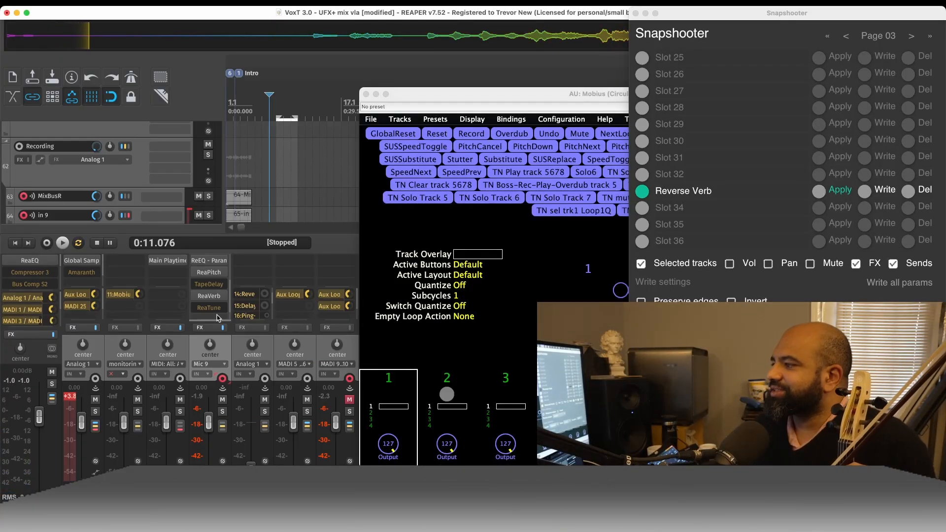
pyautogui.scroll(4, 215, 289)
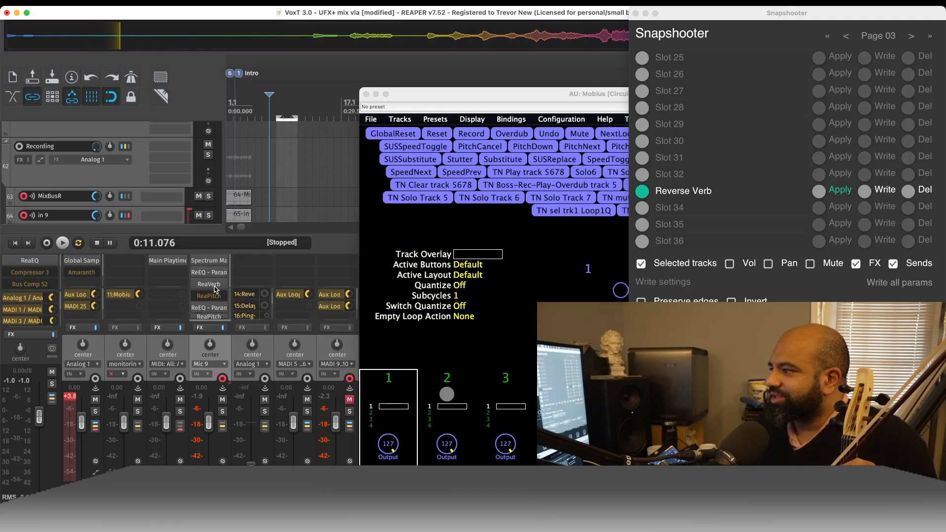
pyautogui.scroll(-5, 215, 289)
pyautogui.scroll(3, 215, 290)
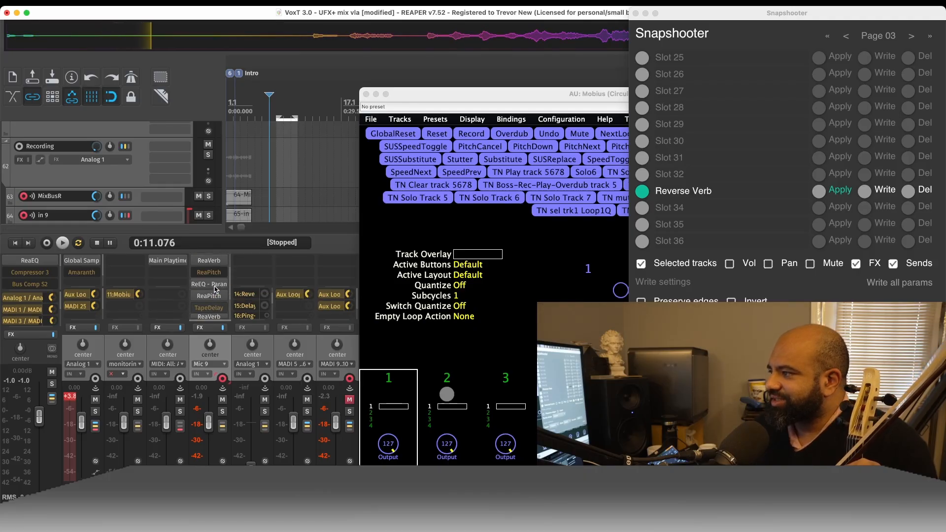
pyautogui.scroll(-3, 215, 289)
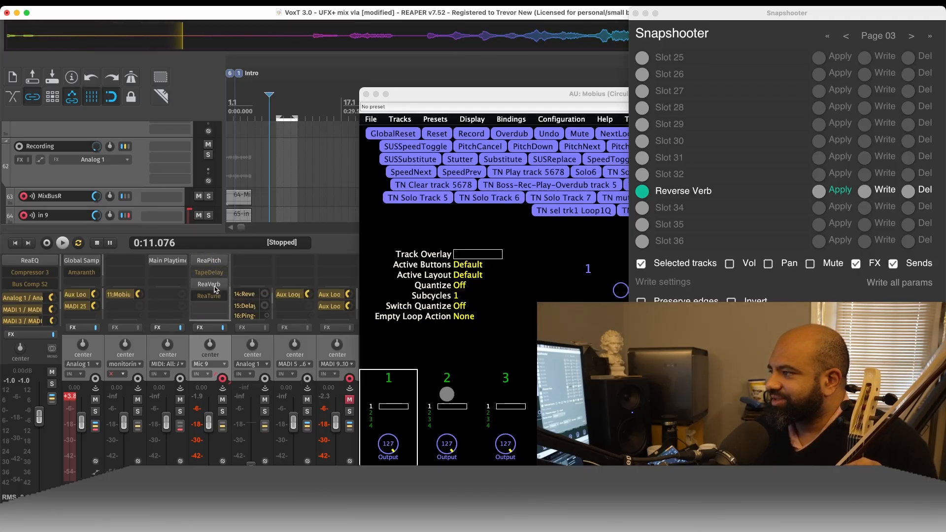
# - Close the Mobius window and move the Live Configs window off the mixer strips
pyautogui.click(410, 97)
pyautogui.click(366, 94)
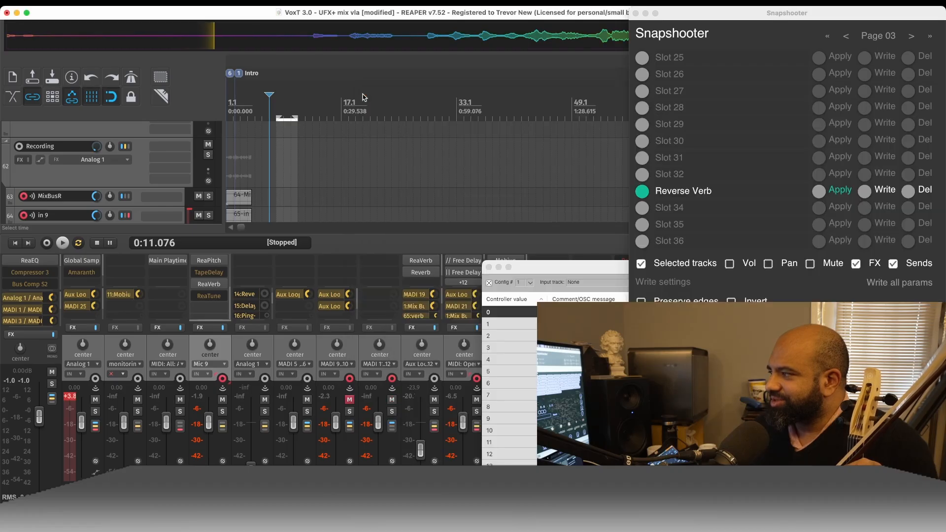
pyautogui.moveTo(556, 268); pyautogui.dragTo(127, 10)
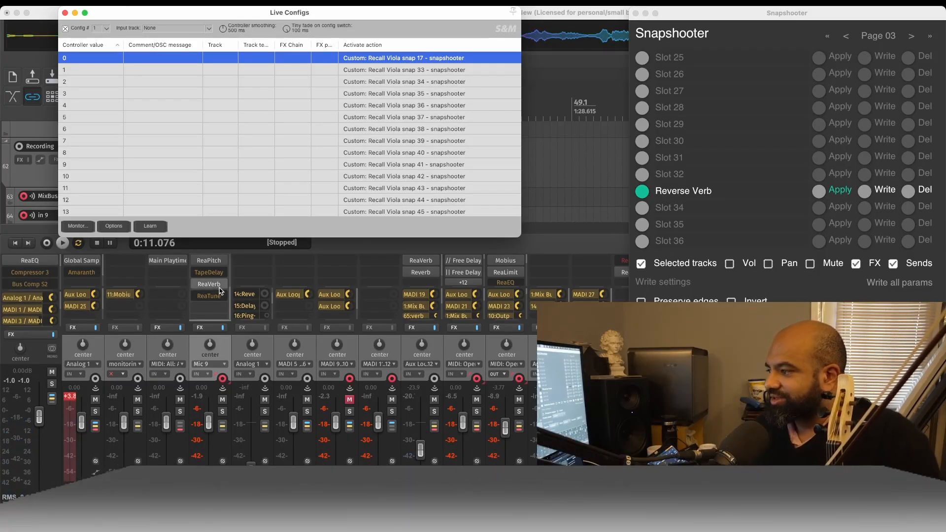
# - Open ReaVerb on the Mic 9 track, select its Reverb Generator module, and briefly bypass the effect for comparison
pyautogui.scroll(2, 219, 291)
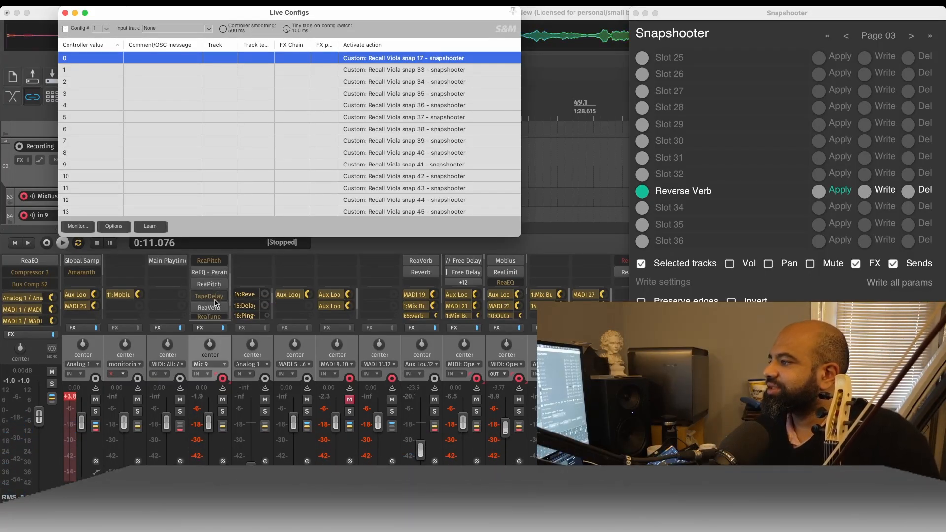
pyautogui.click(216, 308)
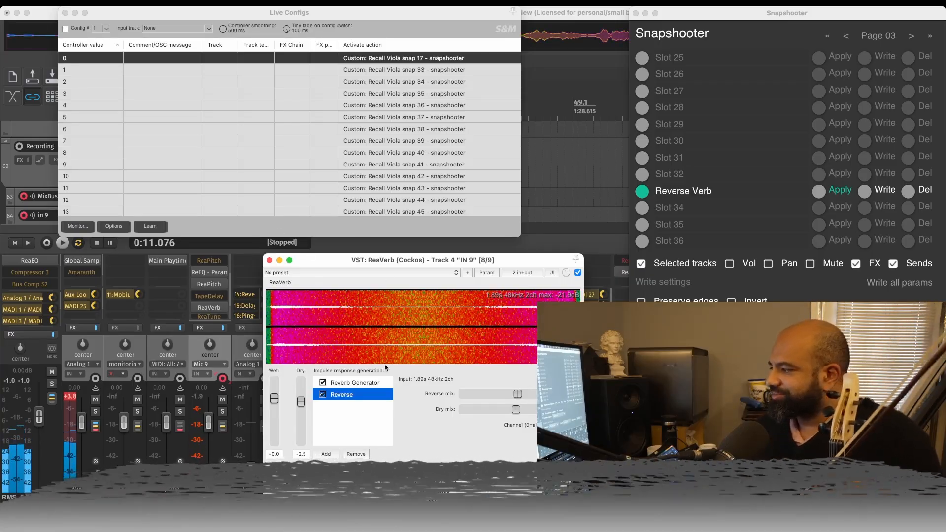
pyautogui.moveTo(406, 256); pyautogui.dragTo(448, 192)
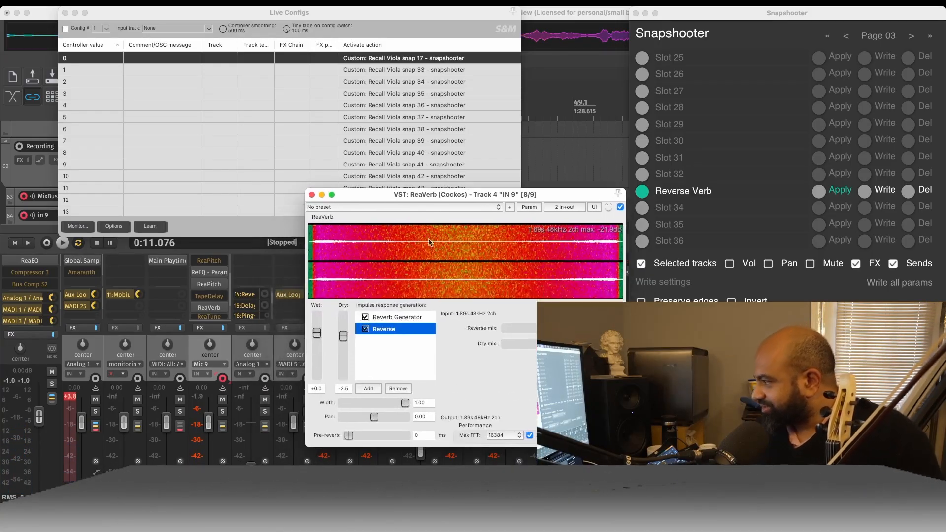
pyautogui.click(401, 317)
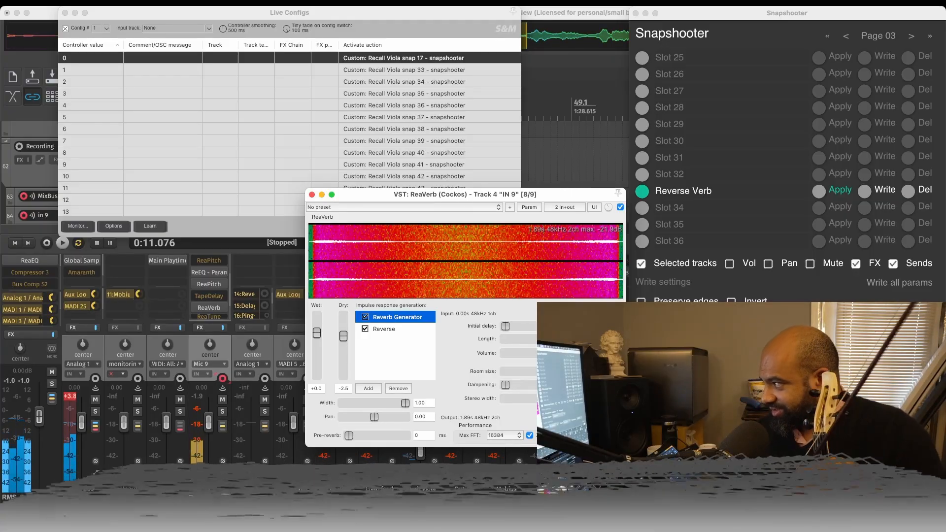
pyautogui.click(621, 207)
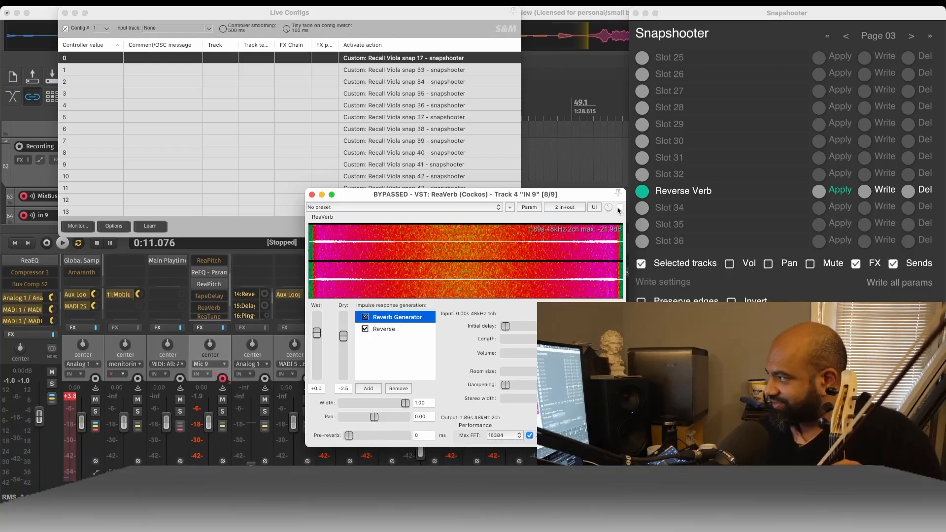
pyautogui.click(620, 207)
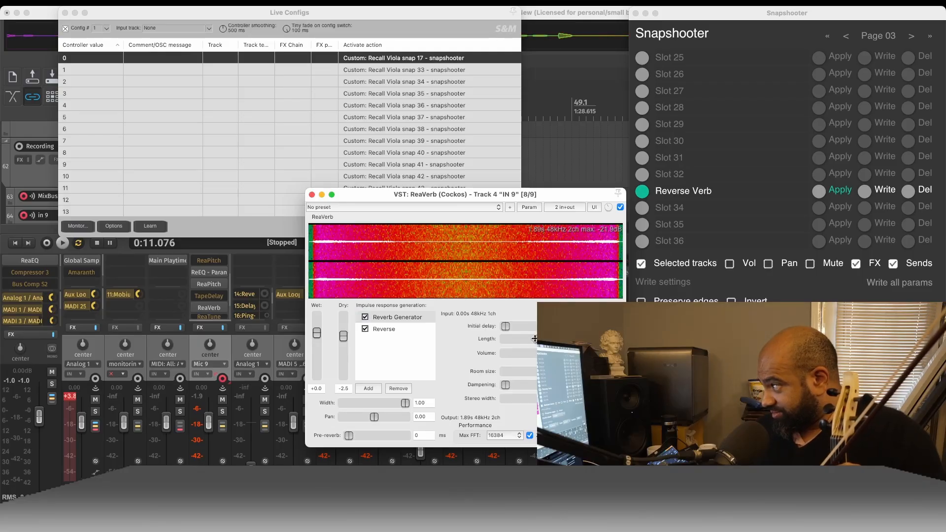
# - Set the Reverb Generator's length to 812 ms and move the ReaVerb window so its parameters are unobstructed
pyautogui.moveTo(532, 339); pyautogui.dragTo(533, 342)
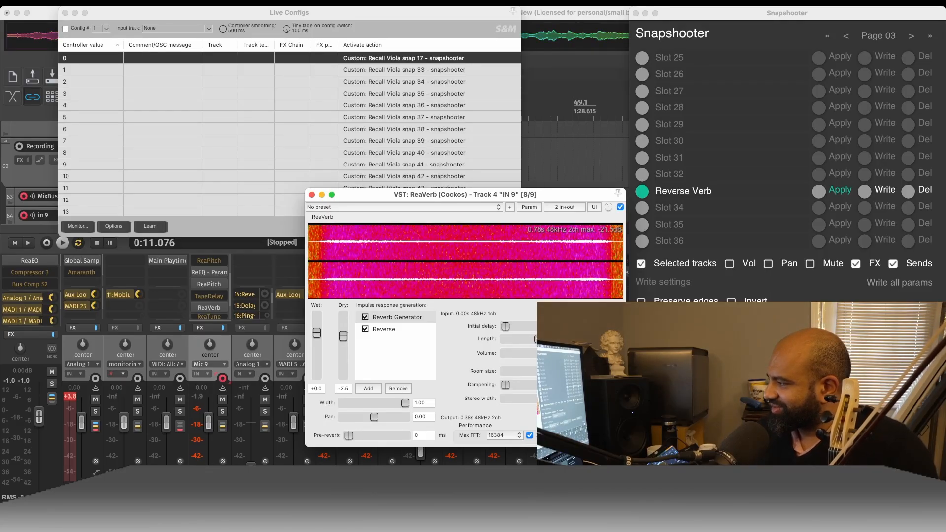
pyautogui.moveTo(538, 339); pyautogui.dragTo(539, 339)
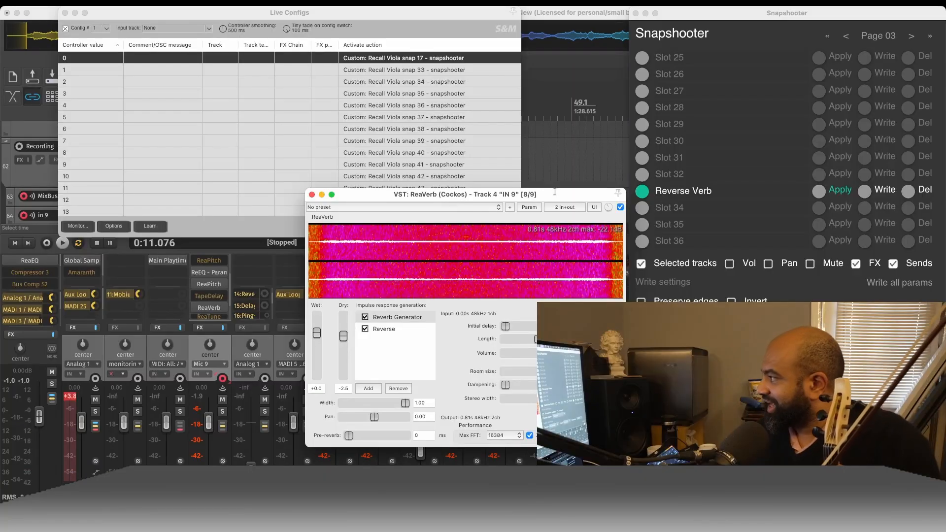
pyautogui.moveTo(551, 193); pyautogui.dragTo(501, 139)
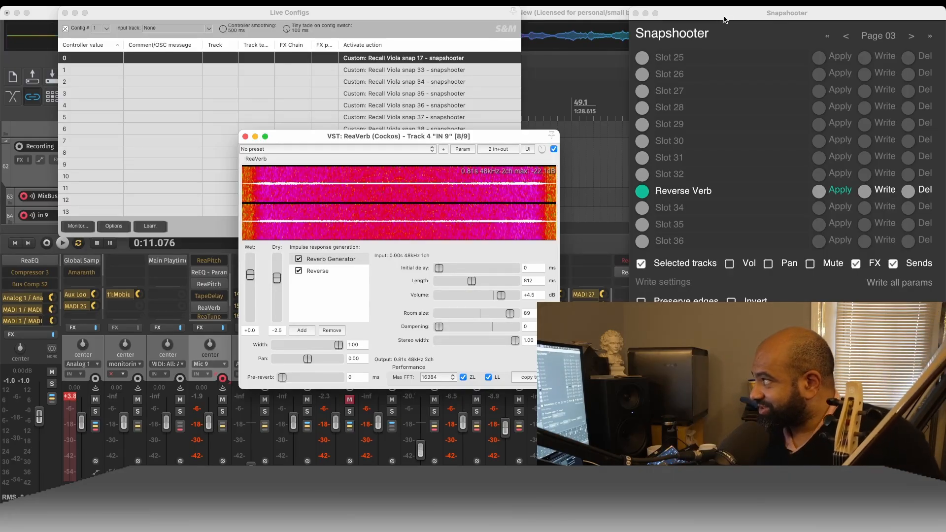
# - Move Snapshooter into full view, browse its earlier snapshot pages, return to Page 03 and move the window back off ReaVerb
pyautogui.moveTo(723, 19)
pyautogui.mouseDown()
pyautogui.moveTo(700, 23)
pyautogui.moveTo(722, 19)
pyautogui.mouseUp()
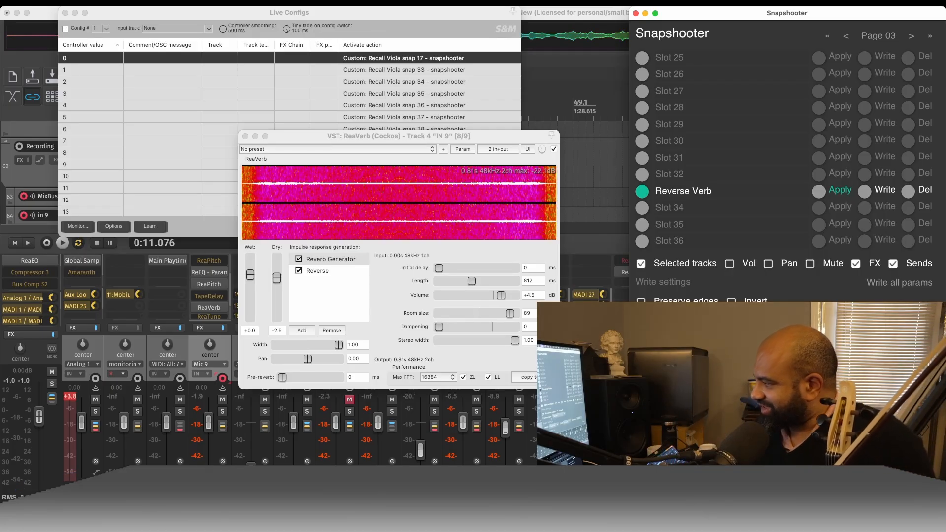
pyautogui.moveTo(838, 13); pyautogui.dragTo(339, 30)
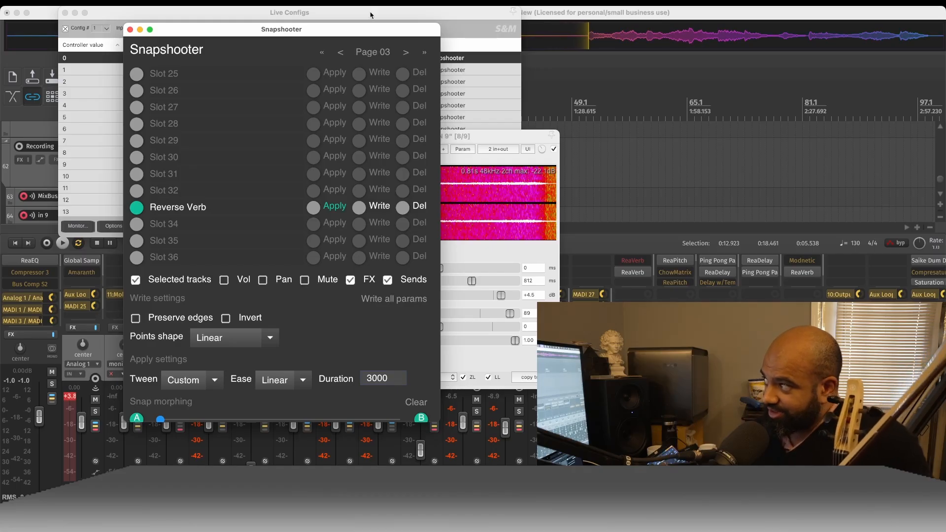
pyautogui.click(342, 52)
pyautogui.click(342, 52)
pyautogui.click(405, 53)
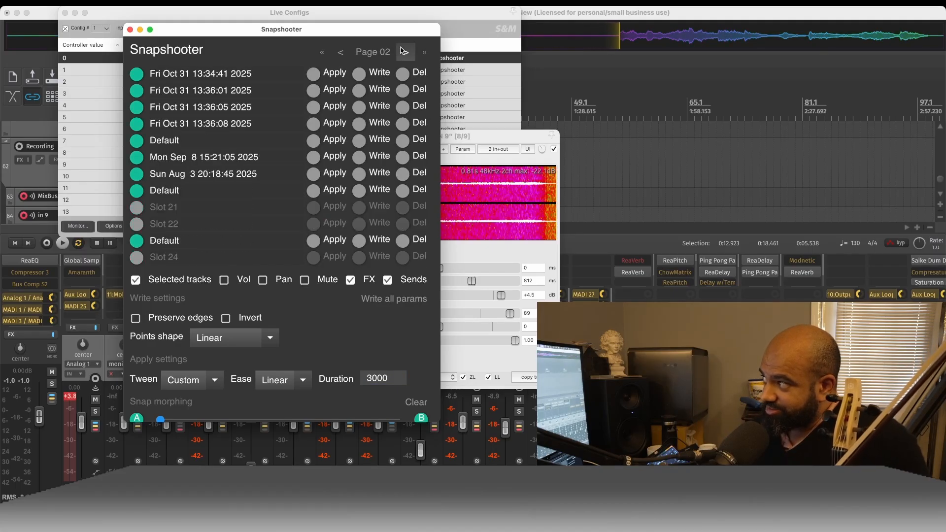
pyautogui.click(405, 52)
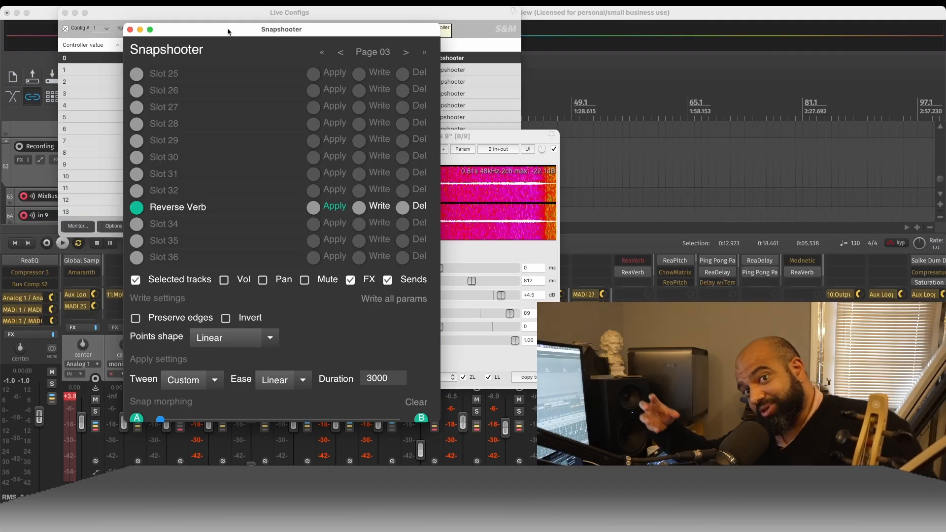
pyautogui.moveTo(238, 33); pyautogui.dragTo(744, 17)
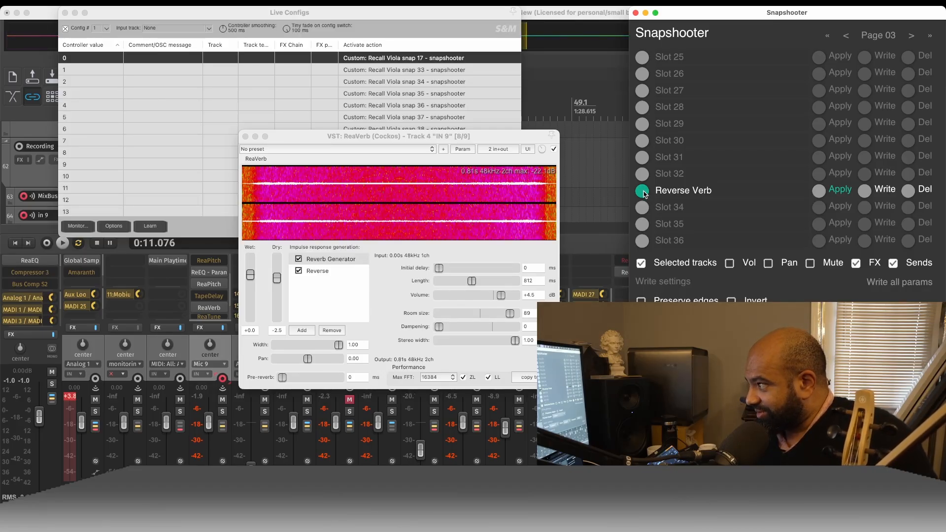
# - Close the ReaVerb window and reposition the Live Configs window over the mixer for viewing its snapshot recall actions
pyautogui.click(246, 137)
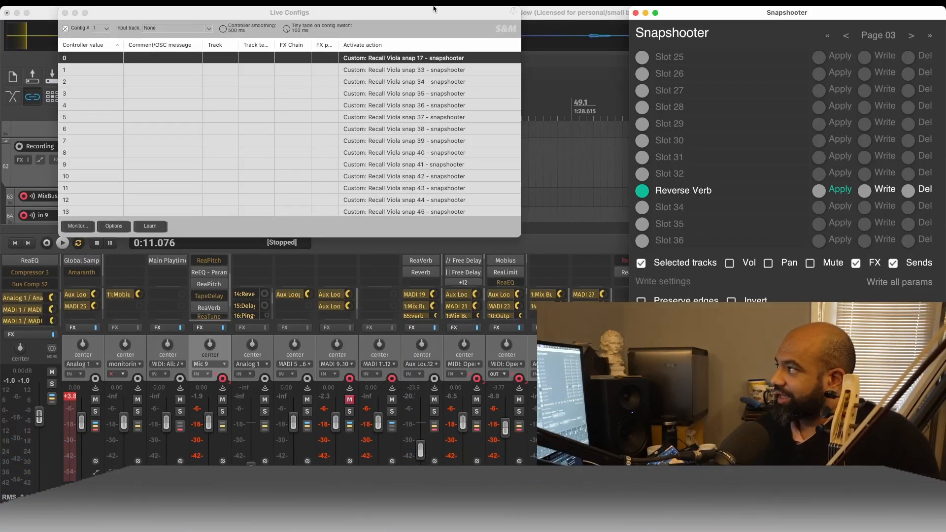
pyautogui.moveTo(431, 14); pyautogui.dragTo(472, 57)
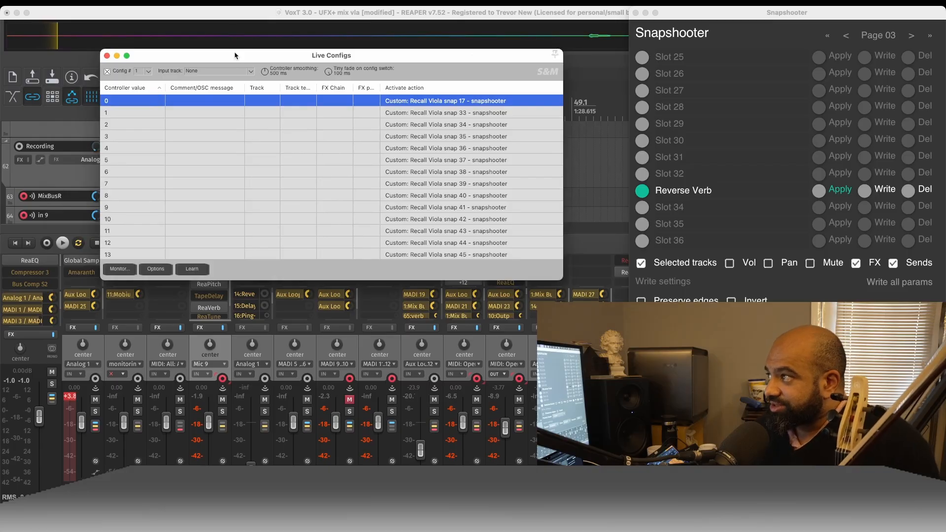
pyautogui.moveTo(239, 59); pyautogui.dragTo(232, 113)
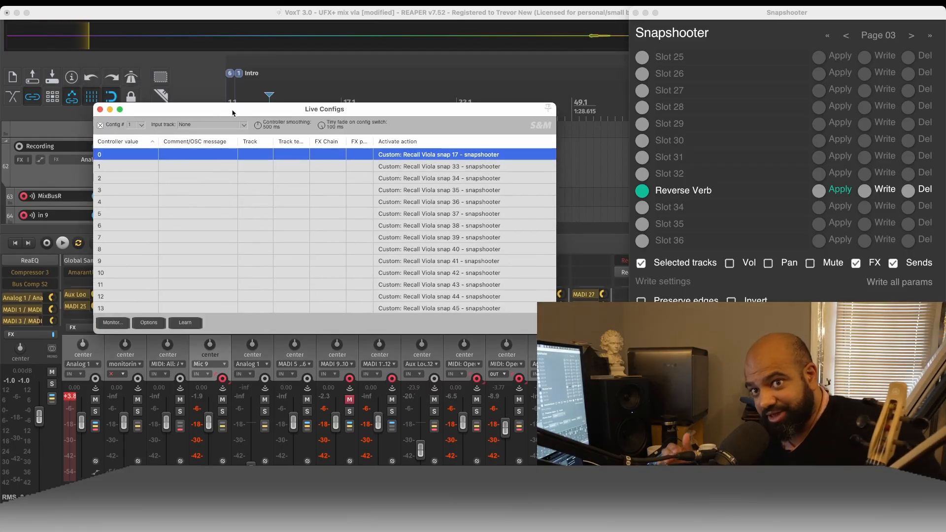
pyautogui.moveTo(332, 111); pyautogui.dragTo(307, 111)
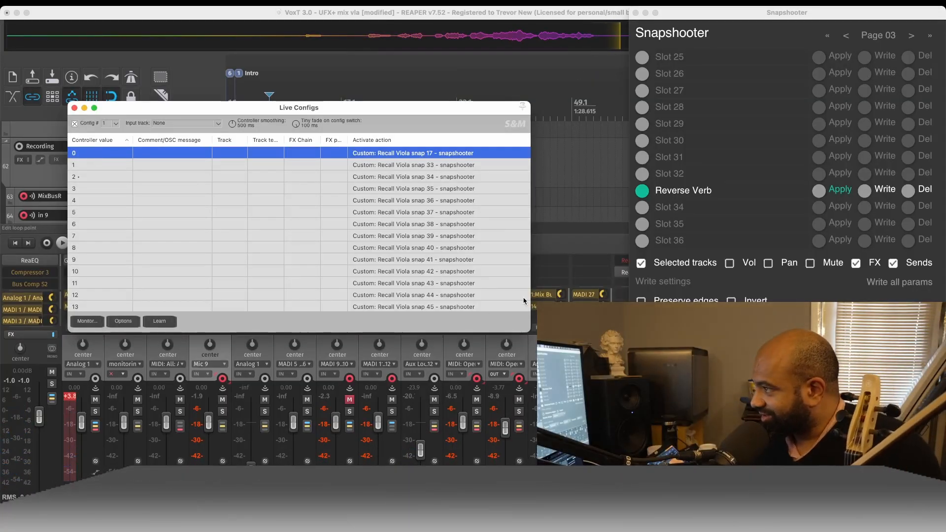
# - Select the recall actions for controller values 2 and 0, and browse Snapshooter's pages for their snapshots, ending on Page 02
pyautogui.click(486, 177)
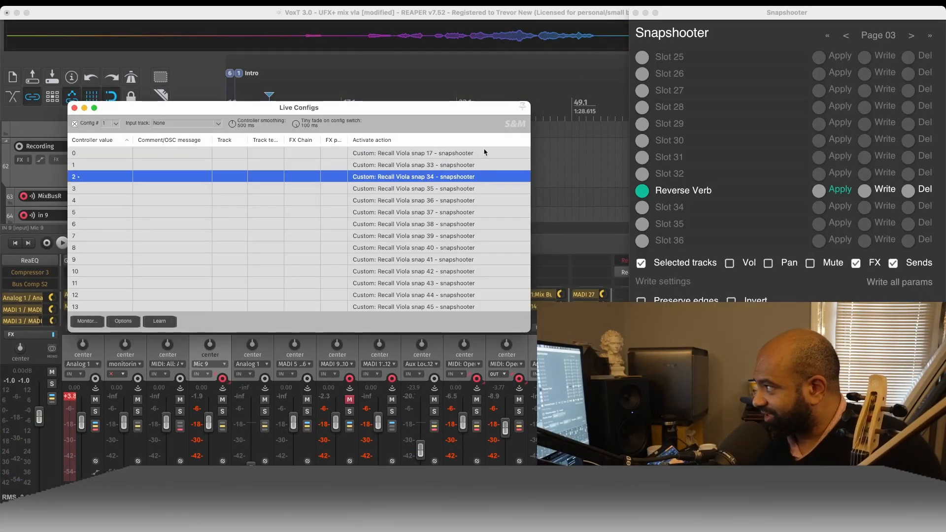
pyautogui.click(486, 152)
pyautogui.click(848, 37)
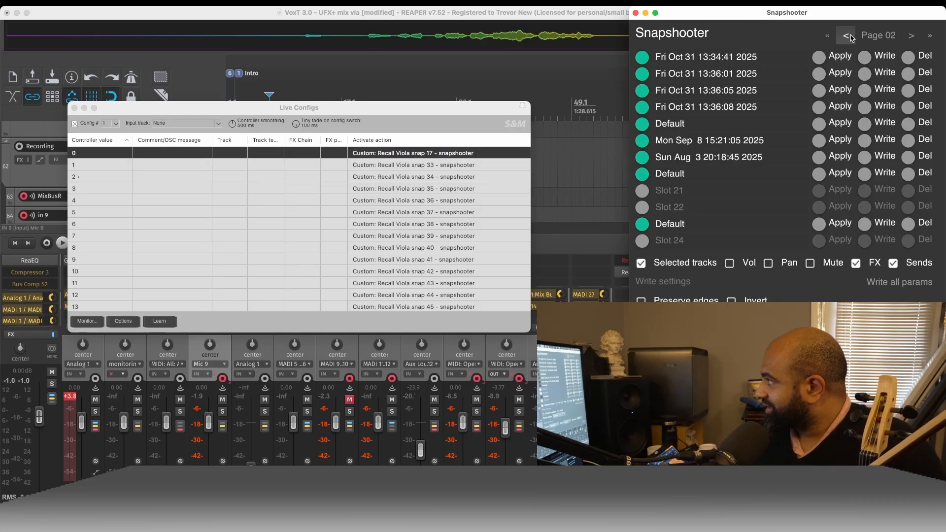
pyautogui.click(849, 37)
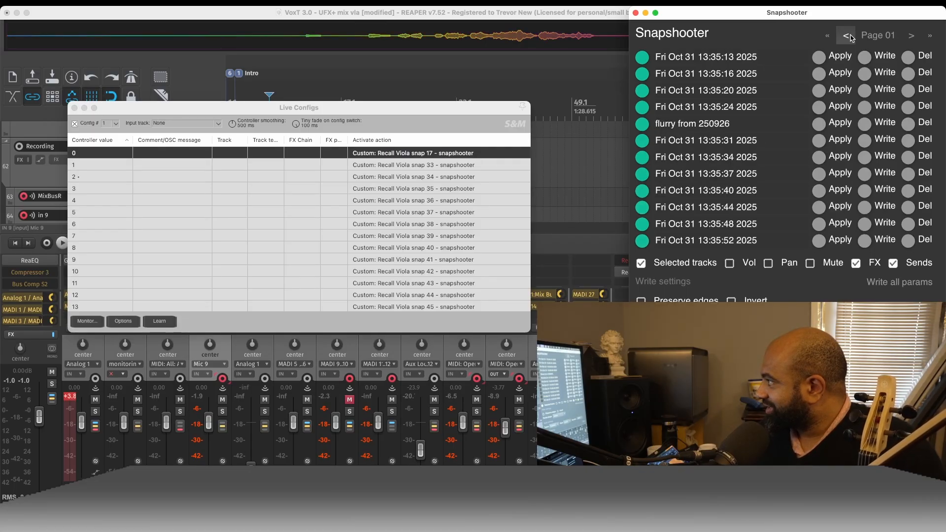
pyautogui.click(911, 35)
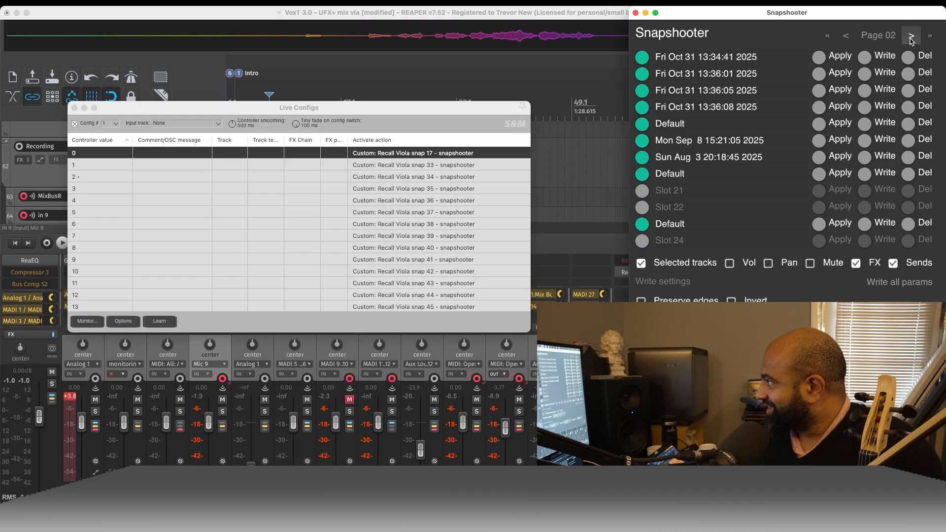
pyautogui.click(911, 36)
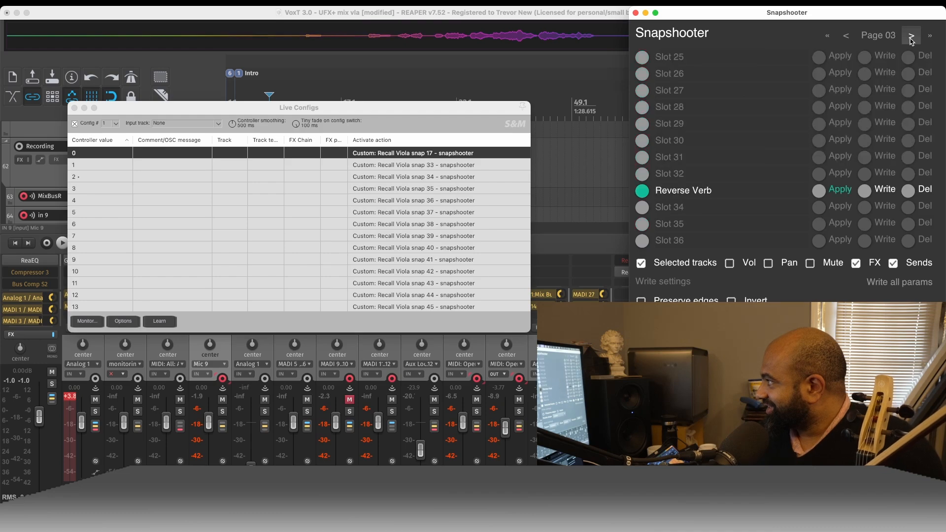
pyautogui.click(846, 36)
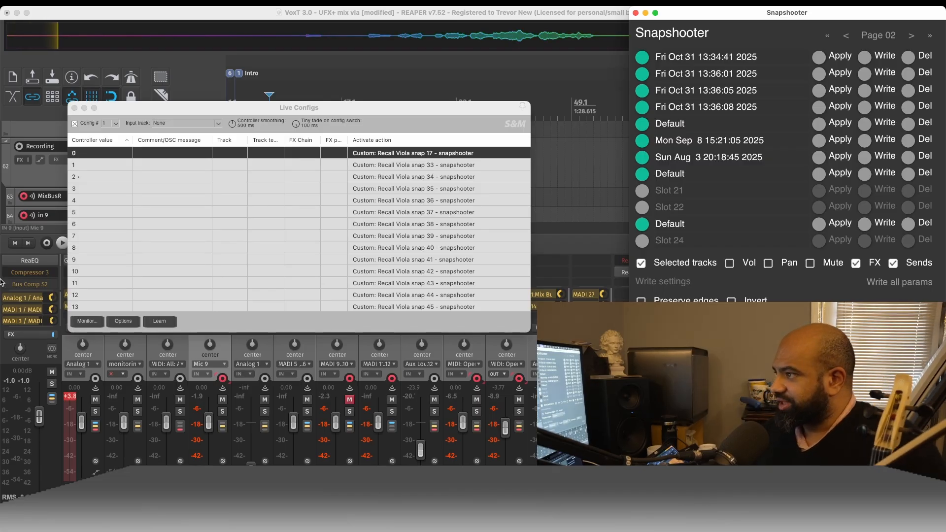
# - Highlight the recall action for controller value 0 and move the Live Configs window down and back up over the track area and mixer
pyautogui.click(94, 154)
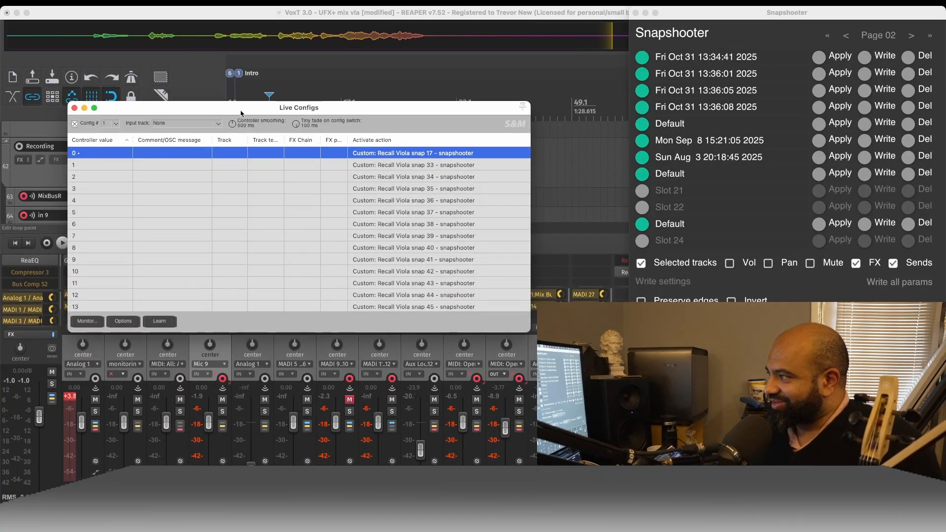
pyautogui.moveTo(241, 113); pyautogui.dragTo(244, 219)
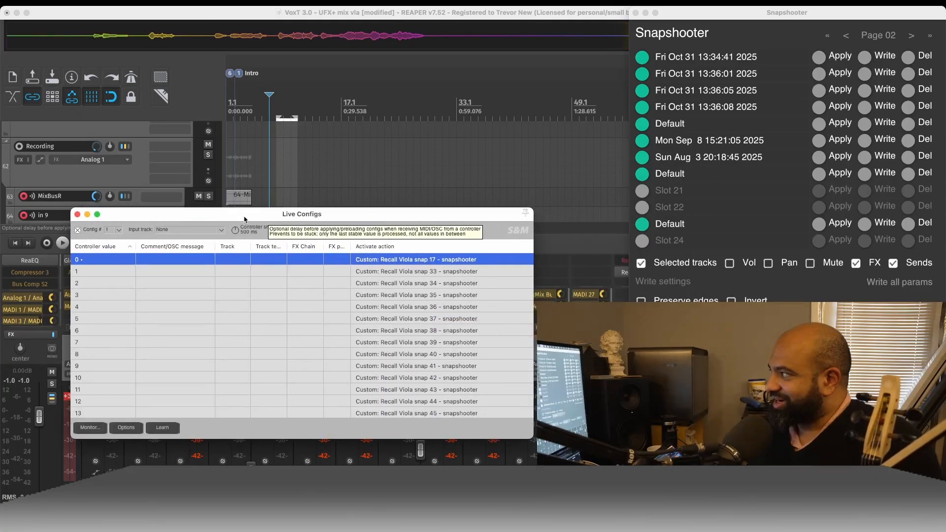
pyautogui.click(784, 16)
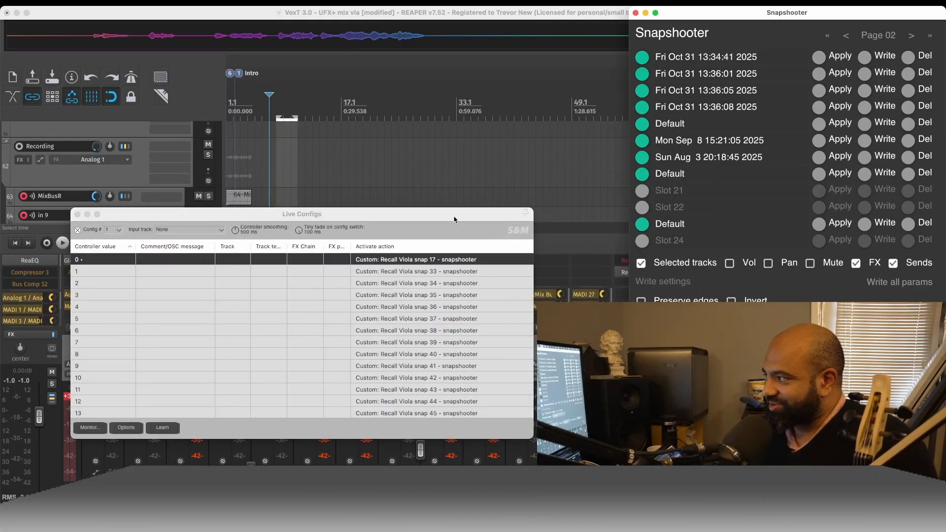
pyautogui.moveTo(454, 220); pyautogui.dragTo(402, 240)
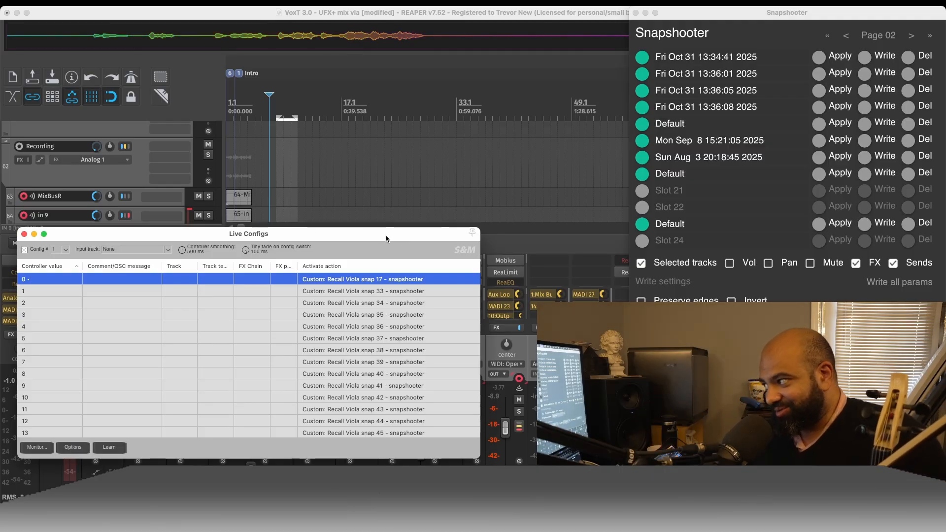
pyautogui.moveTo(386, 239); pyautogui.dragTo(411, 154)
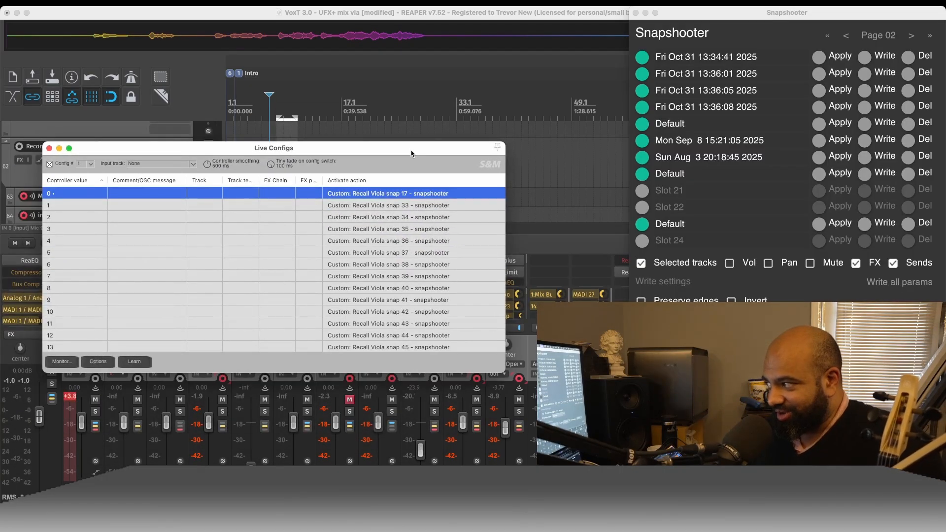
# - Step through the recall actions for controller values 1 to 5, Viola snaps 33 to 37, and shift the Live Configs window slightly
pyautogui.click(415, 206)
pyautogui.click(417, 217)
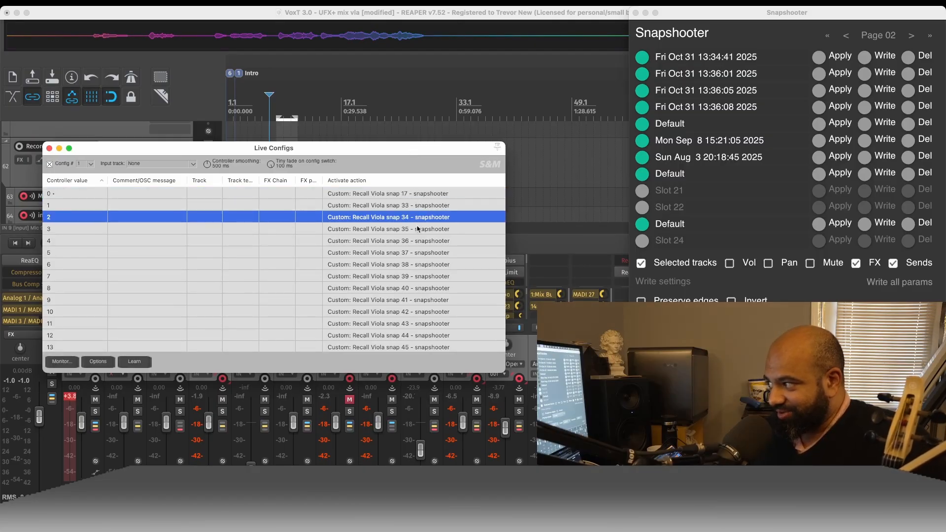
pyautogui.click(418, 229)
pyautogui.click(420, 241)
pyautogui.click(423, 254)
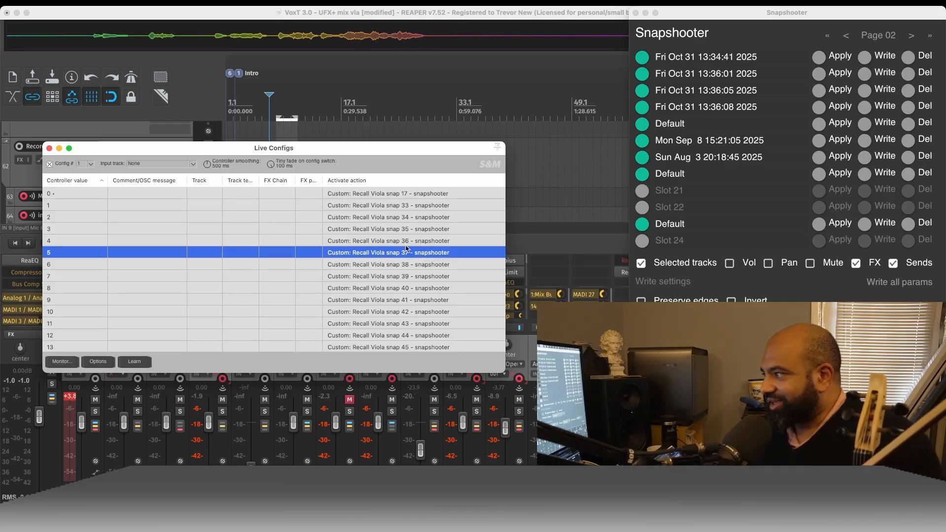
pyautogui.moveTo(390, 149); pyautogui.dragTo(422, 151)
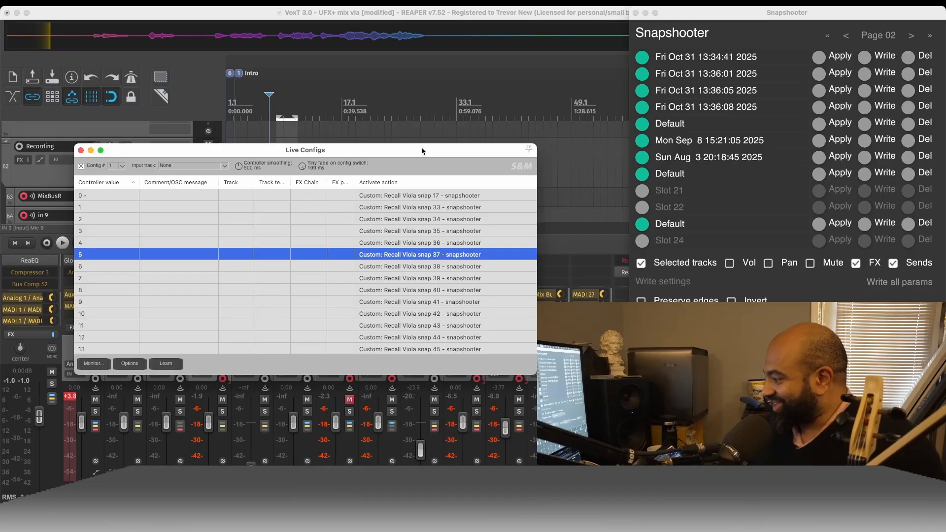
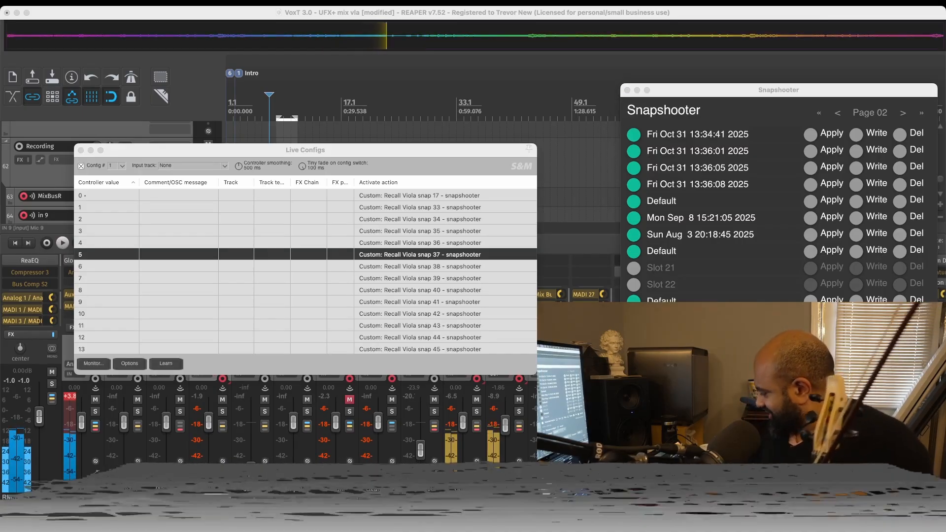
# - Move the Live Configs window down over the mixer, clear of the track area, and select track 73 at the end of the track list
pyautogui.click(560, 13)
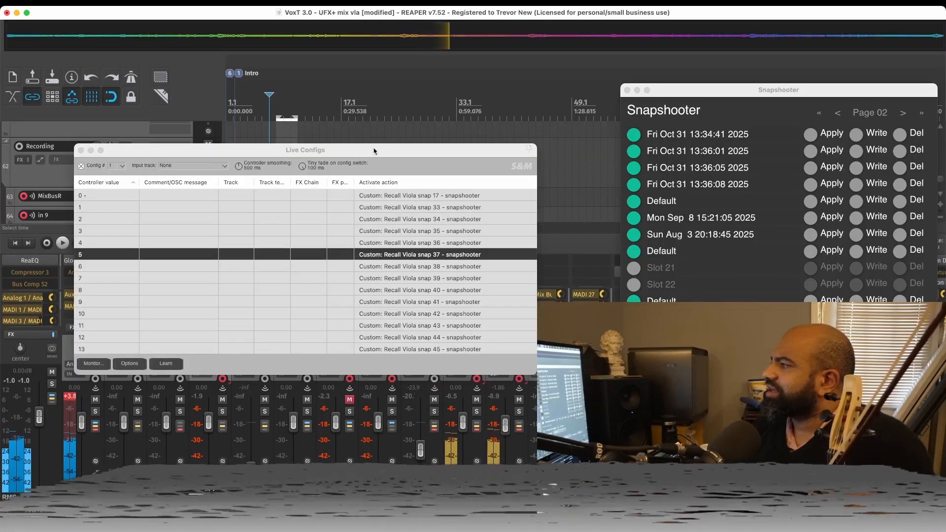
pyautogui.click(127, 152)
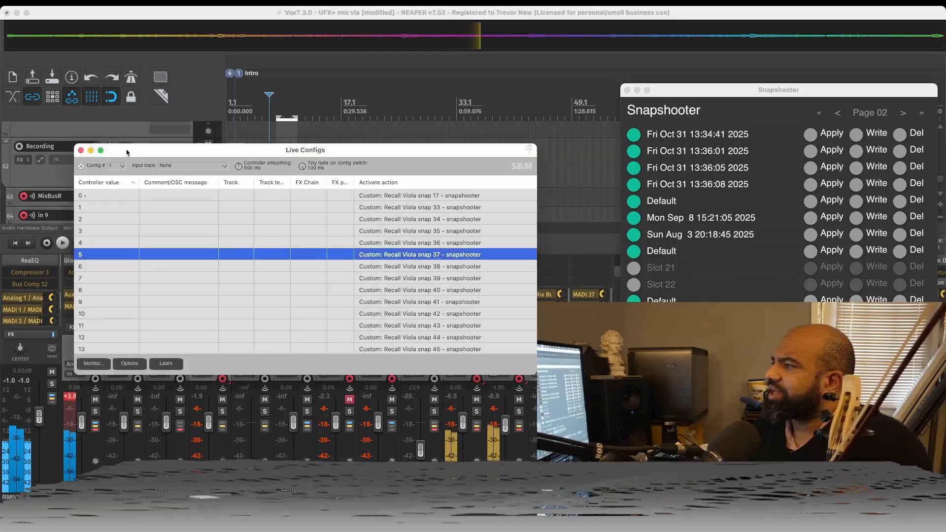
pyautogui.moveTo(127, 152); pyautogui.dragTo(182, 286)
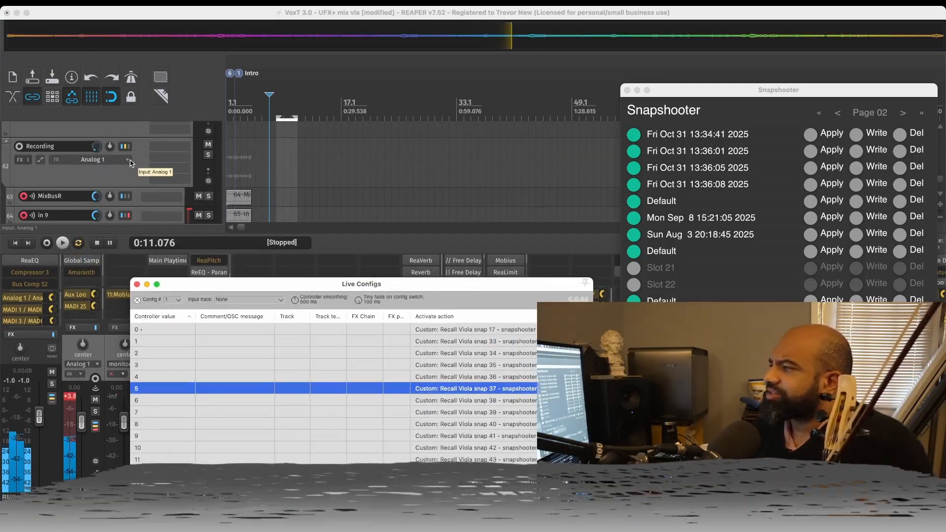
pyautogui.scroll(-10, 142, 178)
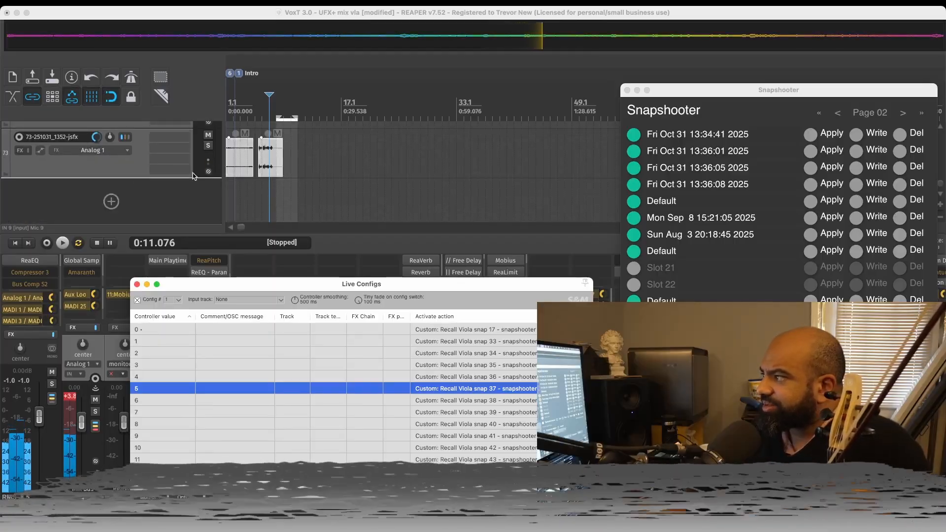
pyautogui.click(194, 176)
pyautogui.click(132, 170)
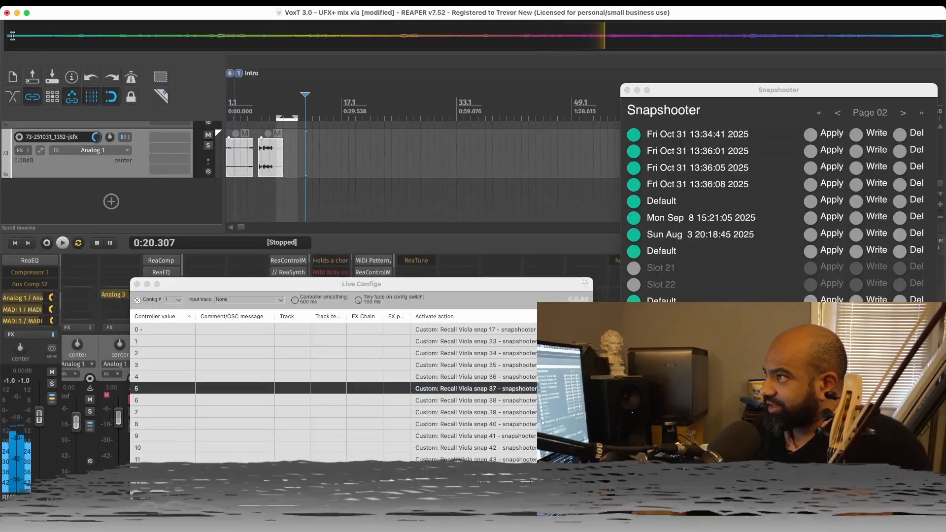
# - Select most of the Global Sampler's recorded waveform, paste it onto track 73 at about 0:22, and save the project
pyautogui.moveTo(13, 35); pyautogui.dragTo(907, 37)
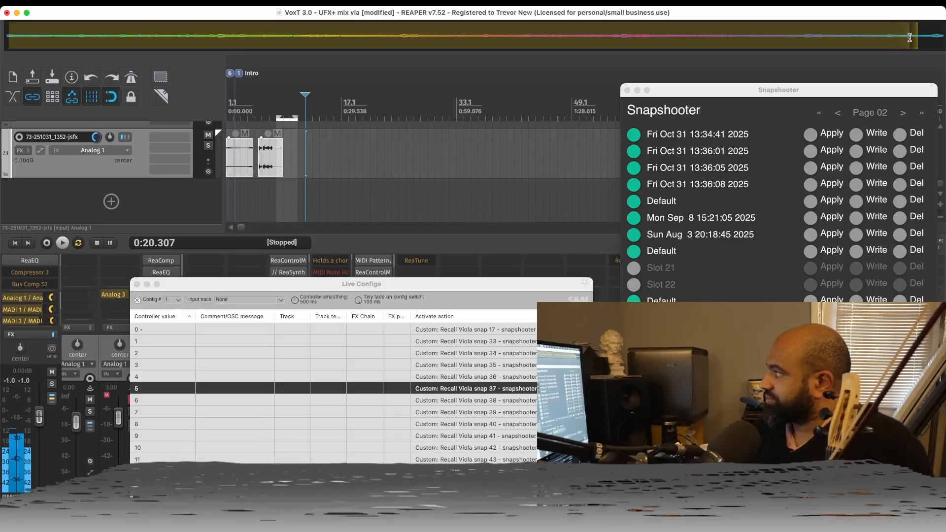
pyautogui.click(380, 201)
pyautogui.click(350, 175)
pyautogui.click(321, 147)
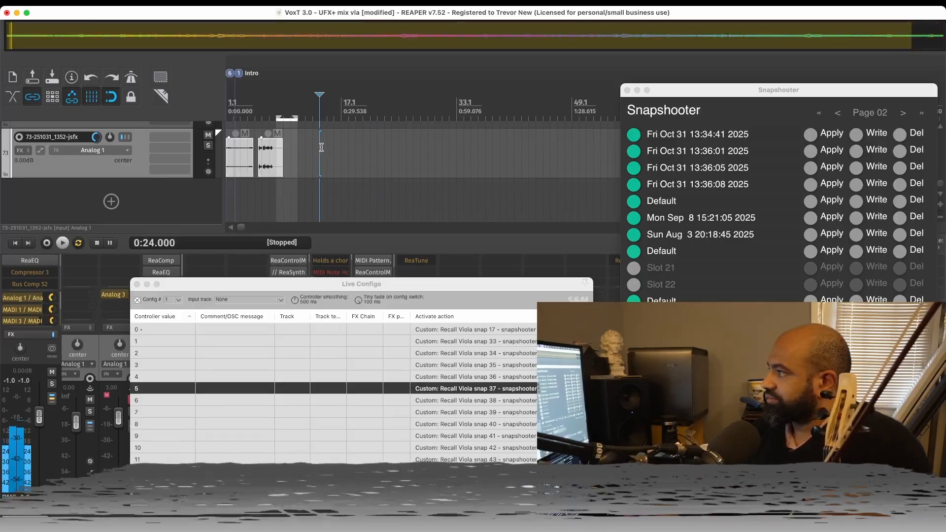
pyautogui.click(312, 153)
pyautogui.press('super+v')
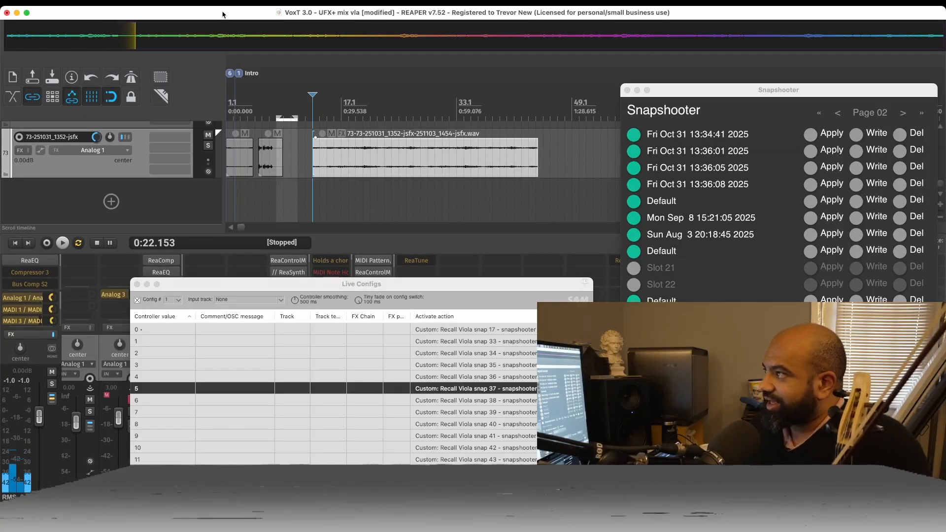
pyautogui.press('super+s')
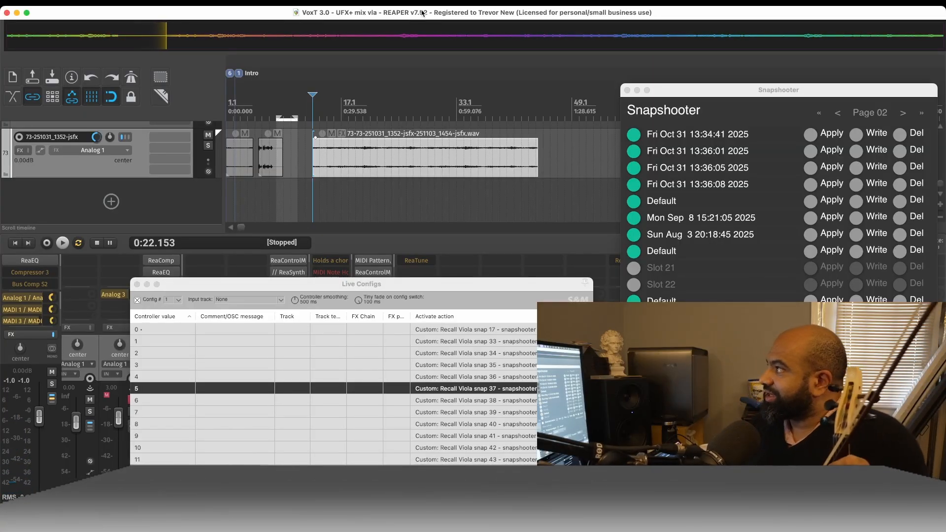
# - Play a few seconds of the pasted recording from near its beginning and stop playback
pyautogui.click(411, 152)
pyautogui.click(328, 151)
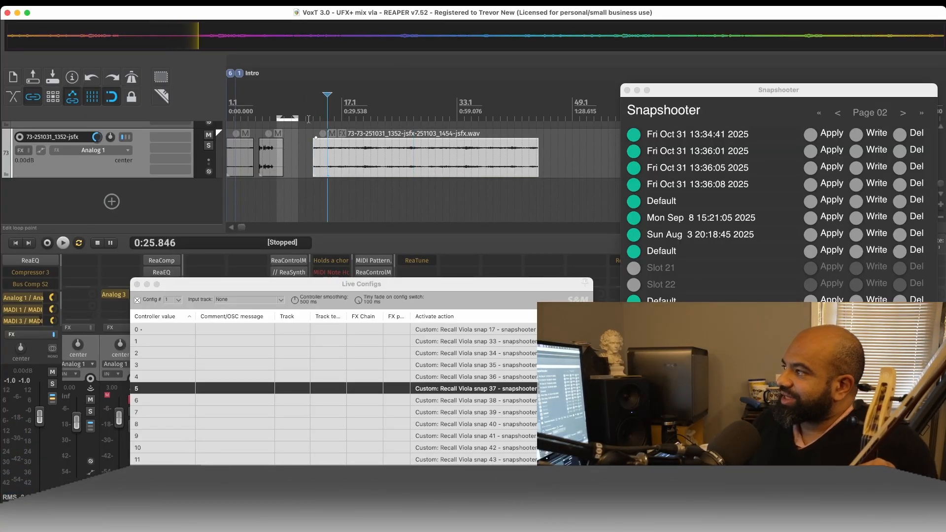
pyautogui.press('space')
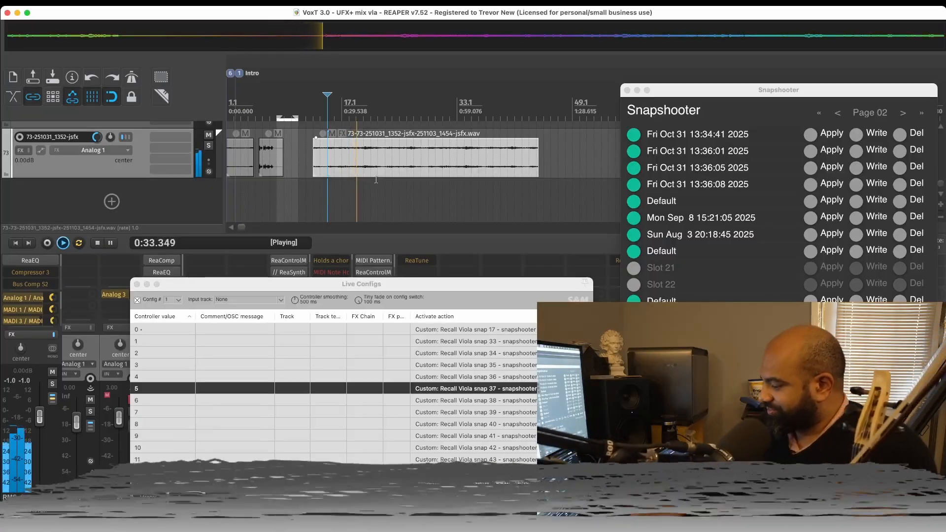
pyautogui.press('space')
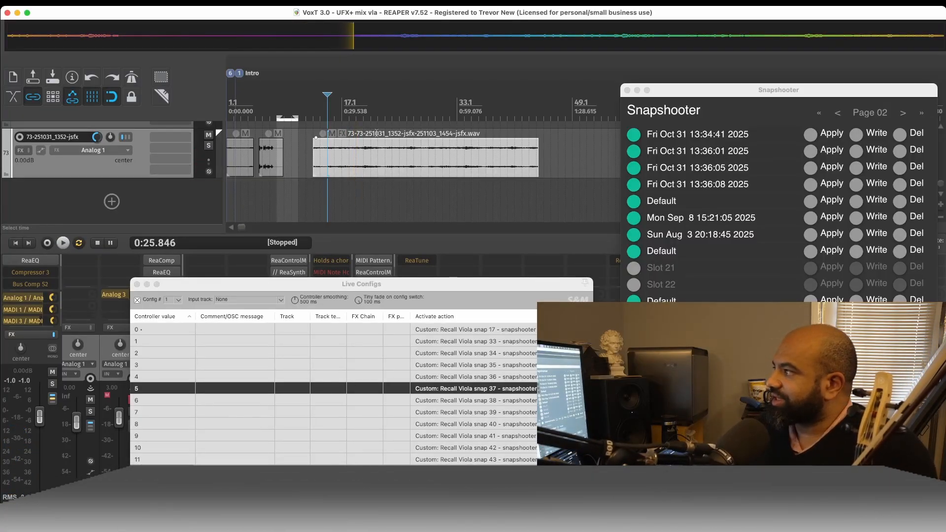
# - Rename track 73 as "ideas"
pyautogui.rightClick(63, 141)
pyautogui.press('Escape')
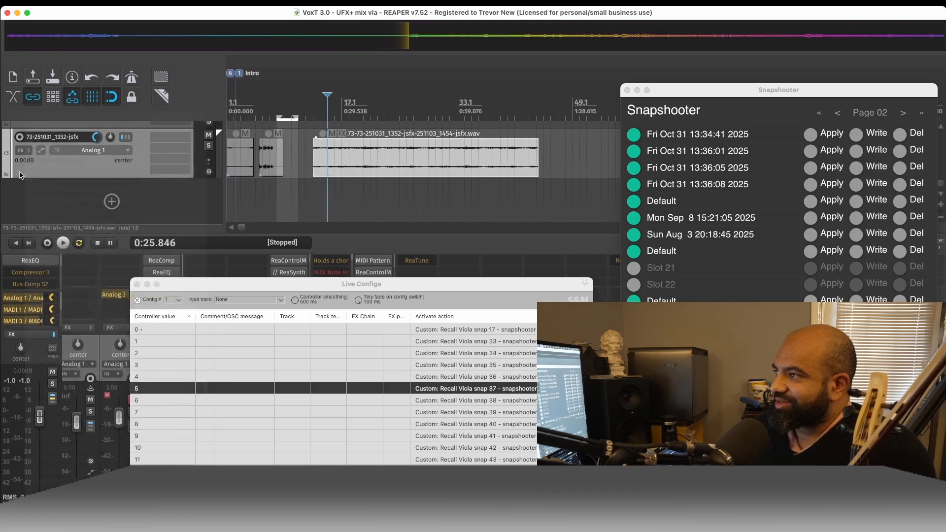
pyautogui.doubleClick(58, 138)
pyautogui.write('ideas')
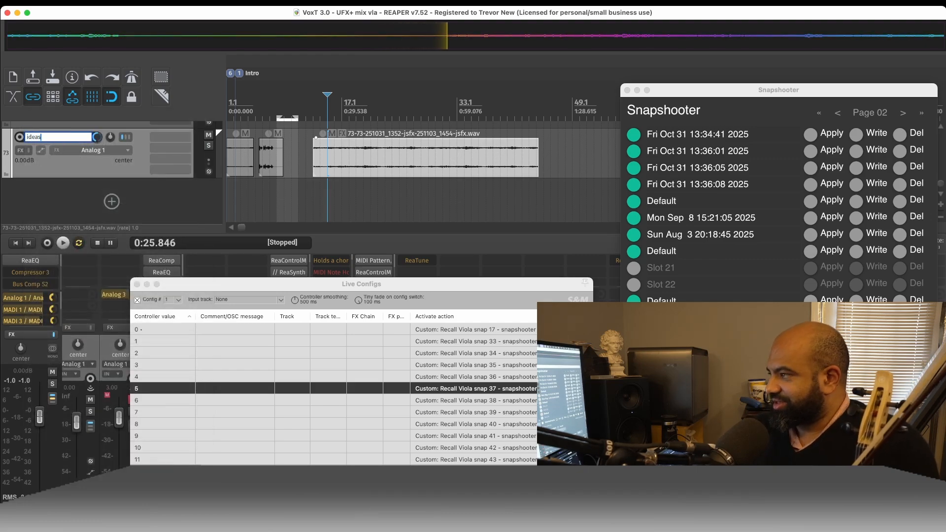
pyautogui.press('Return')
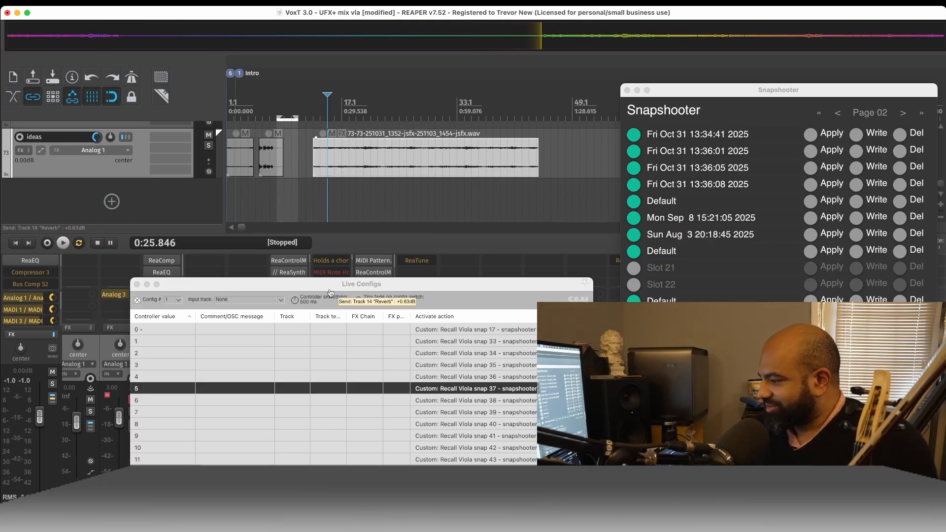
# - Switch to Preview's bach chaconne violin.pdf and show the markup tools
pyautogui.press('super+Tab')
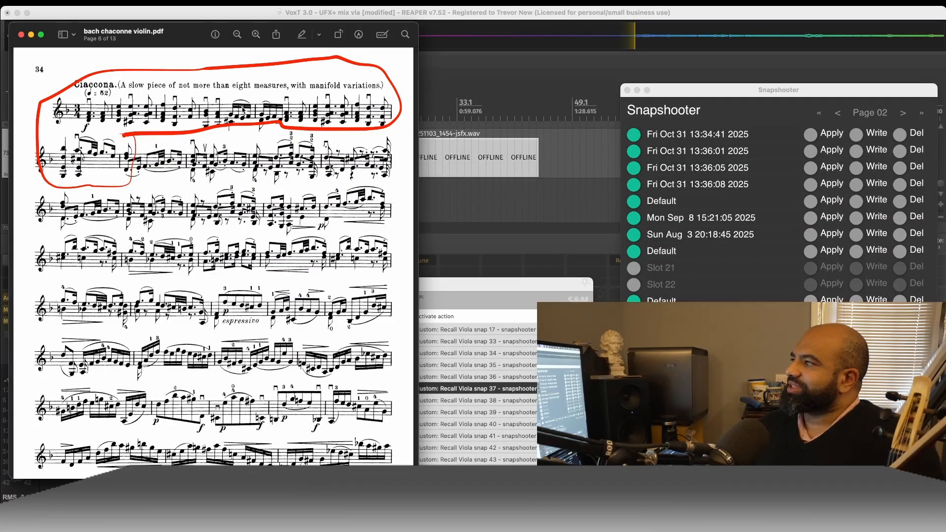
pyautogui.click(359, 34)
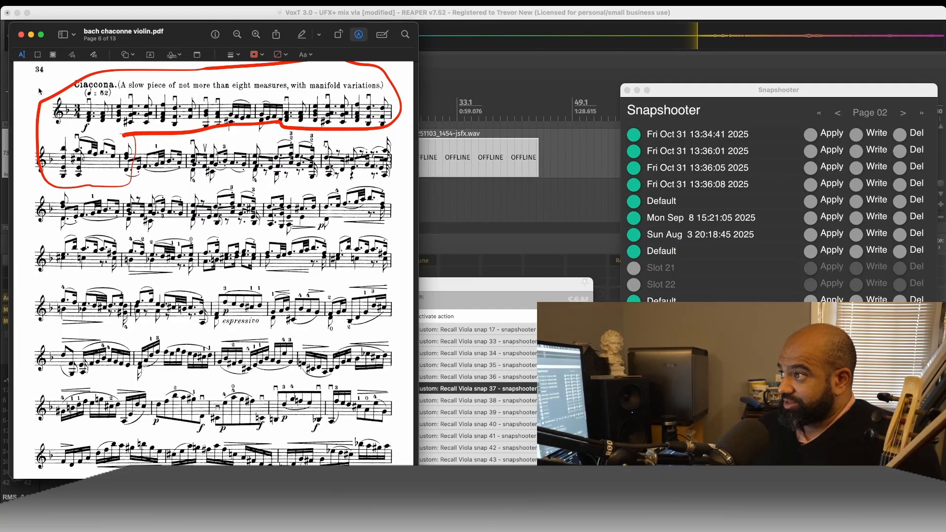
# - Show Snapshooter's Page 03 with the Reverse Verb snapshot and select the Live Configs recall action for Viola snap 33
pyautogui.doubleClick(903, 114)
pyautogui.click(839, 113)
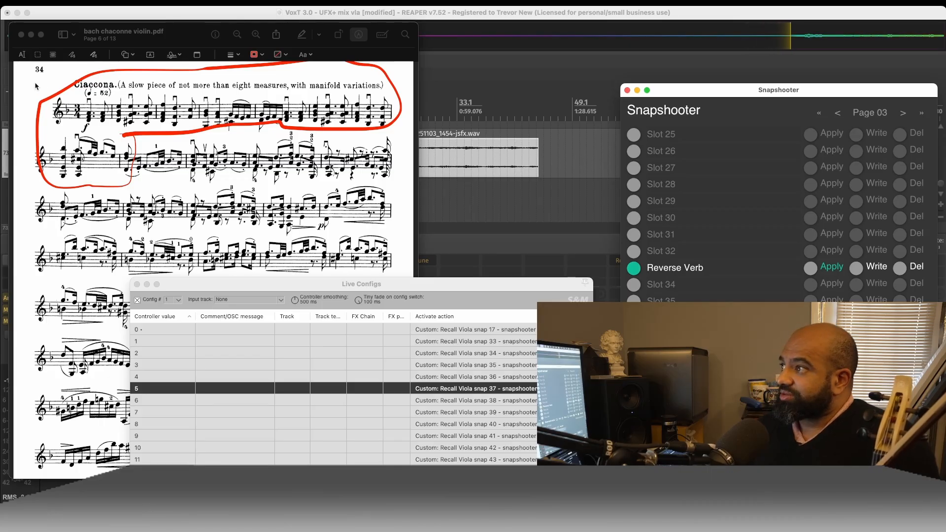
pyautogui.click(507, 344)
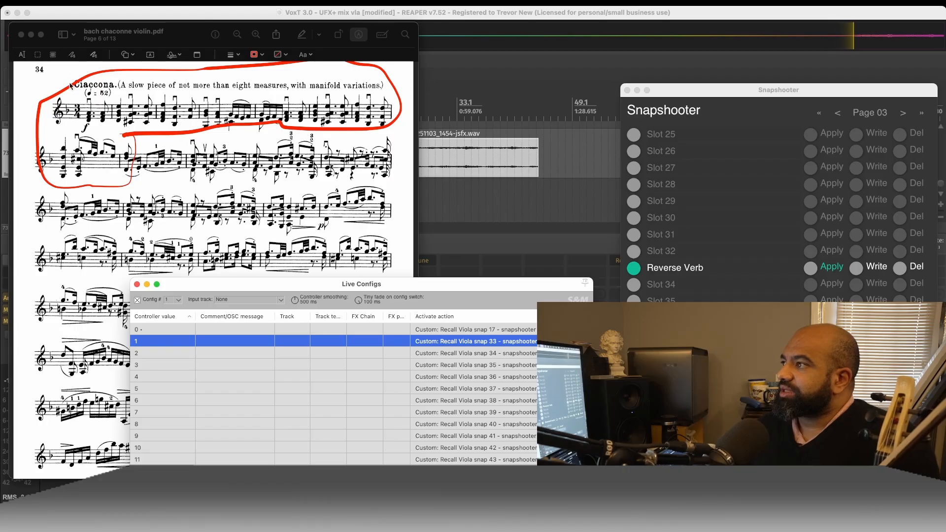
# - Return to the score, add a text box reading "Snap 33", and place it beside the Ciaccona title
pyautogui.rightClick(56, 79)
pyautogui.click(54, 79)
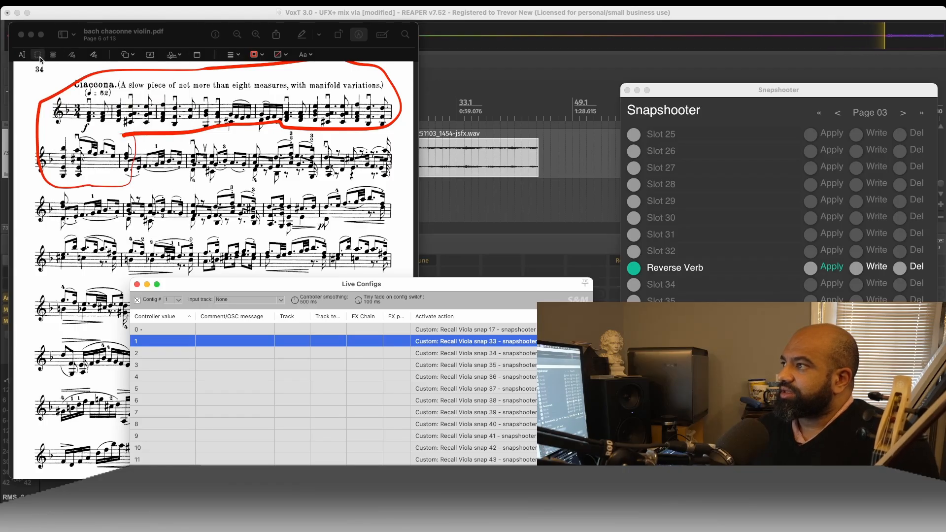
pyautogui.click(22, 55)
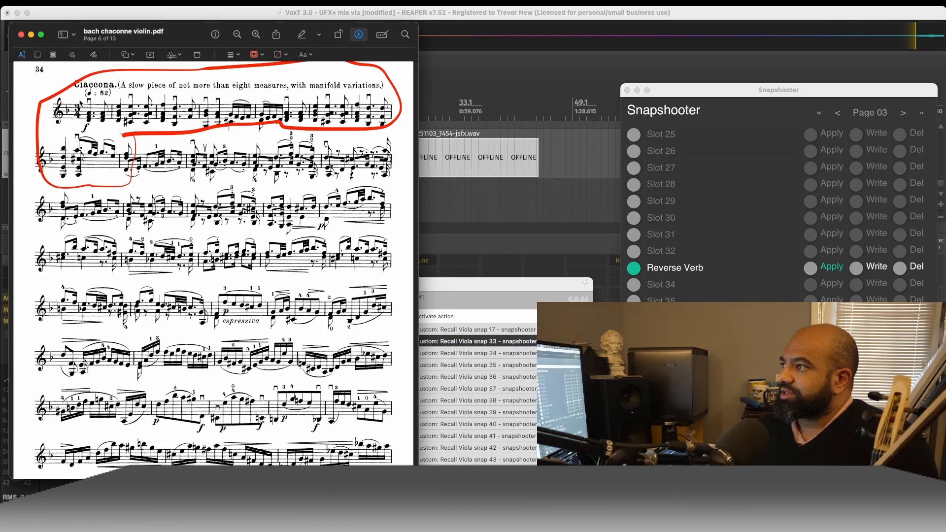
pyautogui.doubleClick(74, 93)
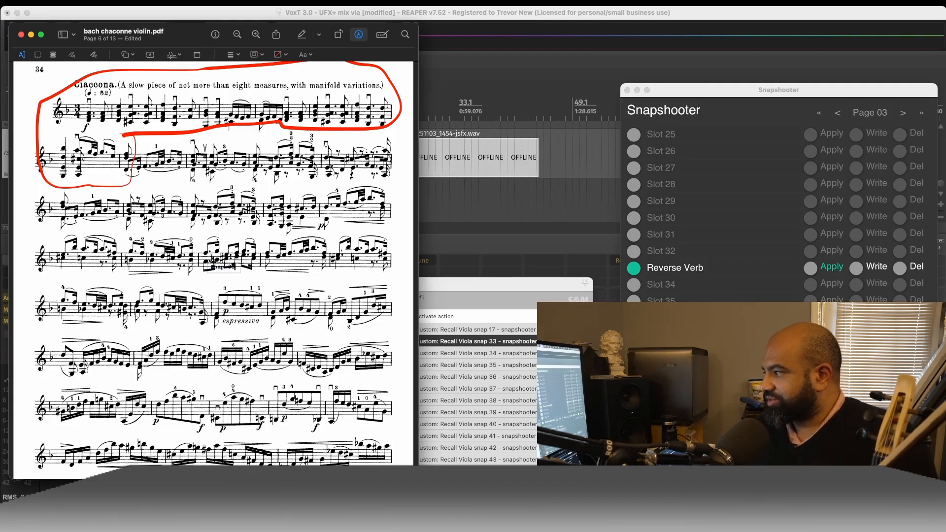
pyautogui.moveTo(230, 269)
pyautogui.mouseDown()
pyautogui.moveTo(143, 225)
pyautogui.moveTo(62, 124)
pyautogui.moveTo(55, 89)
pyautogui.mouseUp()
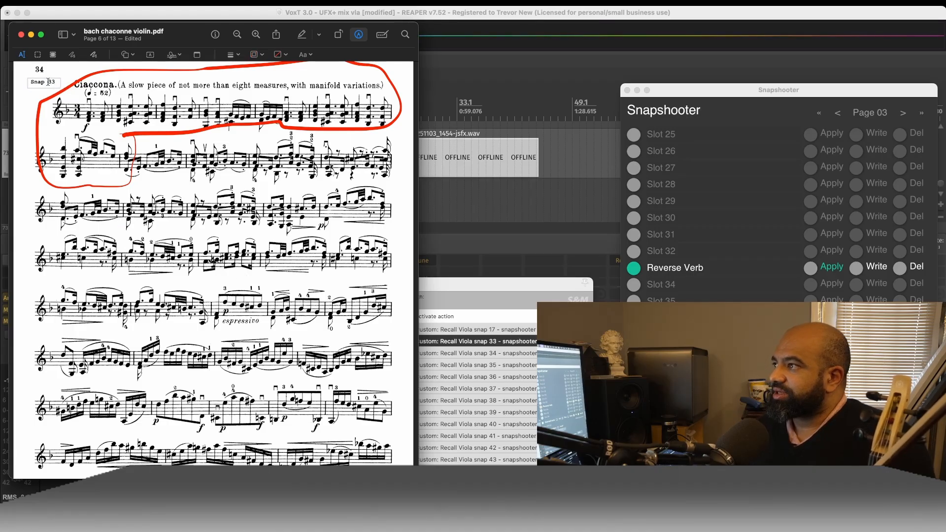
# - Increase the Snap 33 text's font size to 16 pt
pyautogui.click(307, 55)
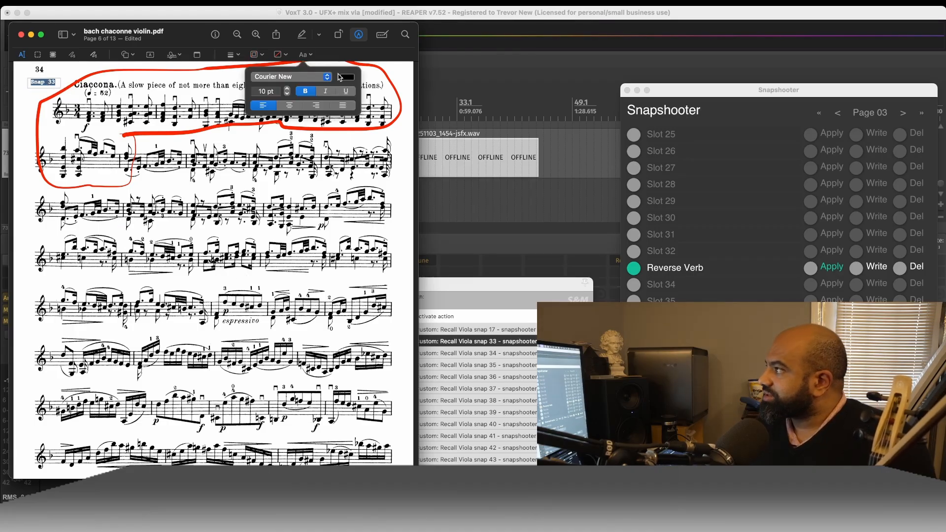
pyautogui.click(286, 89)
pyautogui.click(287, 89)
pyautogui.click(287, 89)
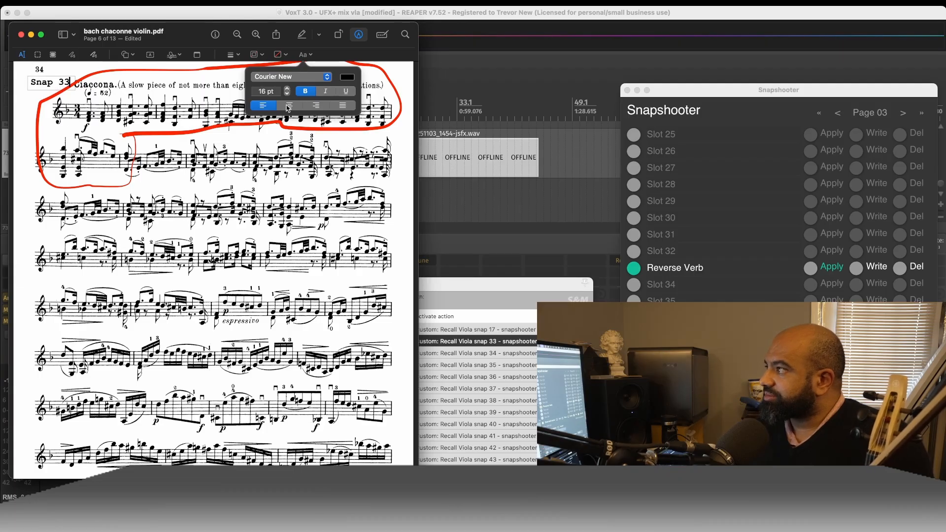
# - Try bright, medium, dark and lighter green shades on the Snap 33 text
pyautogui.click(347, 77)
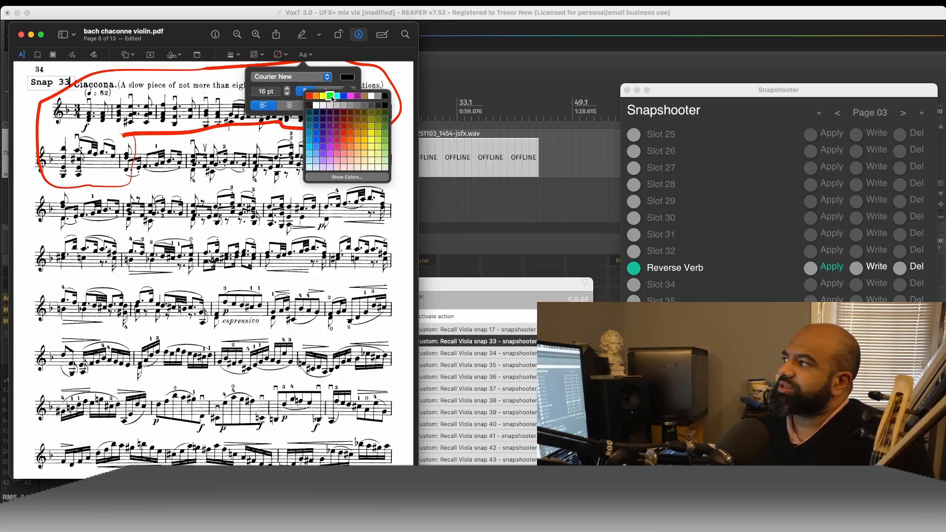
pyautogui.click(330, 96)
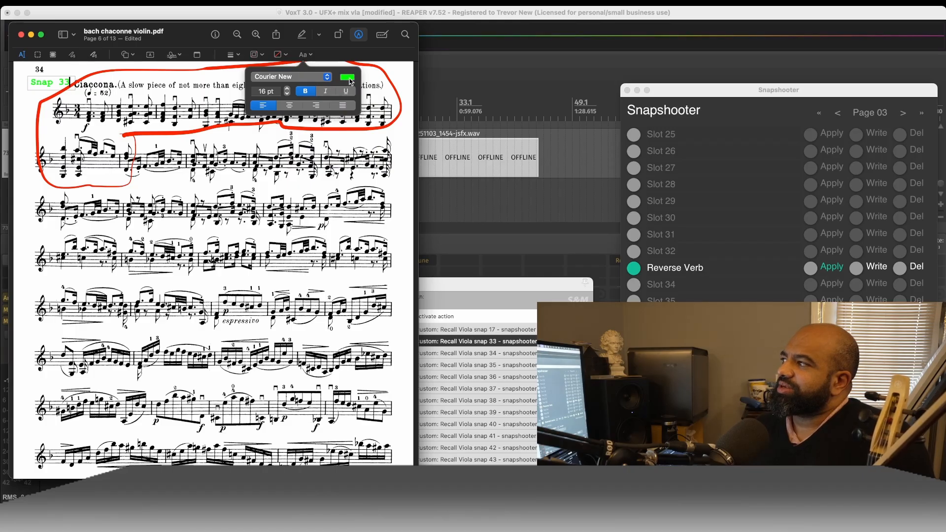
pyautogui.click(350, 78)
pyautogui.click(385, 134)
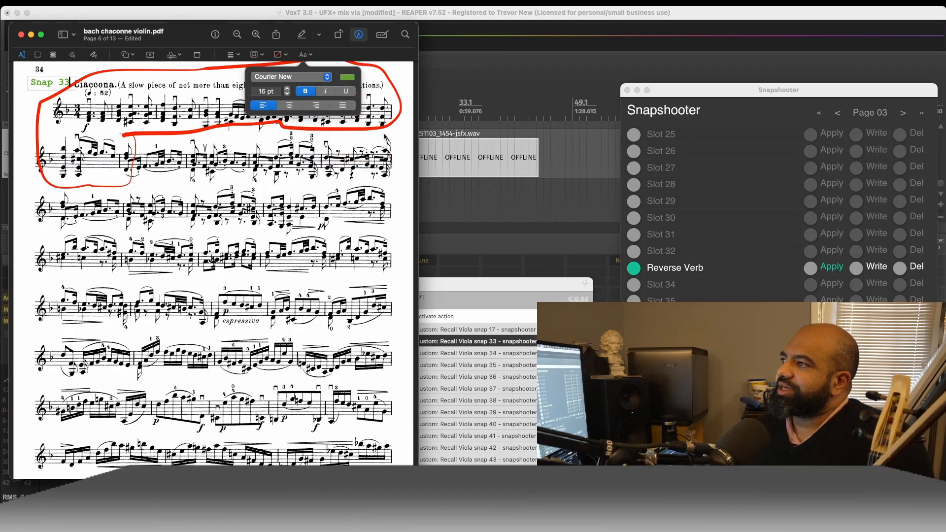
pyautogui.click(348, 77)
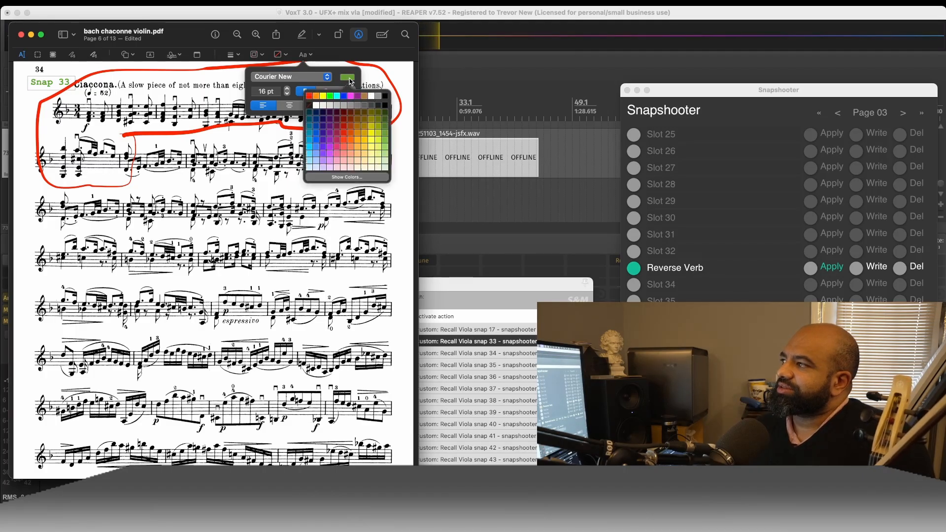
pyautogui.click(385, 127)
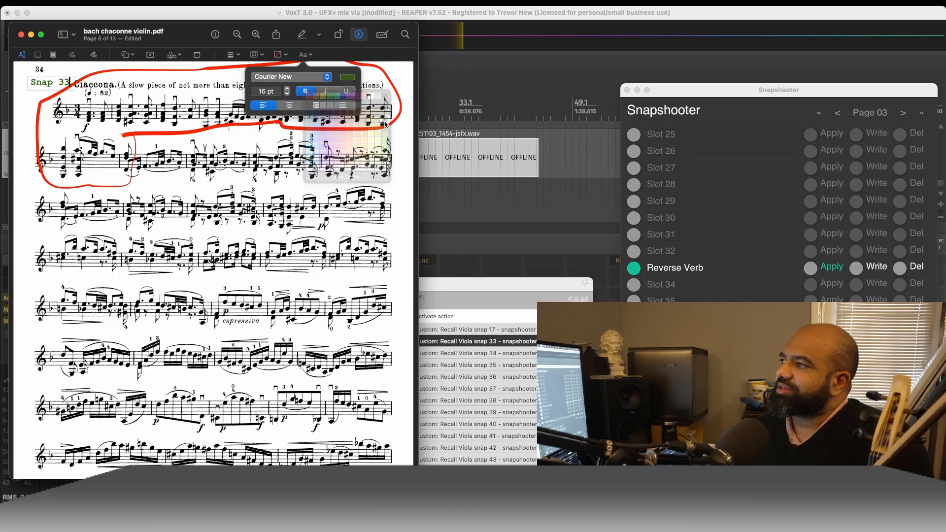
pyautogui.click(351, 79)
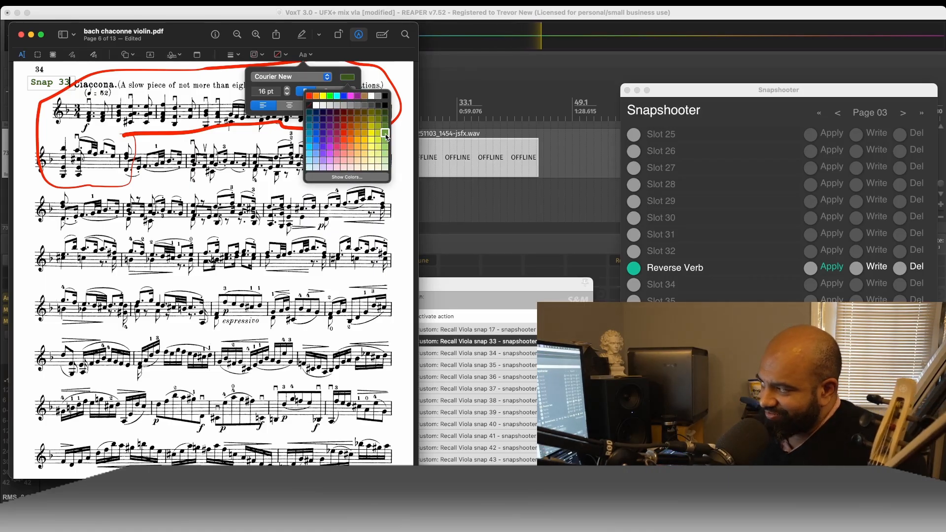
pyautogui.click(386, 140)
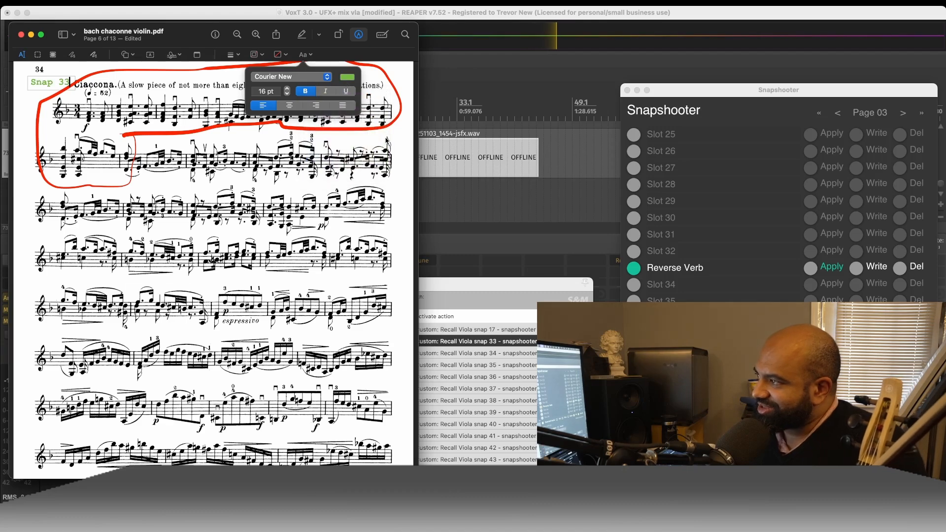
# - Set the Snap 33 text to a medium green and shift it left, clear of the Ciaccona title
pyautogui.click(354, 79)
pyautogui.click(386, 140)
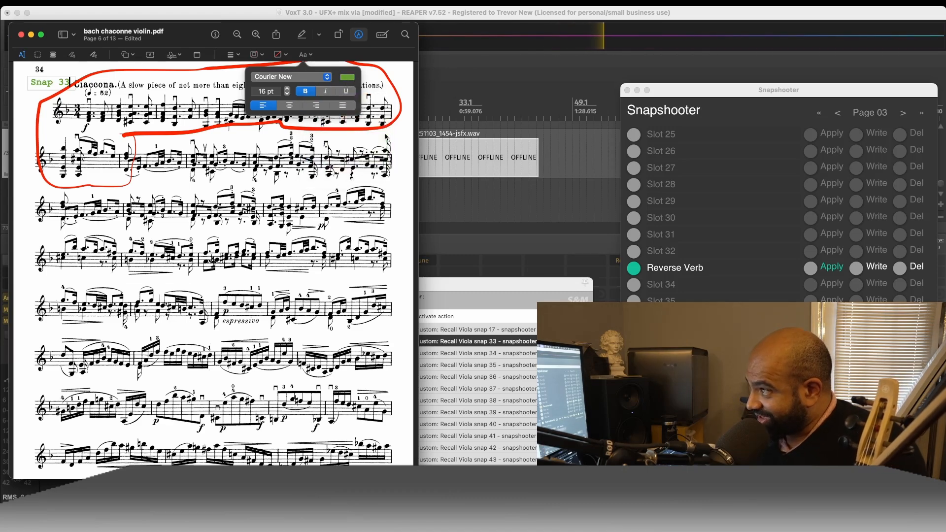
pyautogui.click(33, 84)
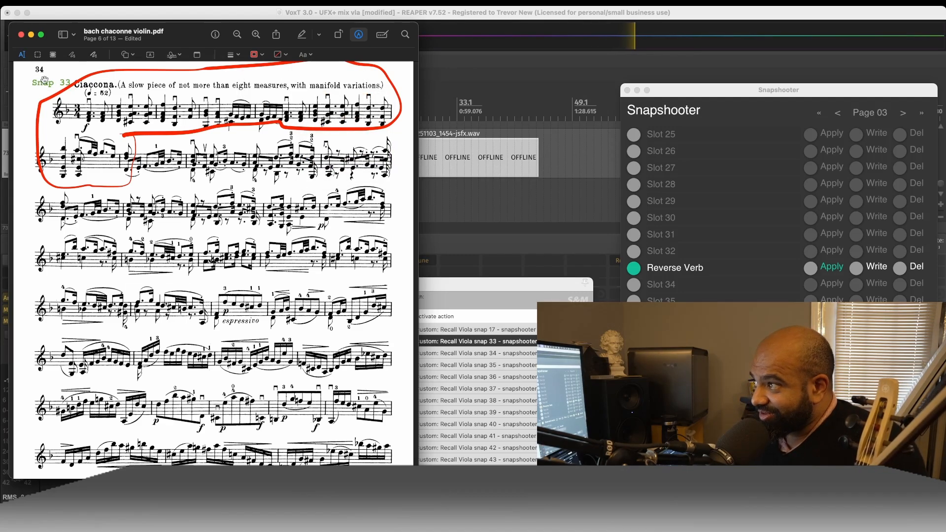
pyautogui.moveTo(47, 83); pyautogui.dragTo(38, 85)
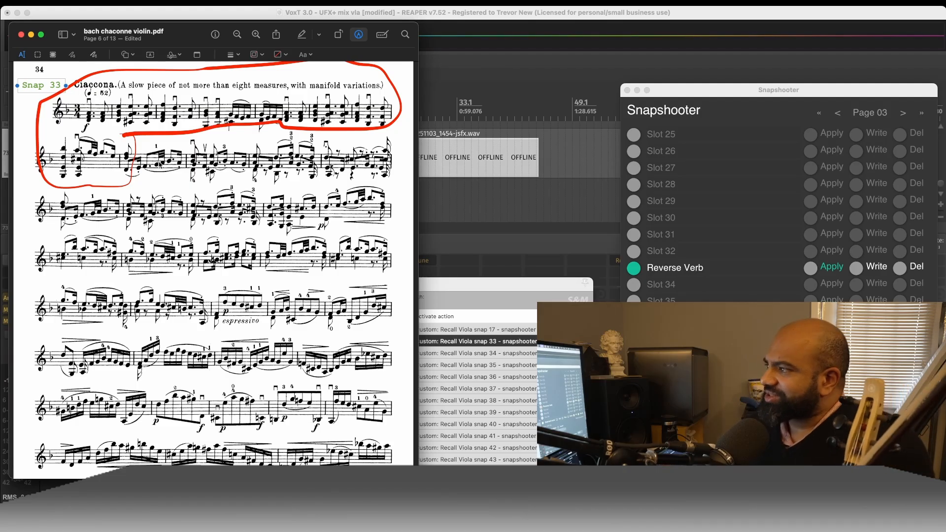
# - Delete the red freehand outline around the opening phrase and nudge the Snap 33 text slightly down and to the right
pyautogui.click(182, 129)
pyautogui.press('Delete')
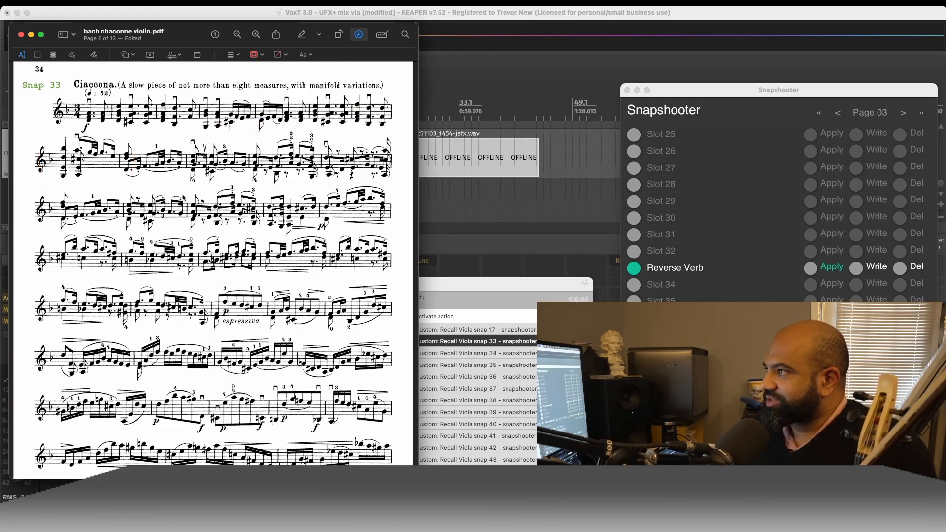
pyautogui.moveTo(39, 84); pyautogui.dragTo(44, 90)
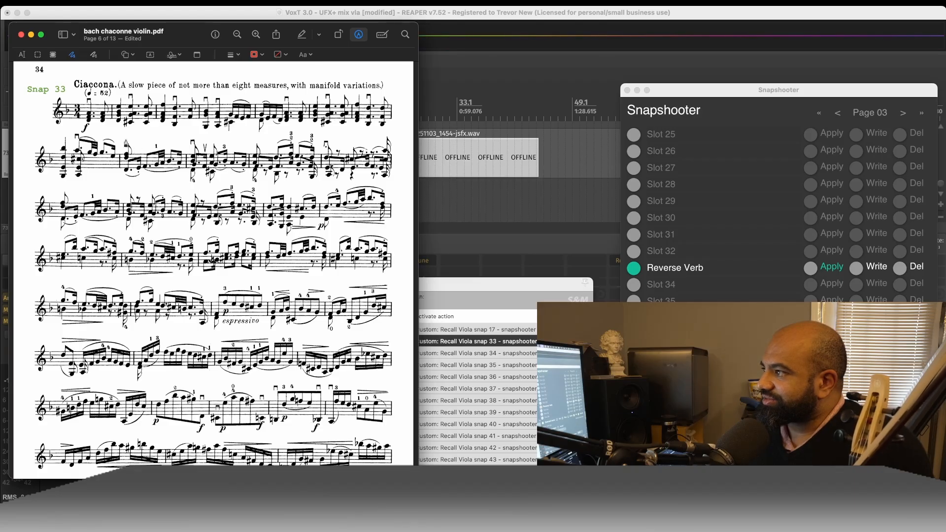
# - Draw a vertical cue line across the second staff where the removed outline ended, and colour it blue
pyautogui.click(132, 181)
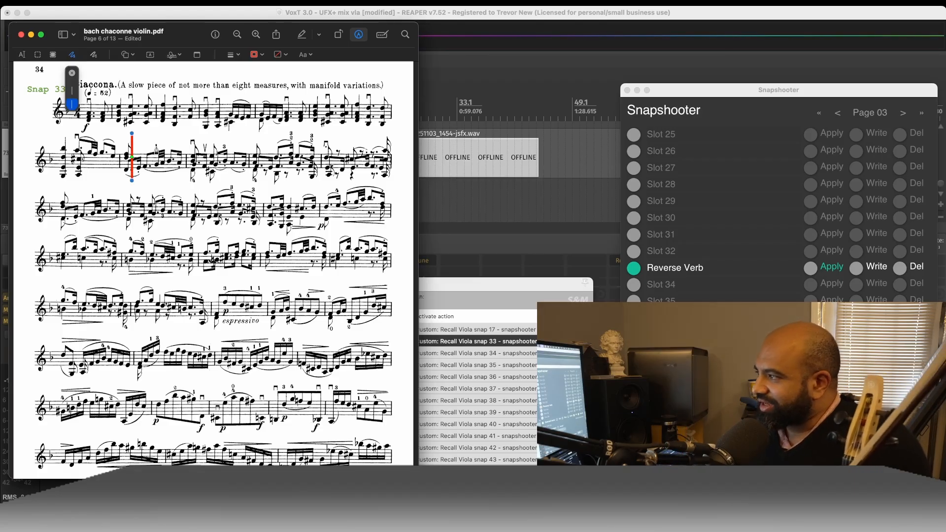
pyautogui.click(254, 54)
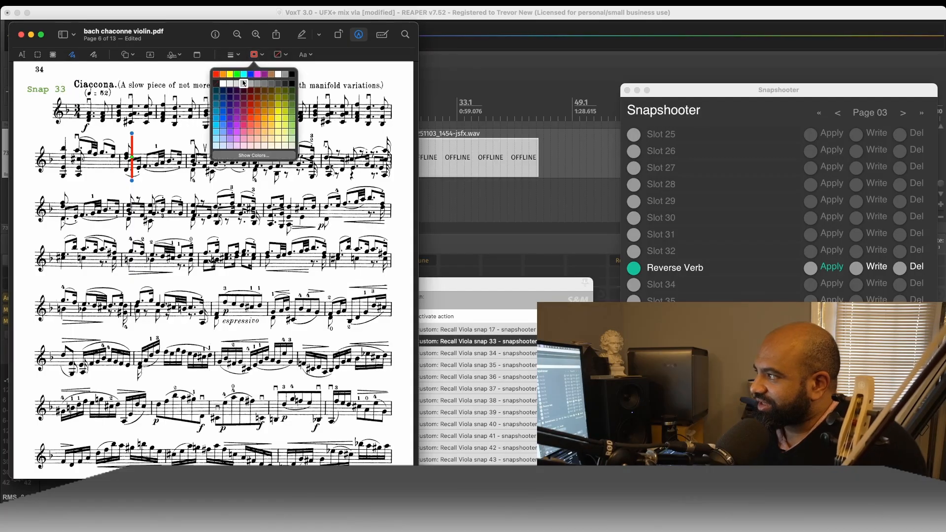
pyautogui.click(250, 74)
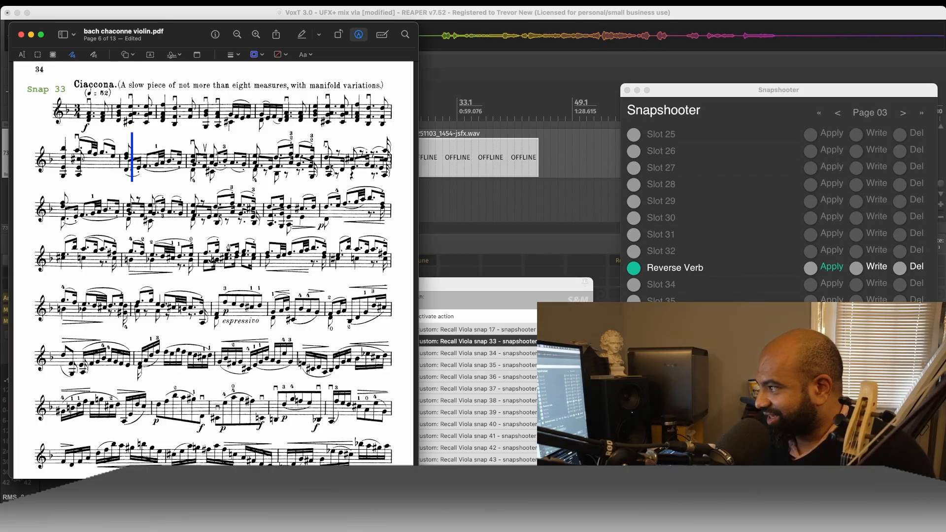
pyautogui.moveTo(170, 154)
pyautogui.mouseDown()
pyautogui.moveTo(286, 318)
pyautogui.moveTo(304, 239)
pyautogui.mouseUp()
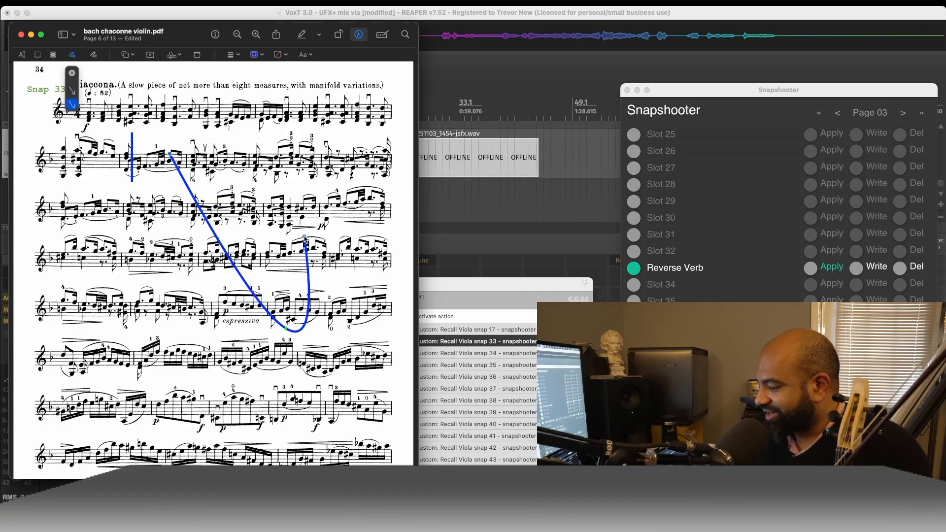
pyautogui.press('super+z')
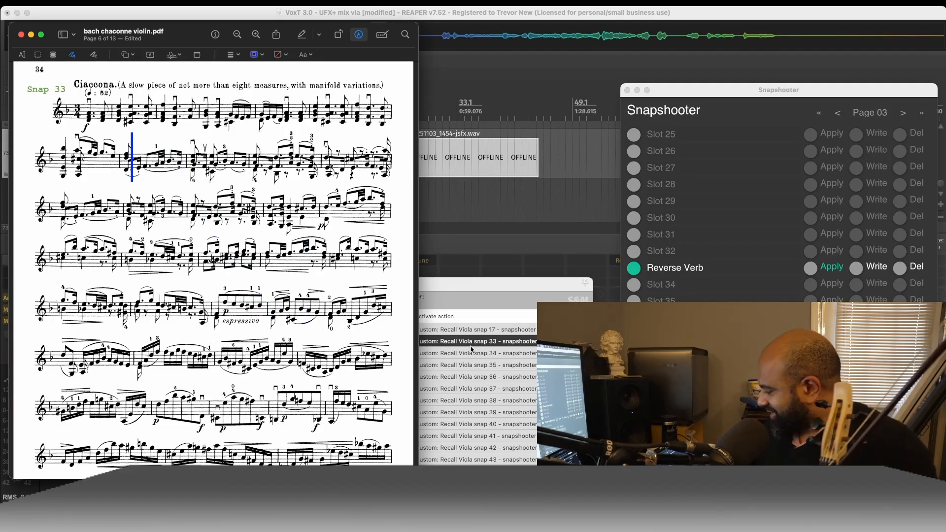
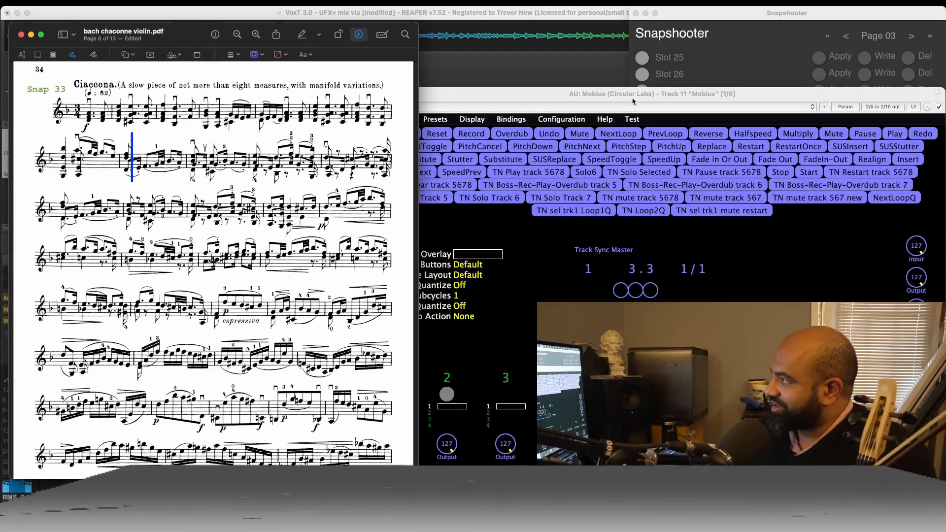
# - Move the Mobius looper window clear of the score's staves and place an enlarged Open Stage Control window beside it
pyautogui.moveTo(633, 101); pyautogui.dragTo(610, 44)
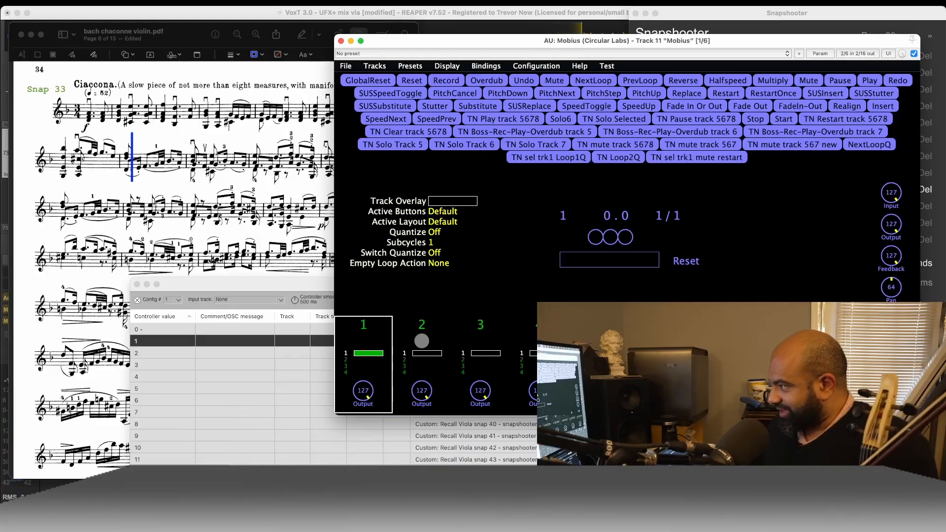
pyautogui.press('super+Tab')
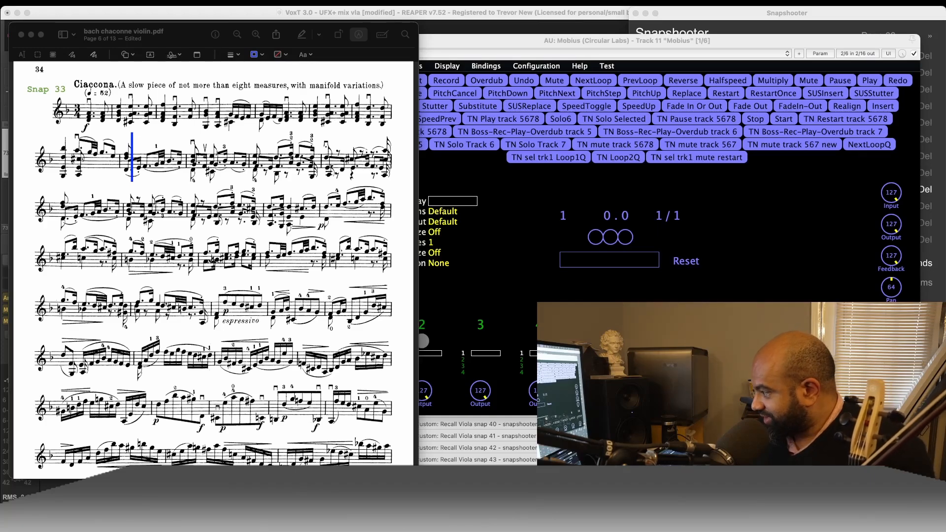
pyautogui.moveTo(642, 528); pyautogui.dragTo(442, 51)
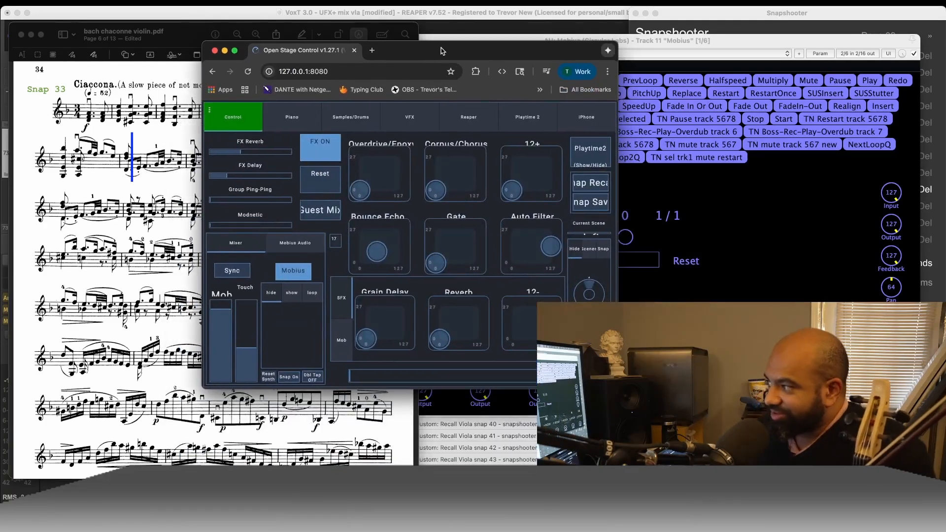
pyautogui.moveTo(617, 389); pyautogui.dragTo(762, 445)
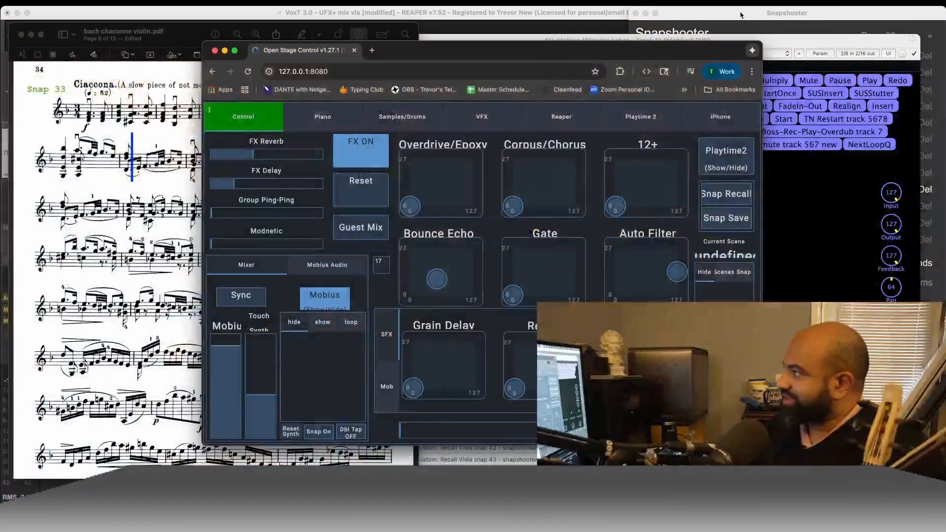
pyautogui.click(669, 53)
pyautogui.moveTo(670, 53); pyautogui.dragTo(643, 78)
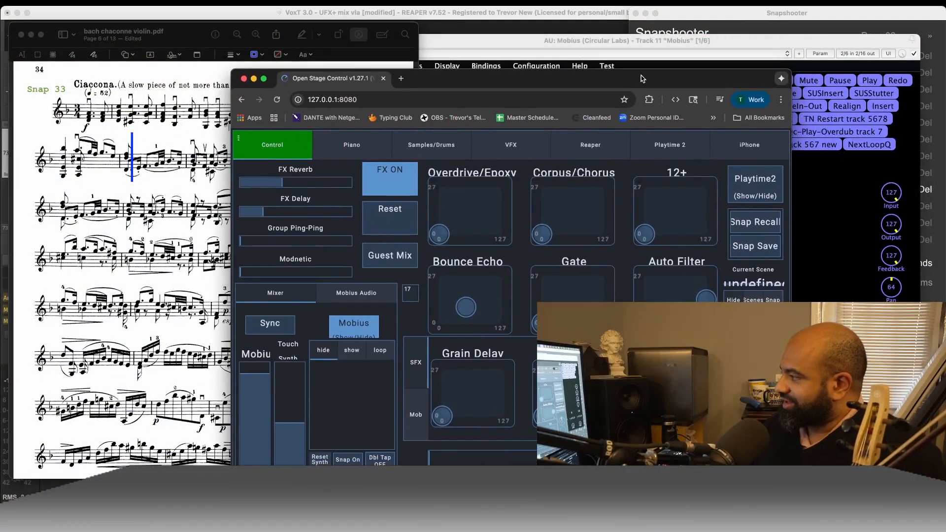
# - Bring the REAPER project forward and hide the Mobius looper window
pyautogui.click(604, 22)
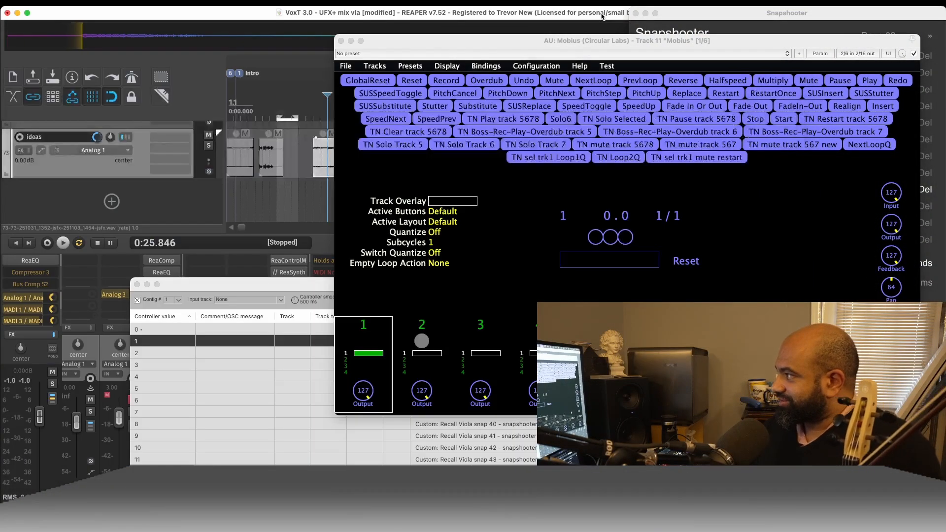
pyautogui.click(351, 42)
pyautogui.press('m')
pyautogui.press('m')
pyautogui.press('m')
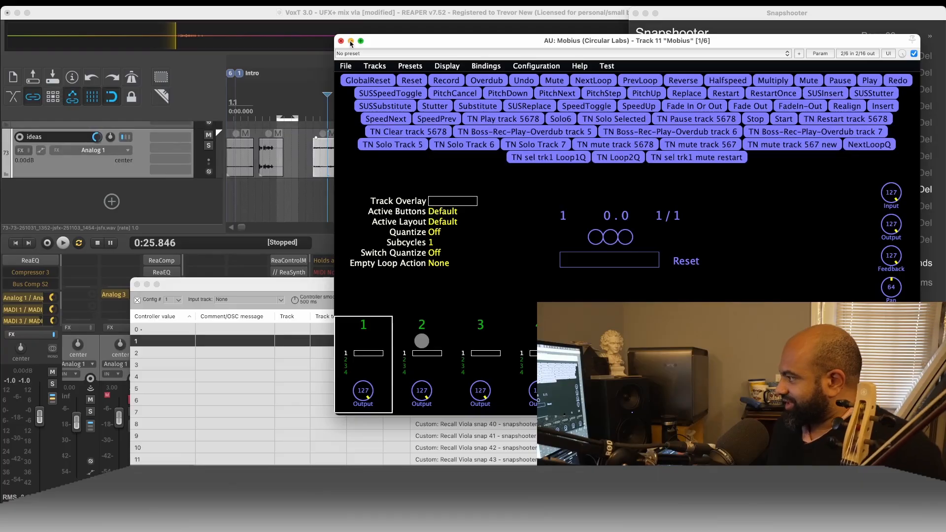
pyautogui.press('m')
pyautogui.press('m')
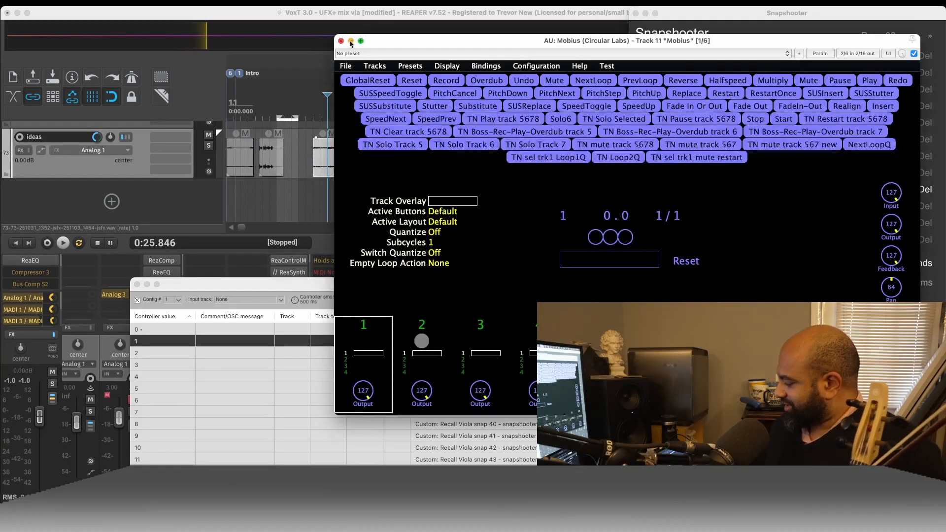
pyautogui.click(351, 42)
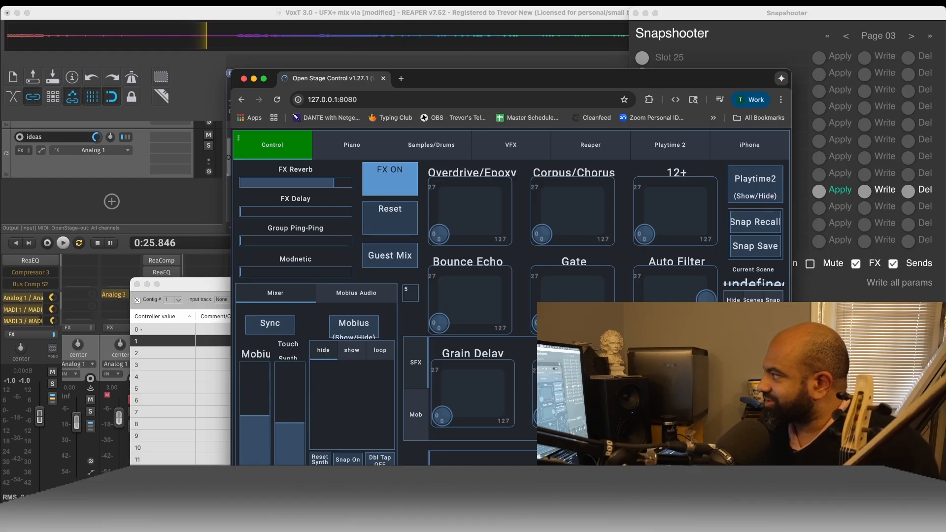
# - Shift the Open Stage Control window, and bring the REAPER project forward with the Live Configs window moved below Snapshooter
pyautogui.moveTo(488, 78); pyautogui.dragTo(556, 63)
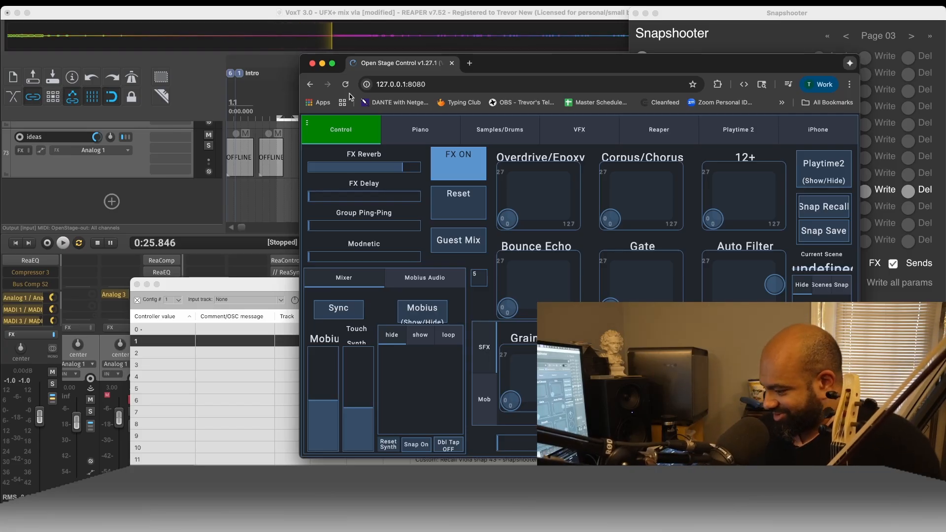
pyautogui.press('super+Tab')
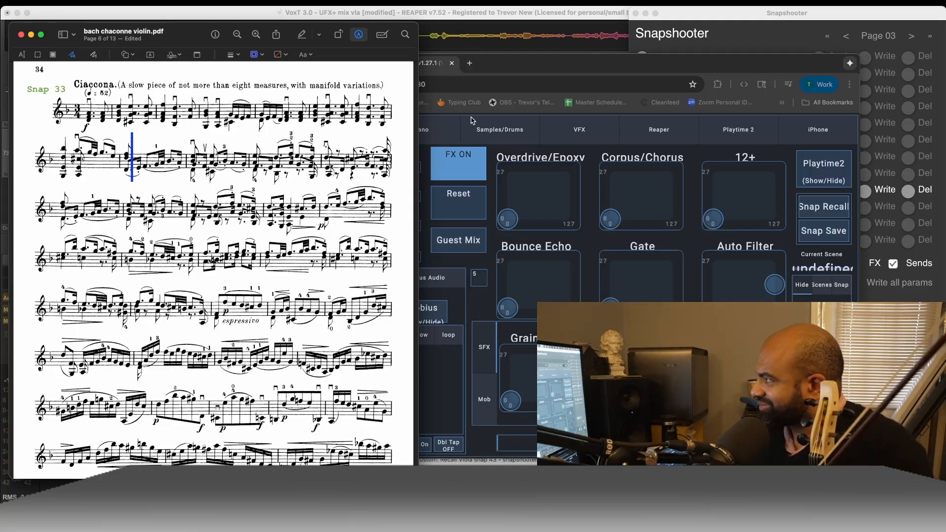
pyautogui.click(496, 15)
pyautogui.moveTo(272, 284); pyautogui.dragTo(596, 259)
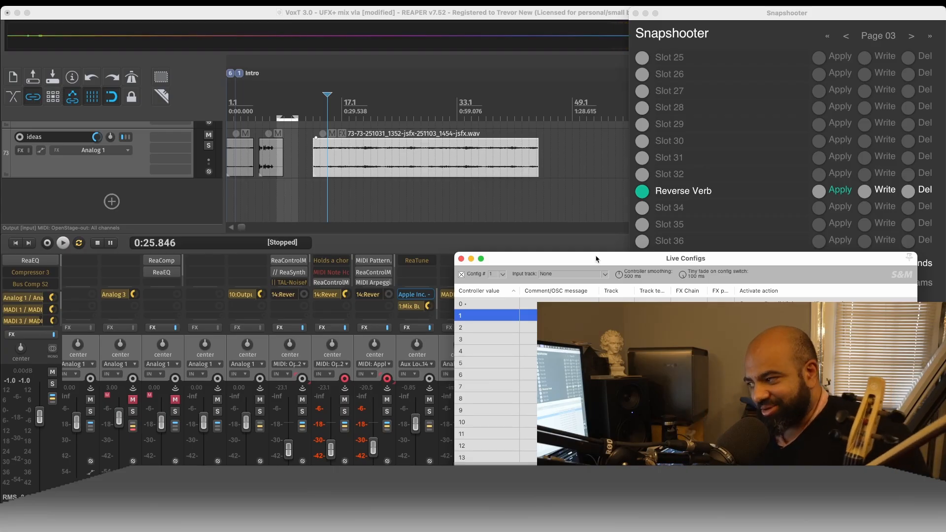
# - Find TapeDelay in the effect chain of the Mic 9 mixer channel and open its settings
pyautogui.click(362, 243)
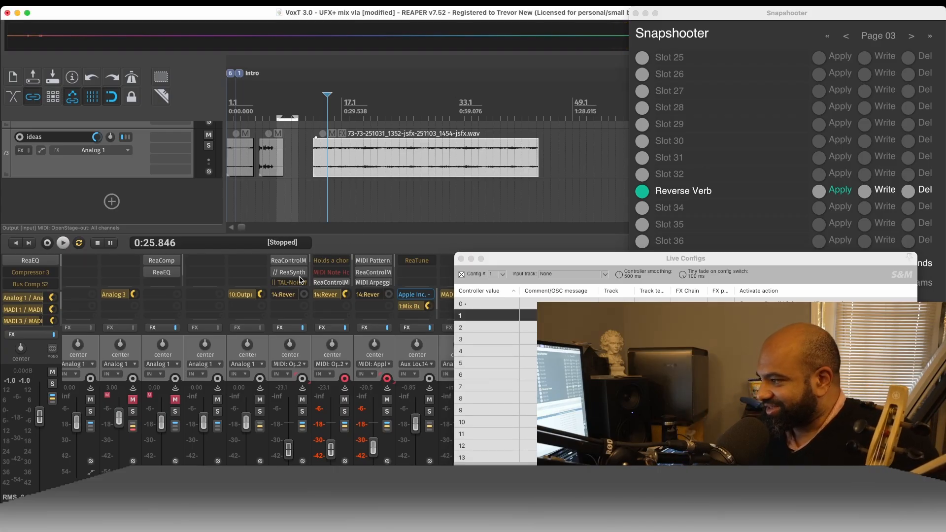
pyautogui.hscroll(-15, 341, 428)
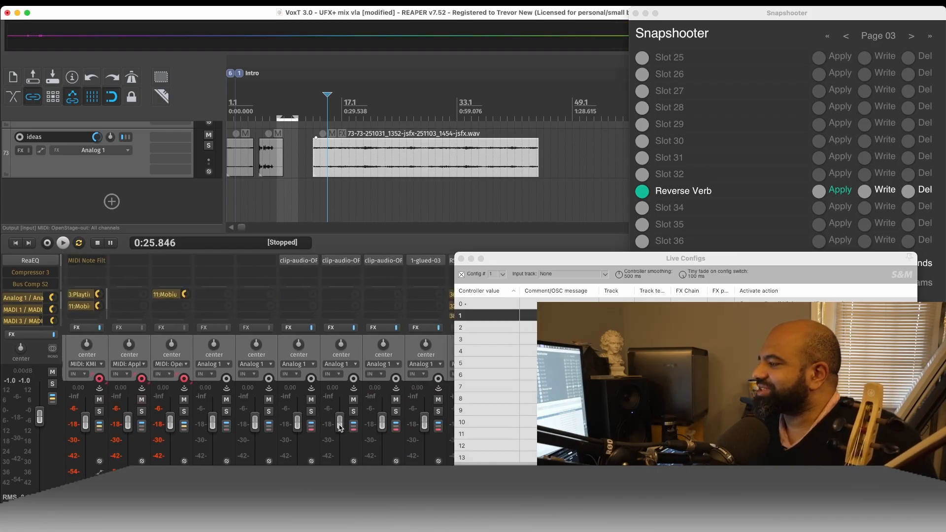
pyautogui.hscroll(-8, 222, 400)
pyautogui.scroll(-2, 208, 290)
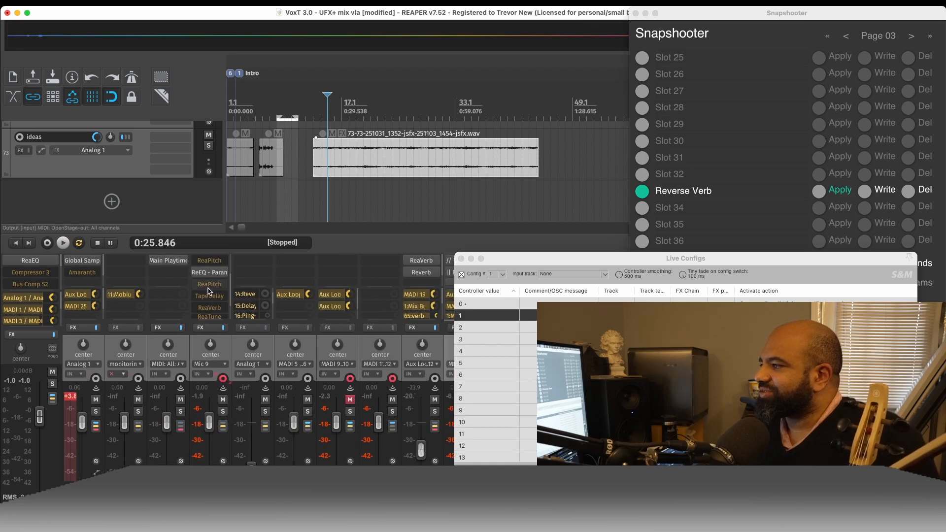
pyautogui.scroll(5, 209, 292)
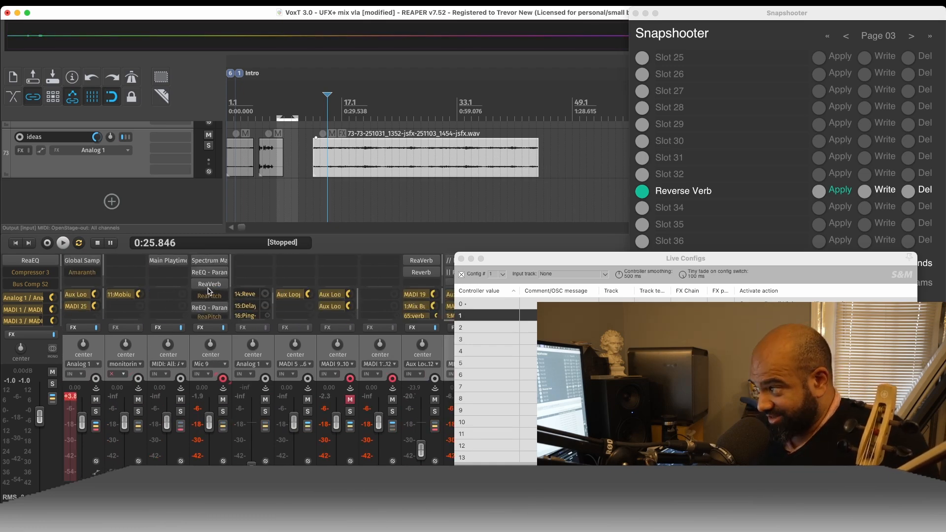
pyautogui.scroll(-3, 209, 291)
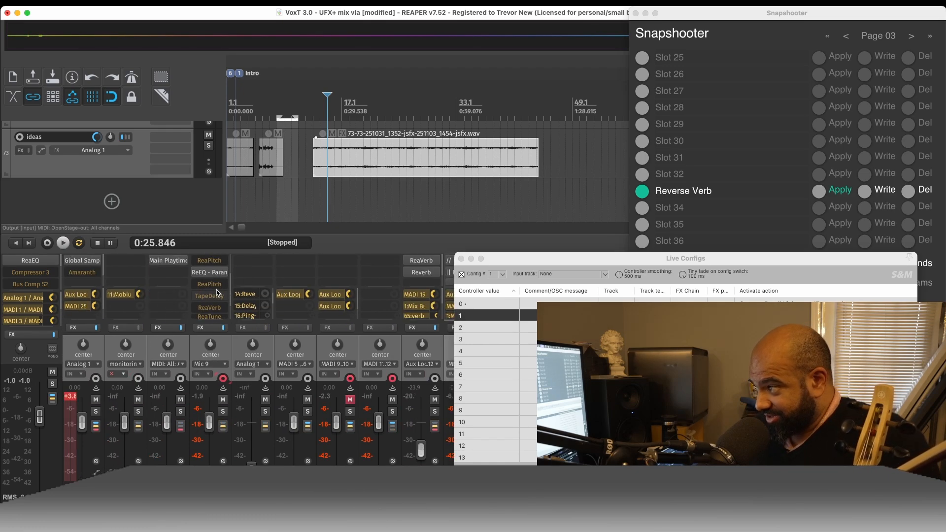
pyautogui.click(215, 296)
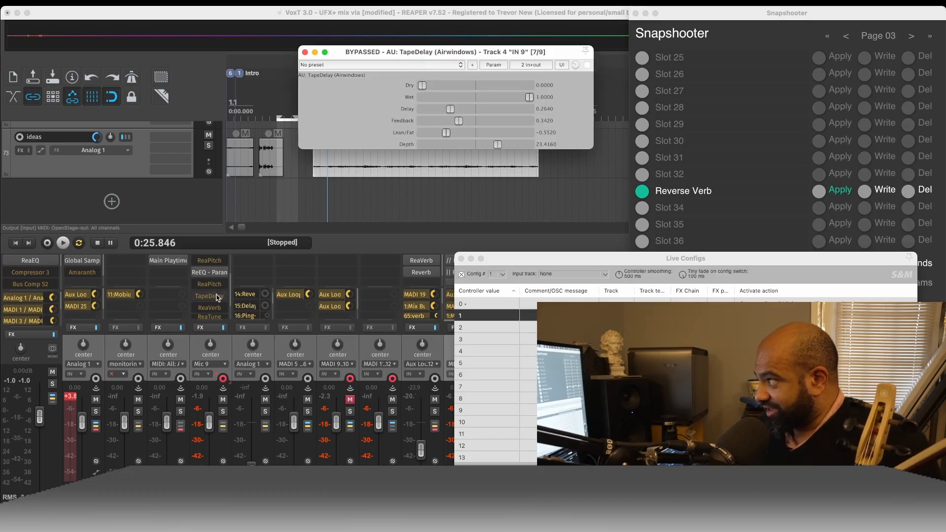
# - Try TapeDelay enabled with Feedback at 0.0000 and a longer Delay, and close its window
pyautogui.click(587, 66)
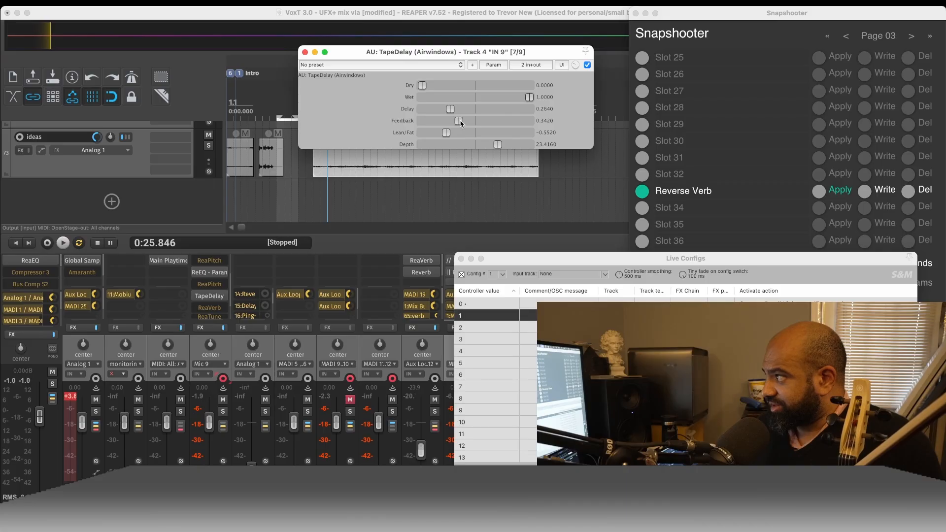
pyautogui.moveTo(461, 123); pyautogui.dragTo(415, 120)
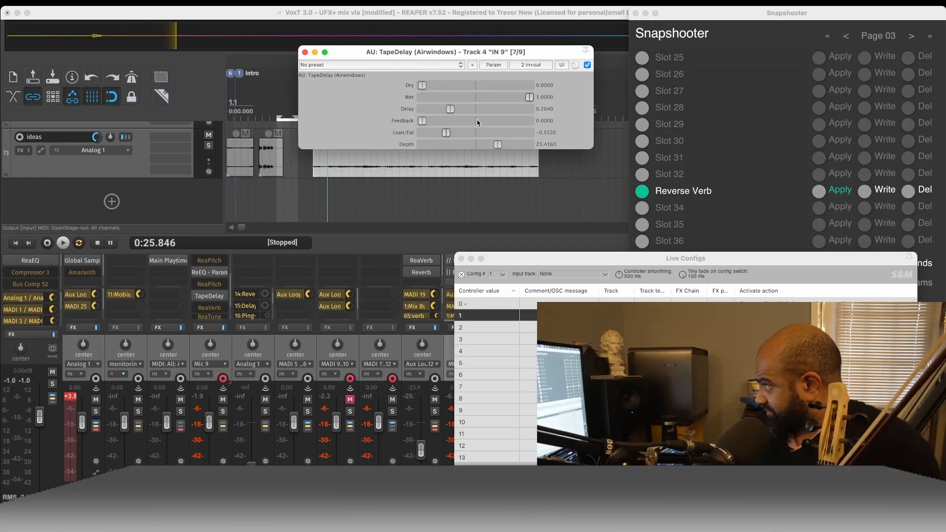
pyautogui.moveTo(450, 109); pyautogui.dragTo(539, 110)
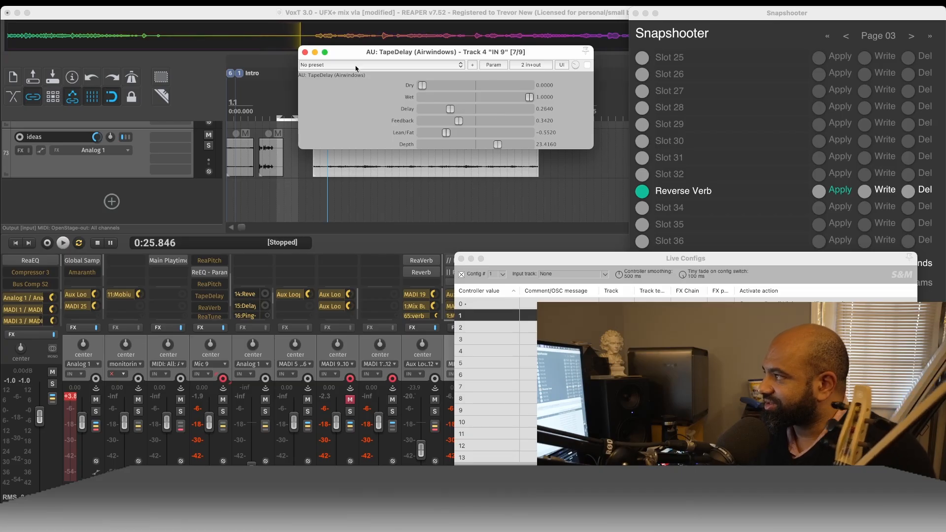
pyautogui.click(305, 52)
# - Examine the rest of the Mic 9 effect chain and the Verb Viola, reverb and delay channels in the mixer
pyautogui.scroll(-2, 213, 278)
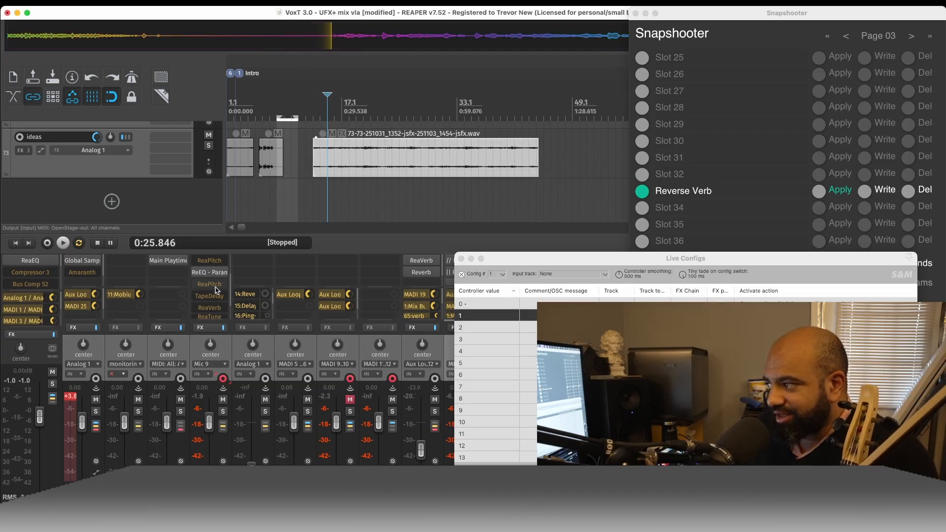
pyautogui.scroll(3, 215, 289)
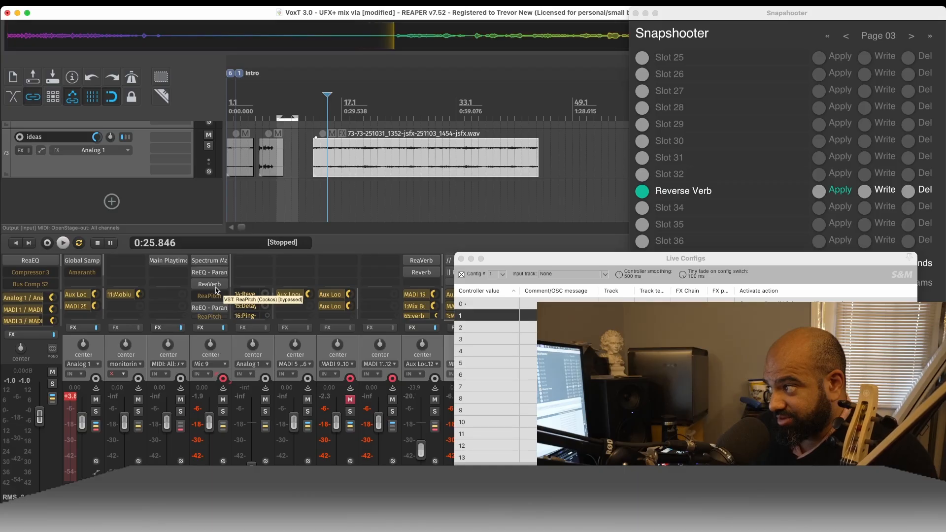
pyautogui.scroll(-5, 216, 290)
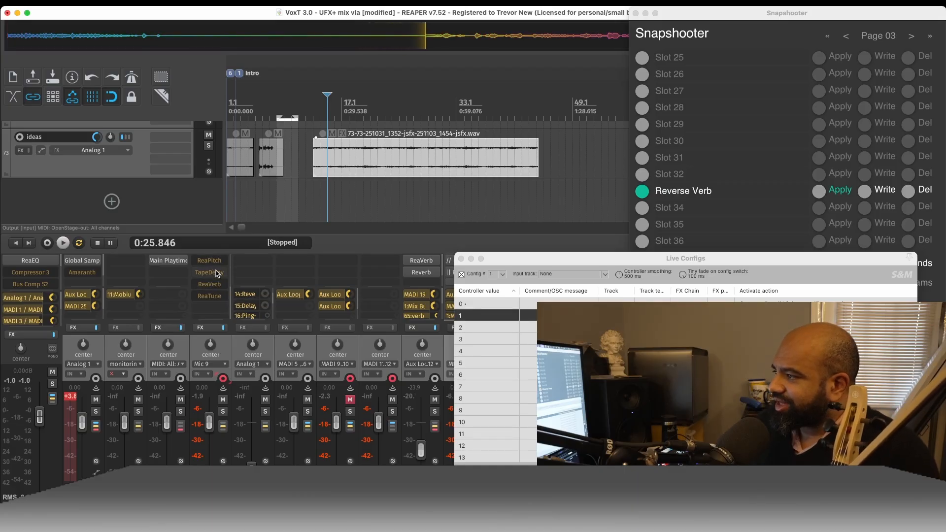
pyautogui.click(403, 348)
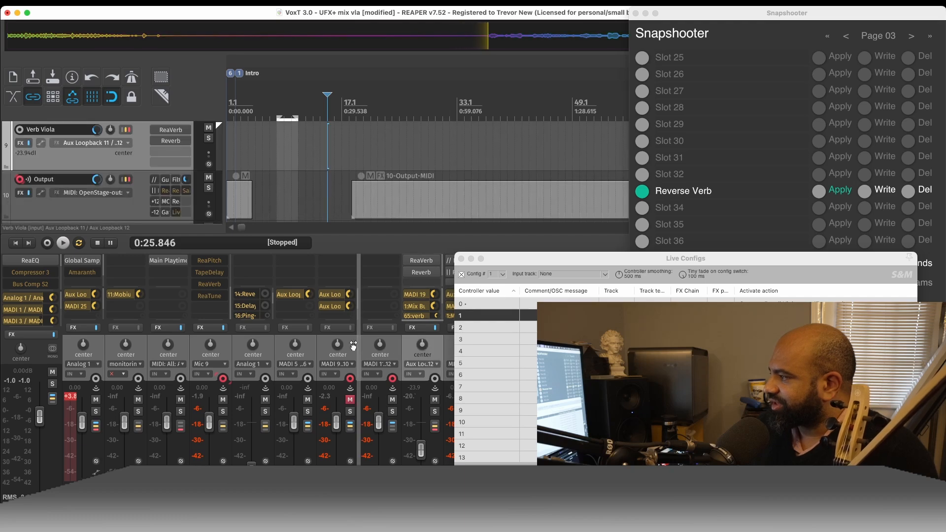
pyautogui.hscroll(5, 403, 352)
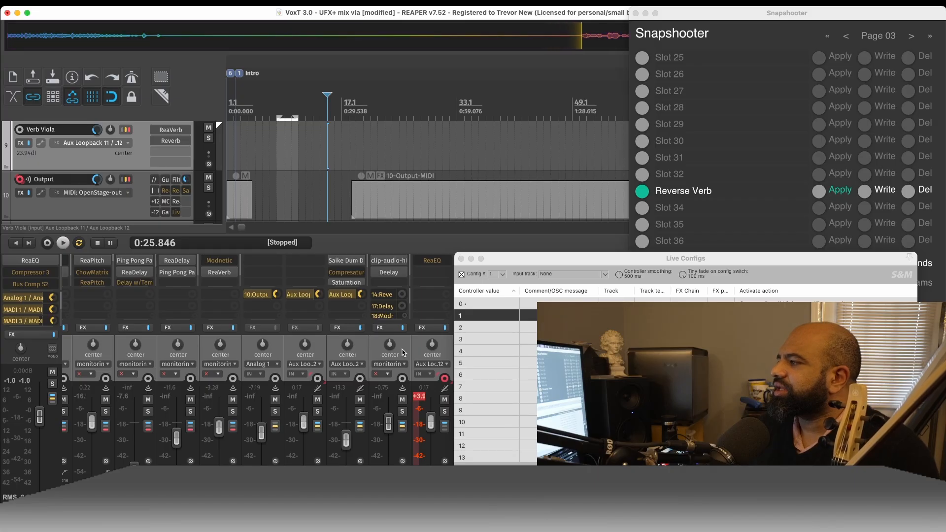
pyautogui.hscroll(-3, 403, 352)
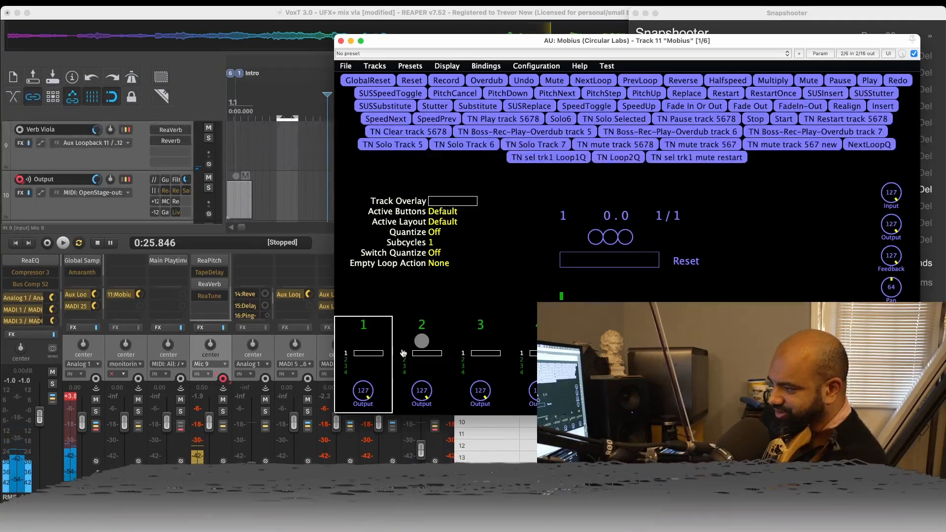
# - Bring up the score and the Live Configs window, and select controller value 1
pyautogui.press('super+Tab')
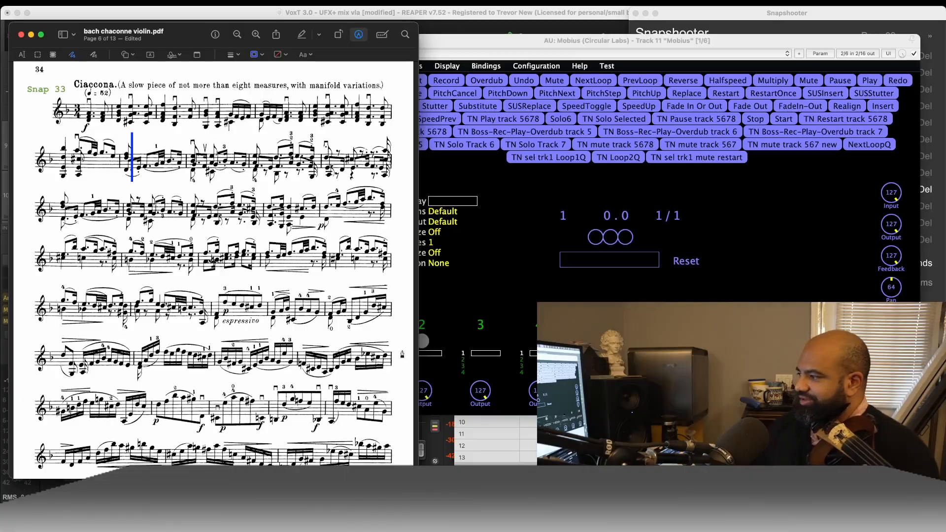
pyautogui.press('super+Tab')
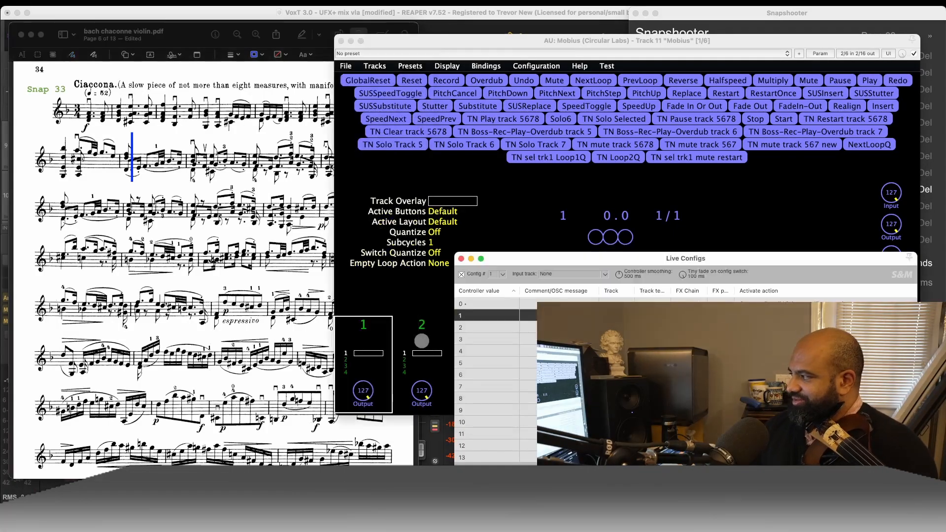
pyautogui.click(499, 319)
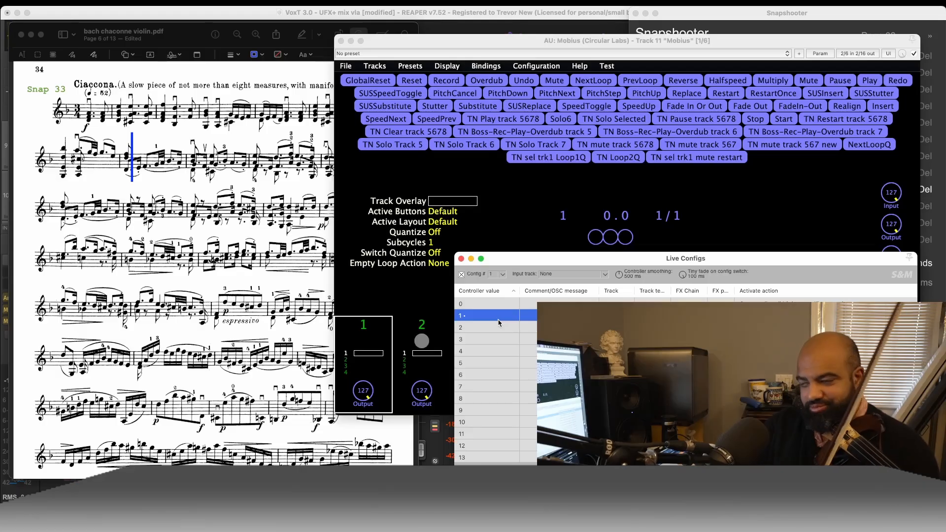
pyautogui.click(68, 87)
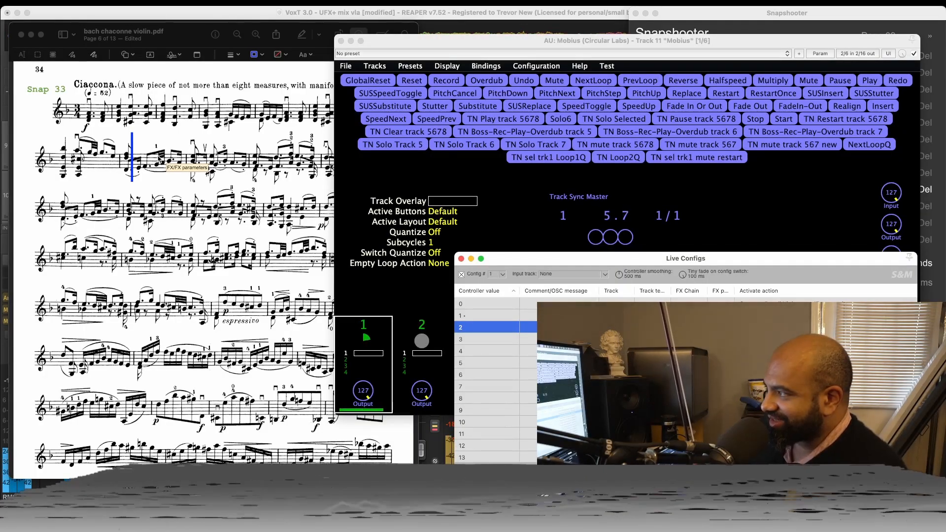
# - Bring the bach chaconne violin.pdf score forward and look through it from the Ciaccona opening to page 7
pyautogui.click(190, 79)
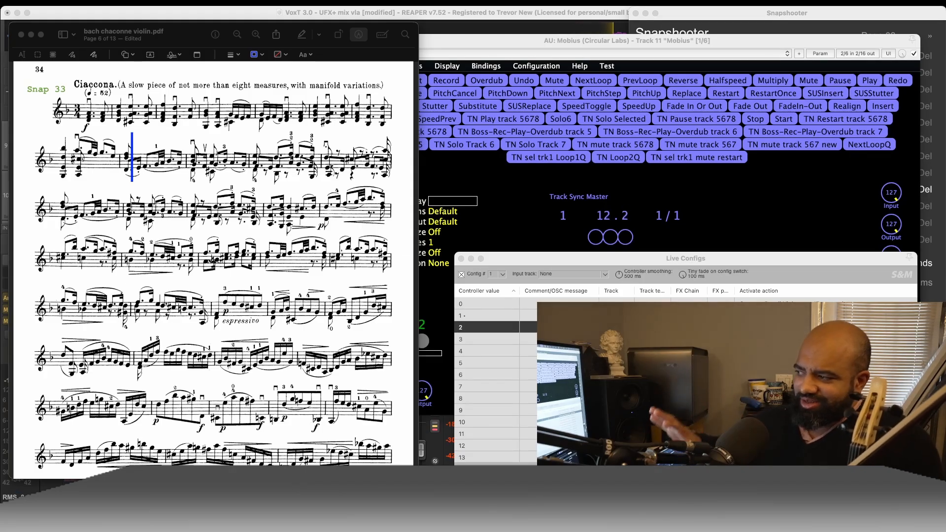
pyautogui.scroll(-1, 307, 223)
pyautogui.scroll(-2, 306, 223)
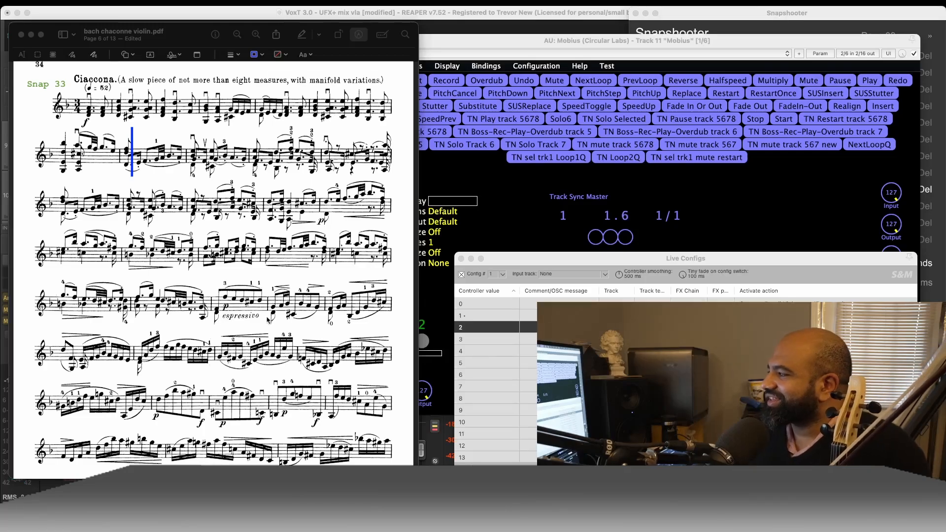
pyautogui.scroll(-5, 268, 321)
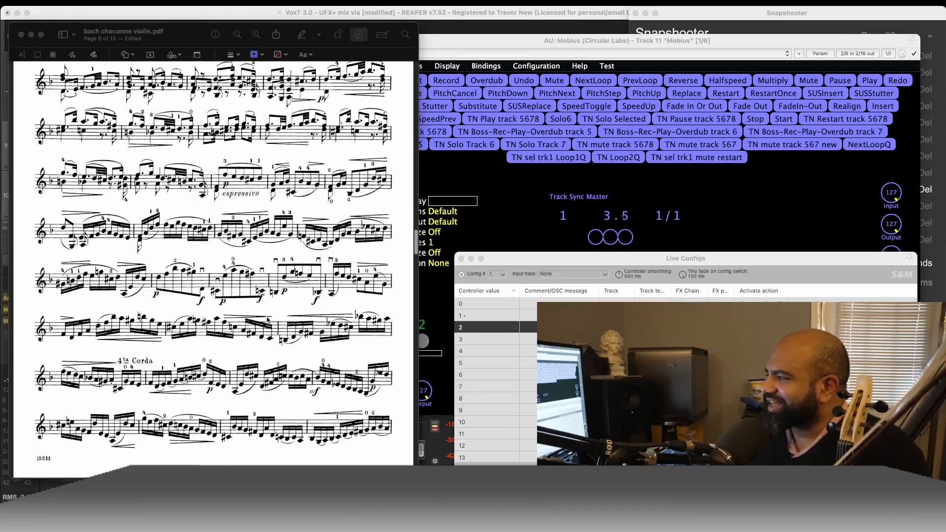
pyautogui.scroll(-4, 267, 320)
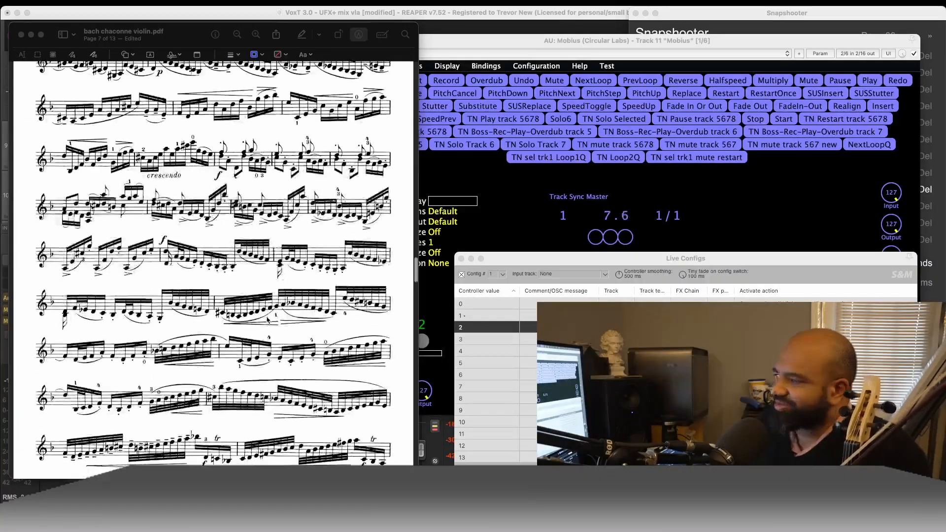
# - Look back and forth through pages 6 to 8 of the Bach chaconne score to find the next cue point
pyautogui.scroll(-15, 267, 320)
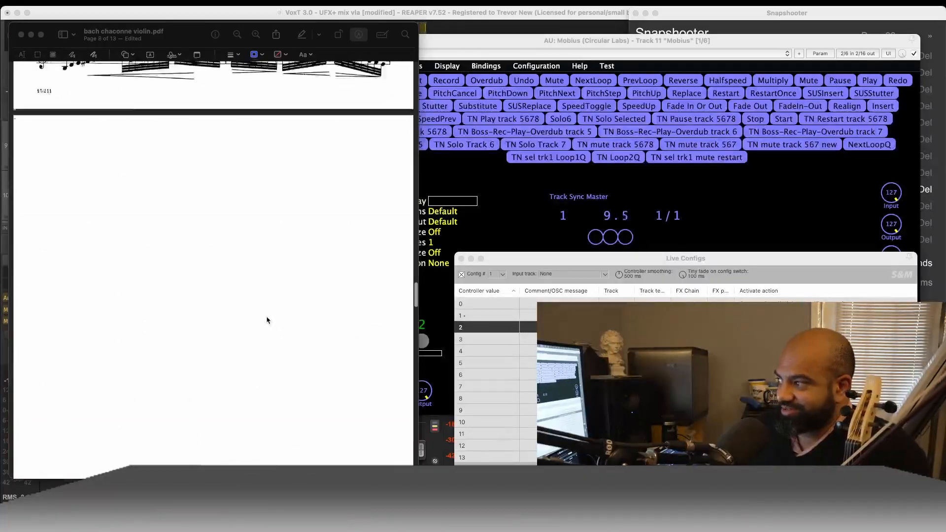
pyautogui.scroll(10, 268, 321)
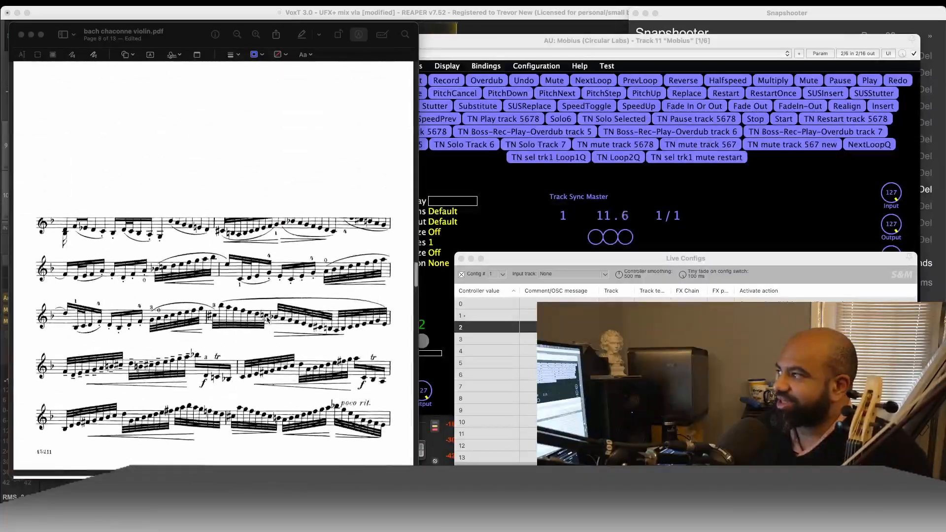
pyautogui.scroll(-8, 268, 320)
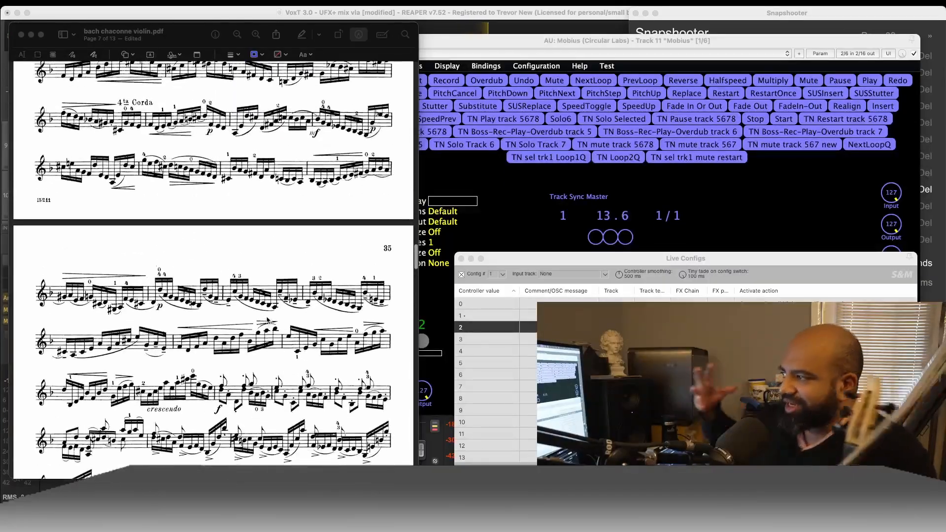
pyautogui.scroll(5, 268, 320)
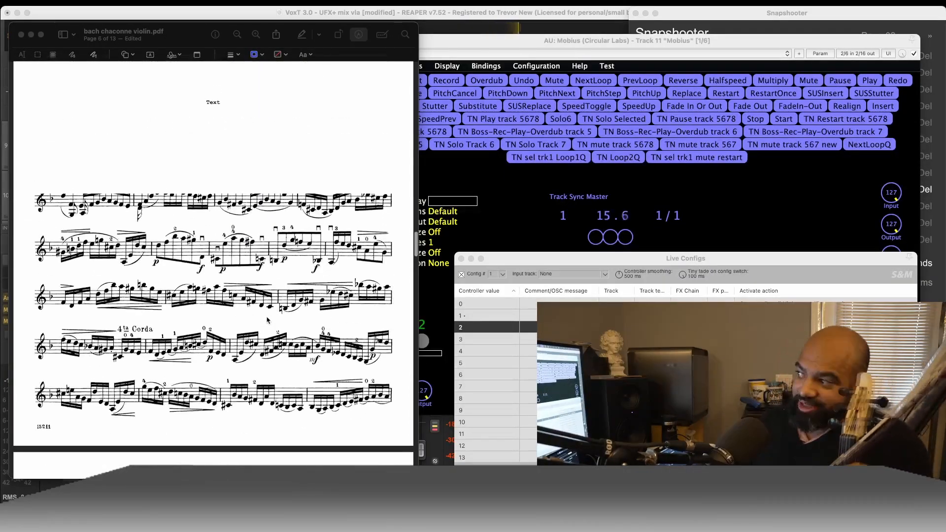
pyautogui.scroll(3, 268, 320)
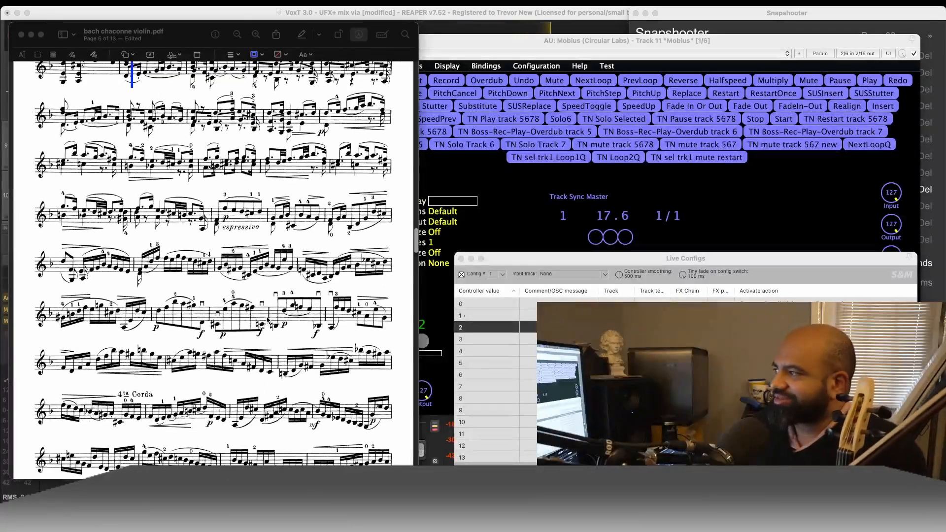
pyautogui.scroll(3, 267, 320)
pyautogui.scroll(-3, 269, 320)
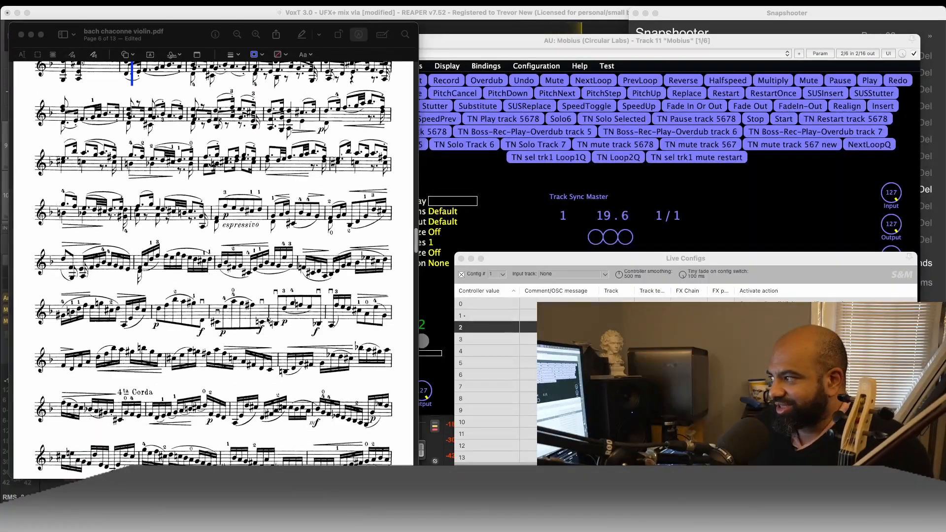
pyautogui.scroll(-10, 268, 321)
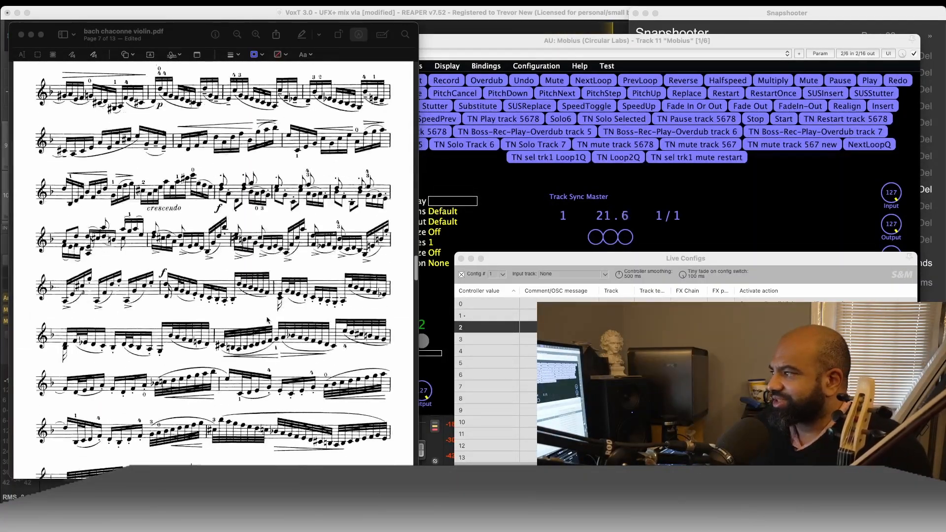
pyautogui.scroll(-3, 268, 321)
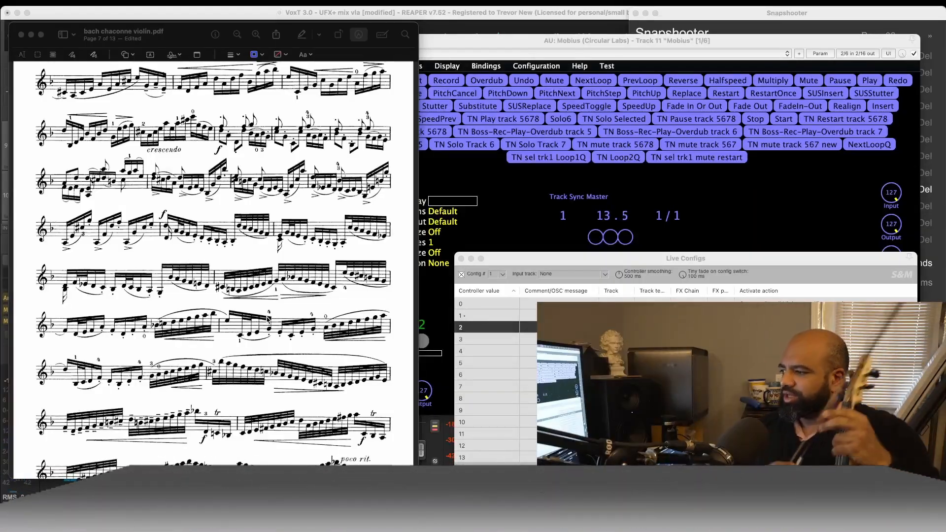
# - Draw a blue vertical cue line across the third staff of page 8, at the mid-staff barline
pyautogui.scroll(-5, 143, 309)
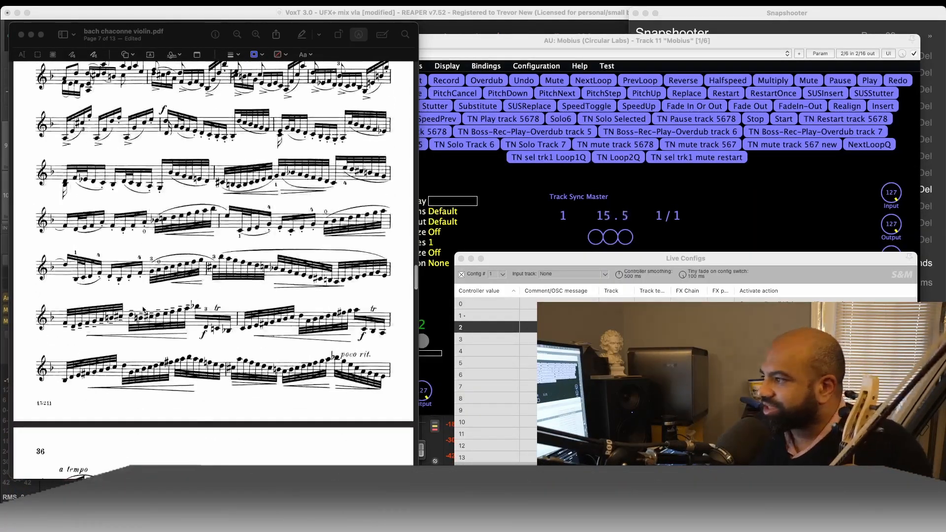
pyautogui.scroll(-3, 144, 310)
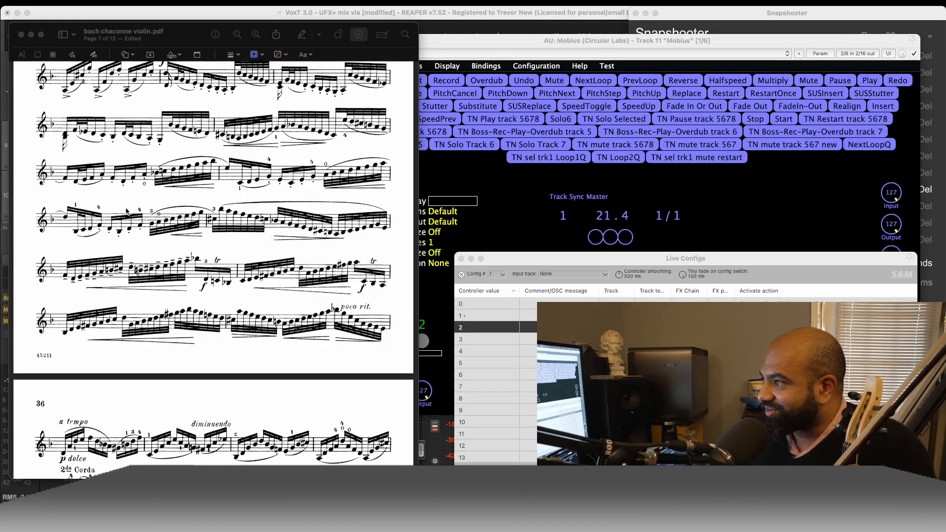
pyautogui.scroll(-10, 189, 316)
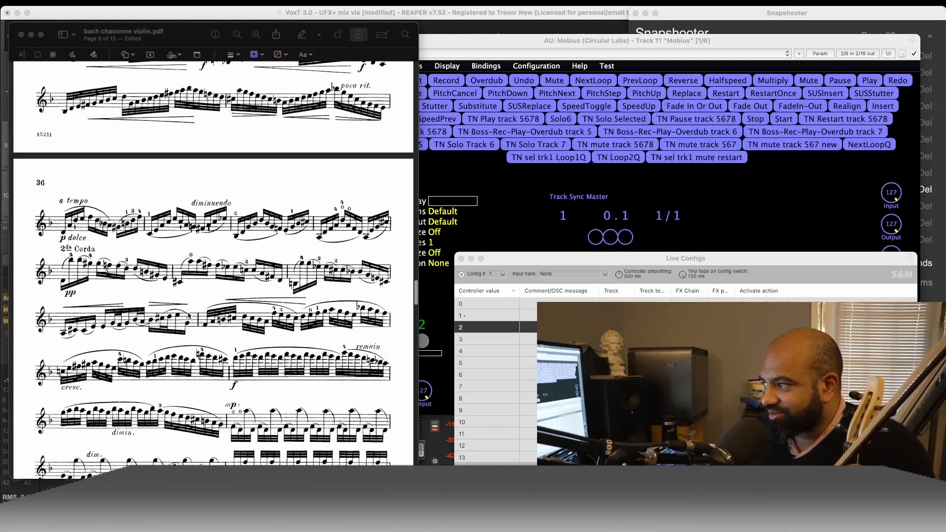
pyautogui.scroll(-1, 191, 304)
pyautogui.click(209, 275)
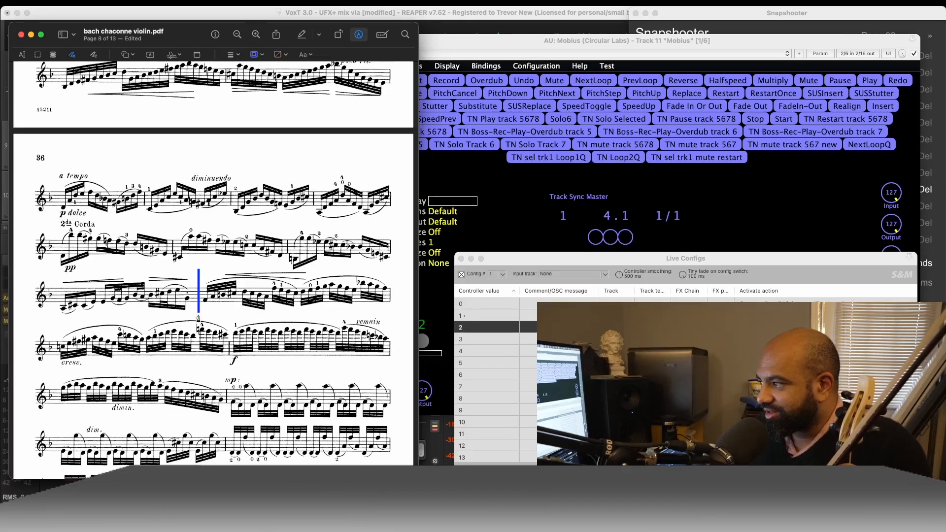
pyautogui.click(198, 316)
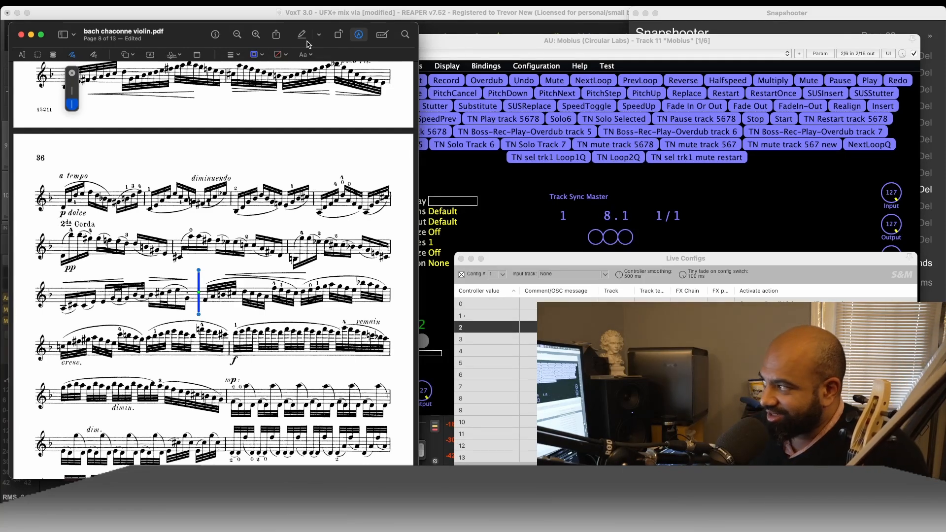
pyautogui.click(307, 161)
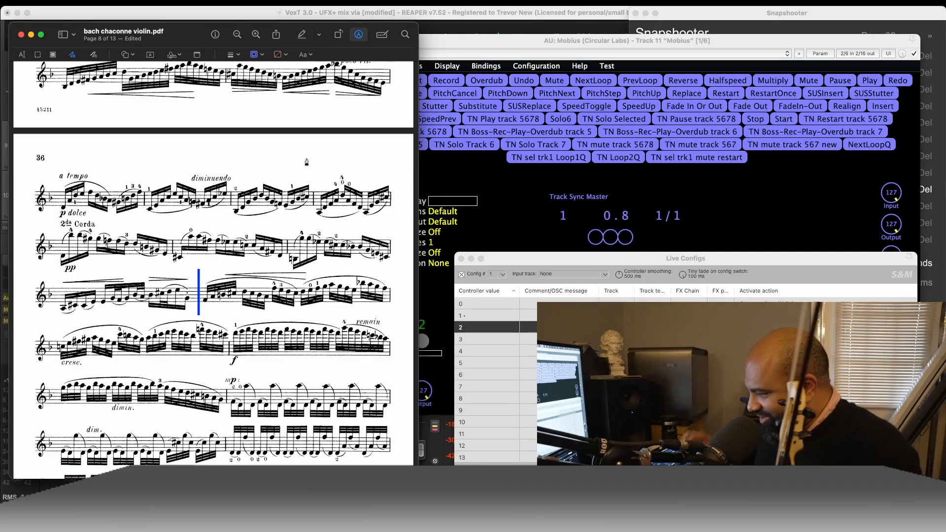
# - Move the Mobius window off the score, then switch back to REAPER and close Mobius
pyautogui.moveTo(522, 41); pyautogui.dragTo(546, 35)
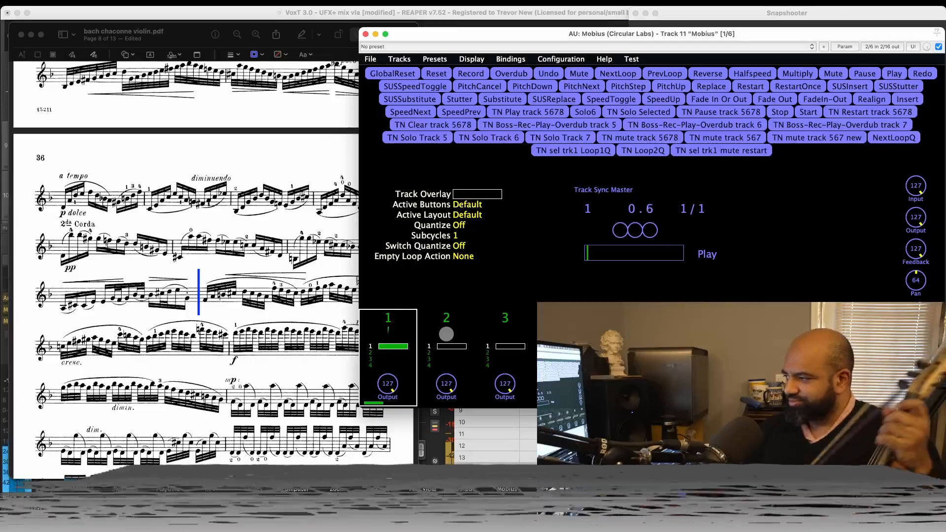
pyautogui.click(184, 31)
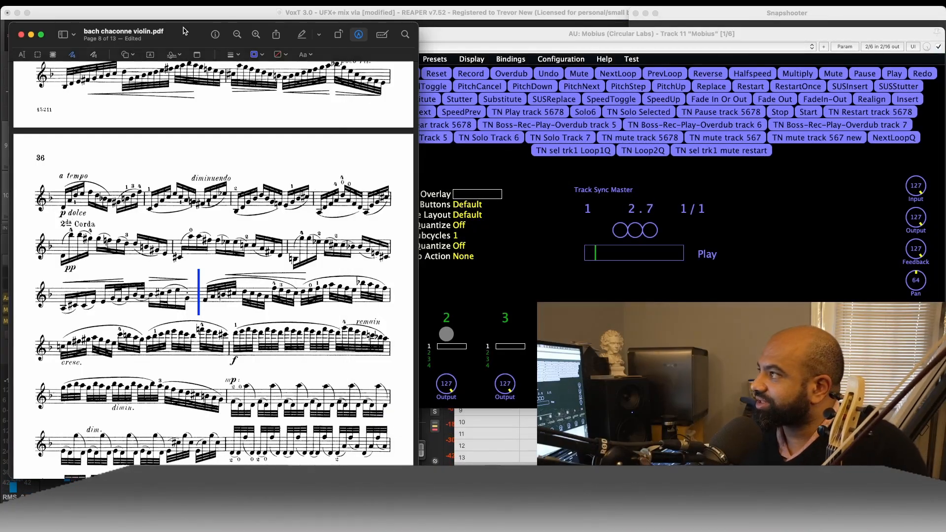
pyautogui.click(426, 35)
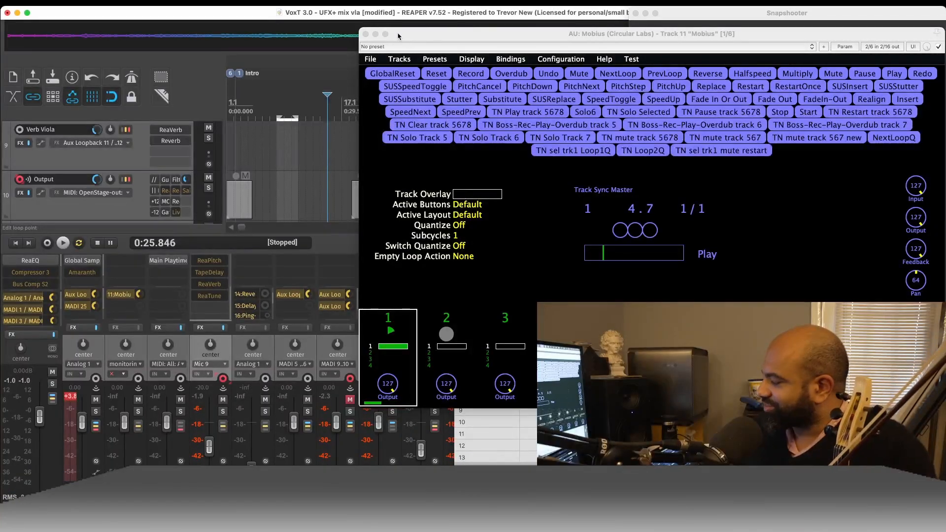
pyautogui.press('Escape')
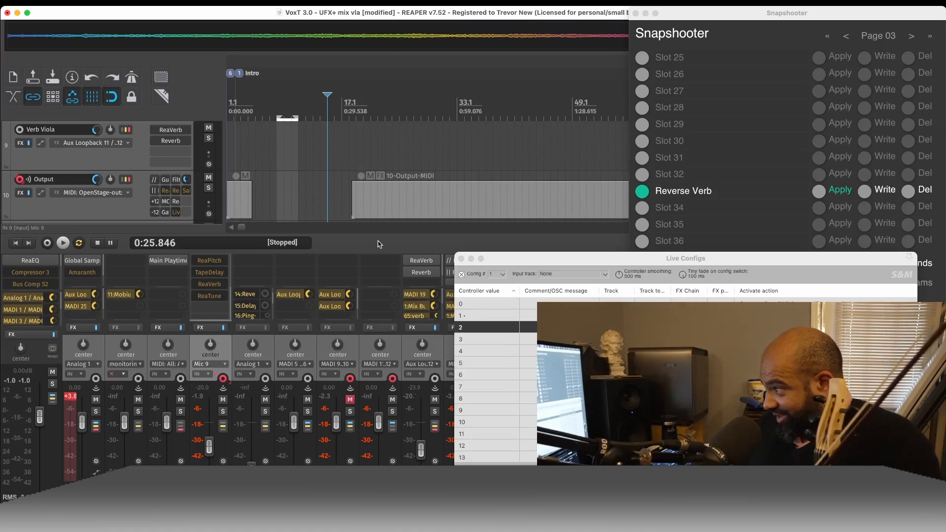
# - Select the Mic 9 channel in the mixer and move the Live Configs window up, clear of the mixer
pyautogui.hscroll(2, 224, 352)
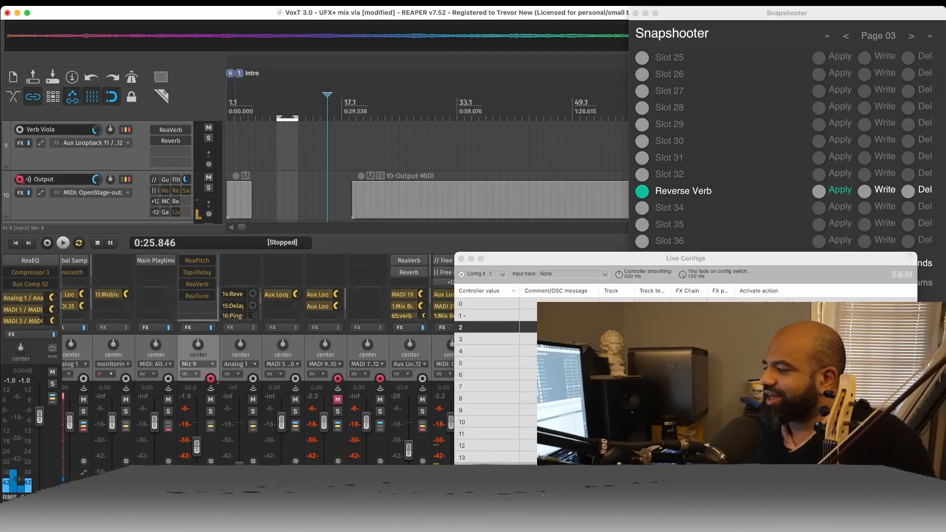
pyautogui.click(212, 348)
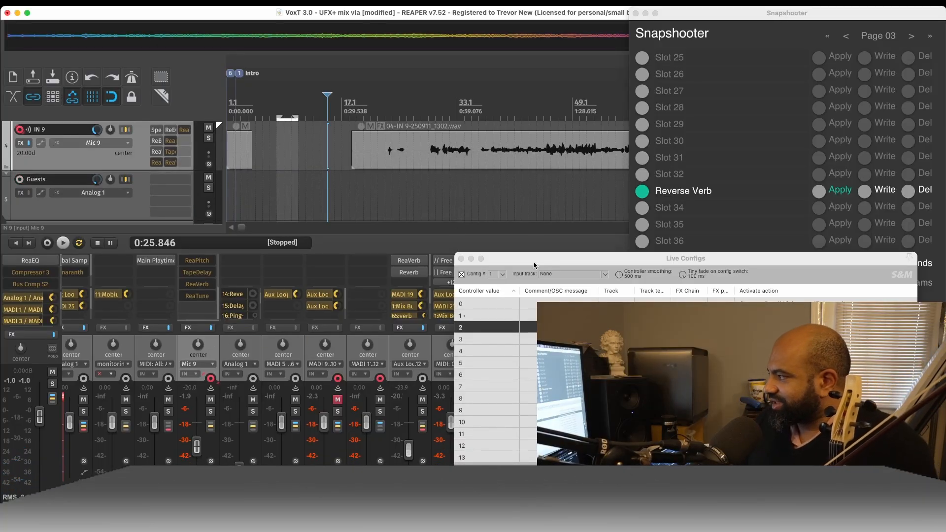
pyautogui.moveTo(534, 265); pyautogui.dragTo(129, 40)
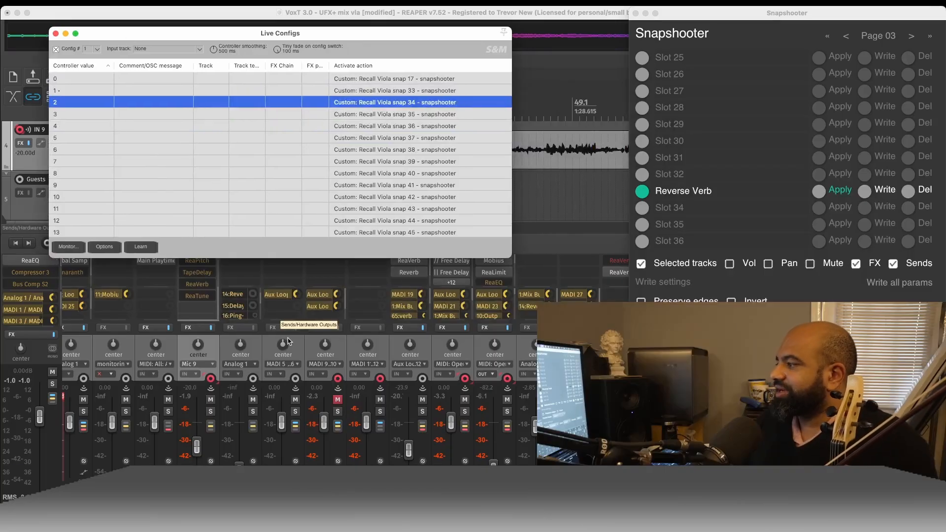
# - Examine the reverb and delay channels across the mixer, plus Mic 9's effects and sends, keeping Live Configs out of the way
pyautogui.hscroll(5, 390, 362)
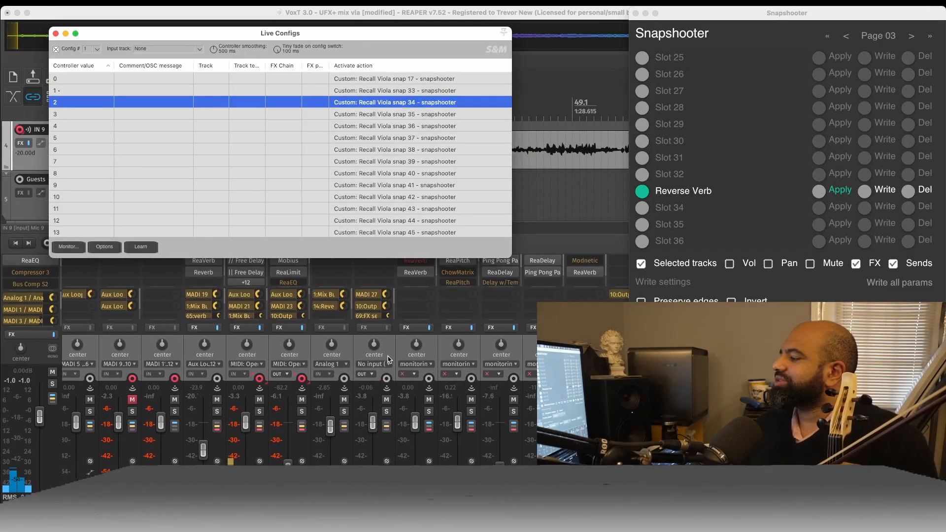
pyautogui.hscroll(10, 389, 359)
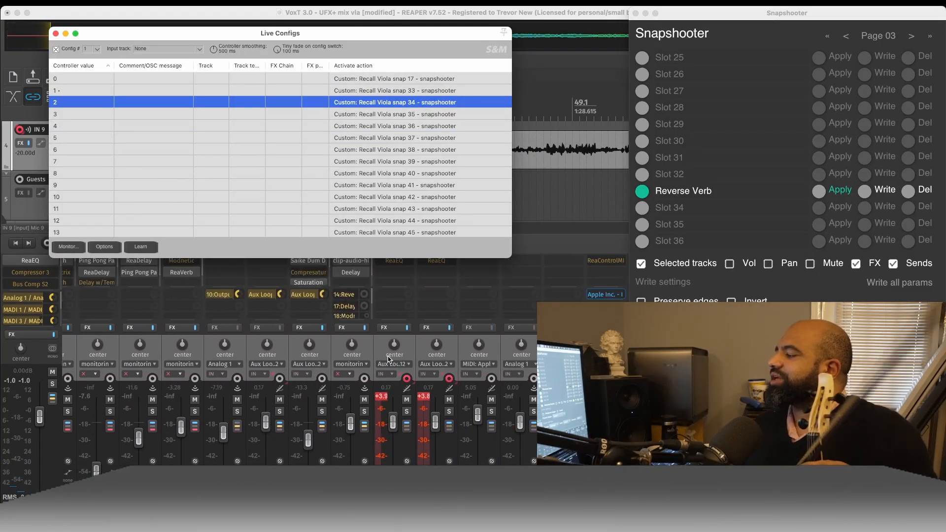
pyautogui.hscroll(-5, 390, 359)
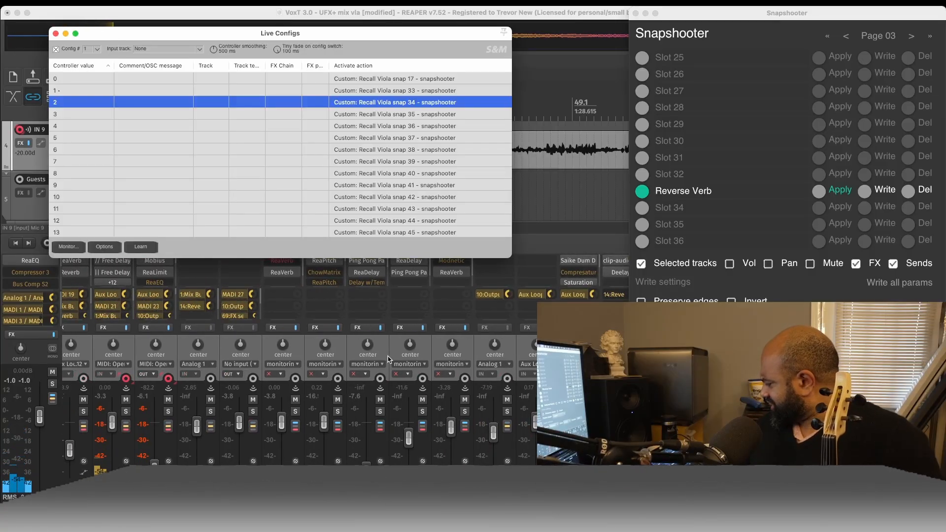
pyautogui.hscroll(-5, 387, 360)
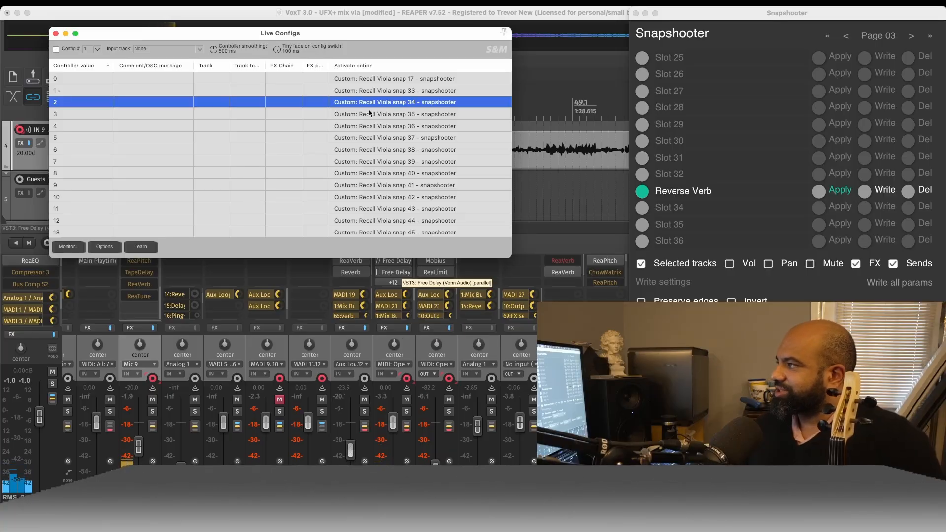
pyautogui.moveTo(367, 36); pyautogui.dragTo(324, 21)
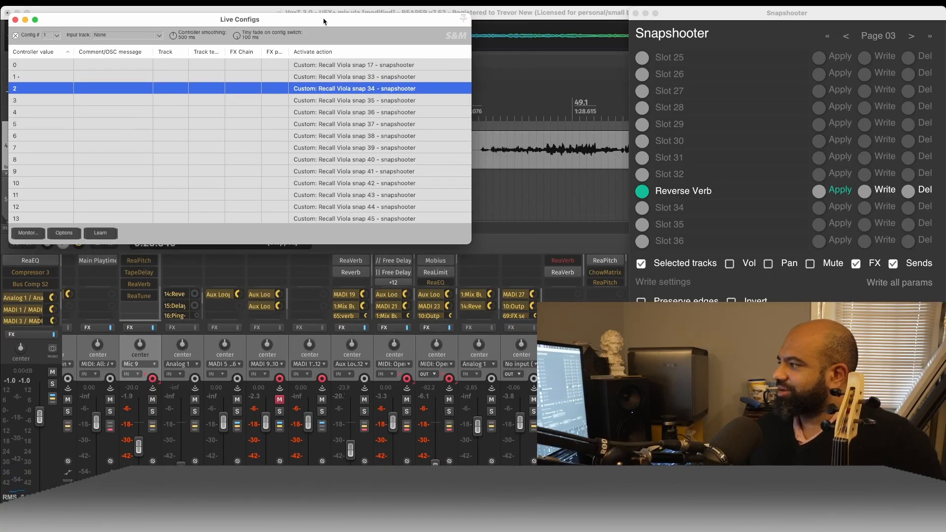
pyautogui.scroll(-3, 398, 264)
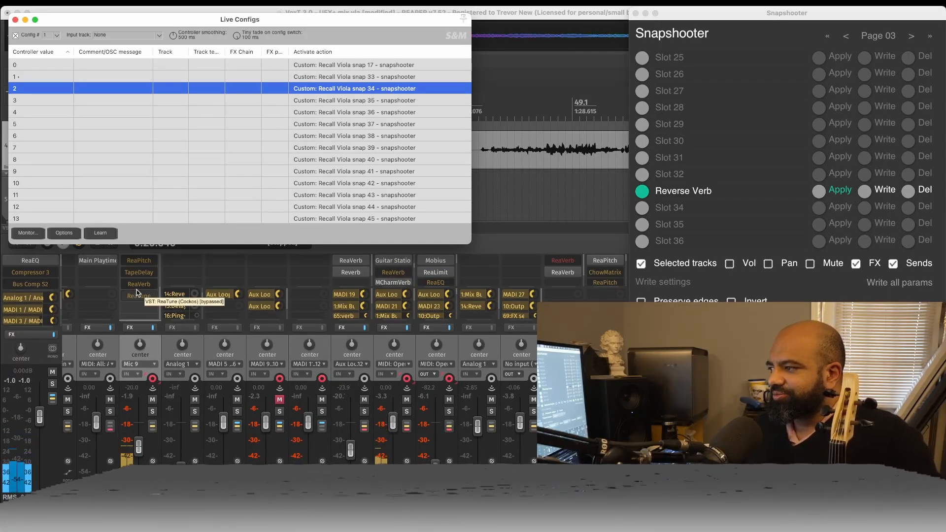
pyautogui.moveTo(137, 318); pyautogui.dragTo(140, 282)
pyautogui.scroll(-3, 142, 293)
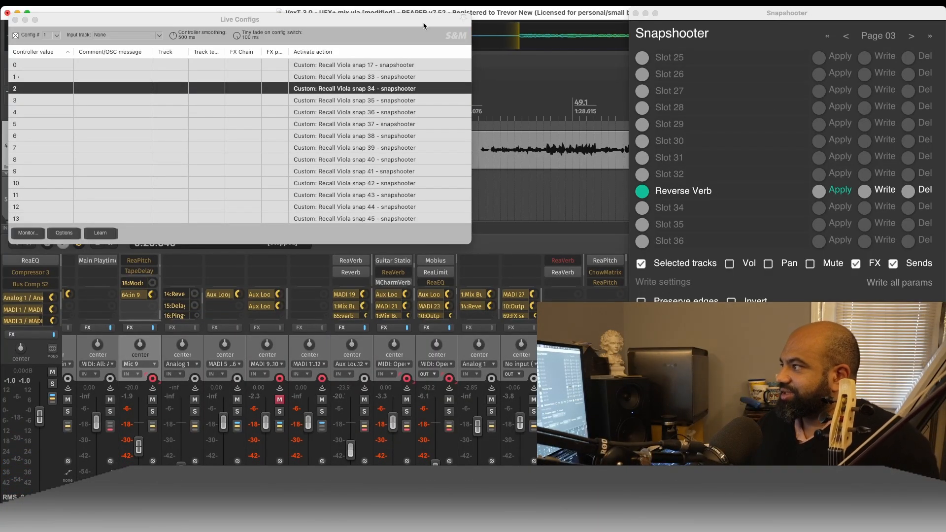
# - Place the Live Configs window over the middle of the project with the score alongside, and select controller value 3
pyautogui.moveTo(420, 22); pyautogui.dragTo(568, 156)
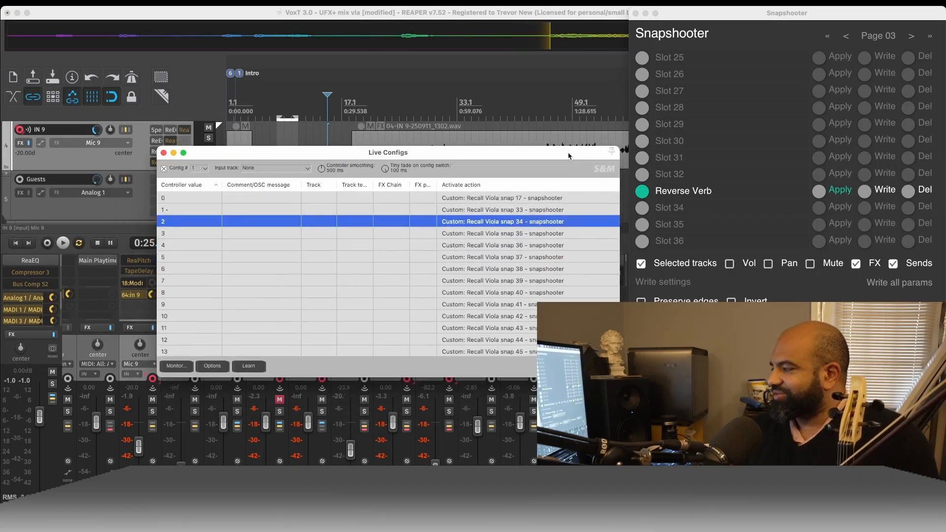
pyautogui.press('super+Tab')
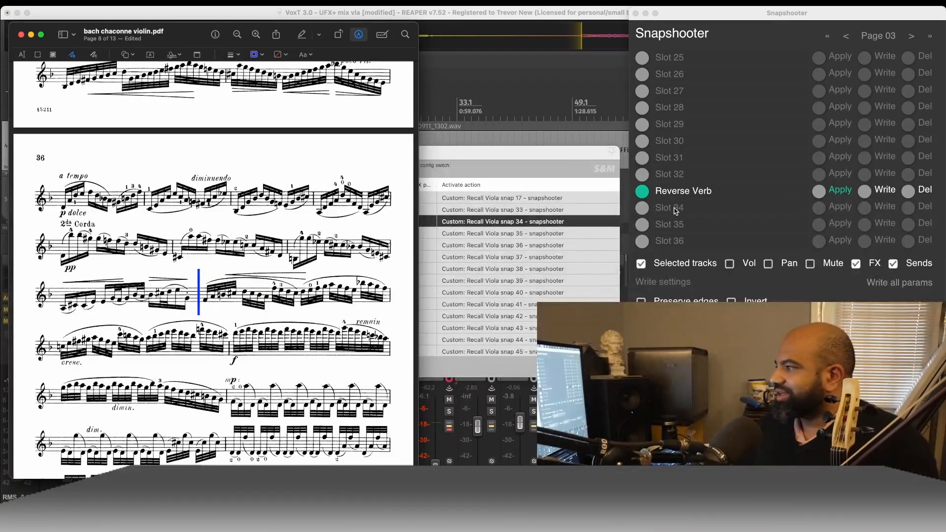
pyautogui.click(573, 235)
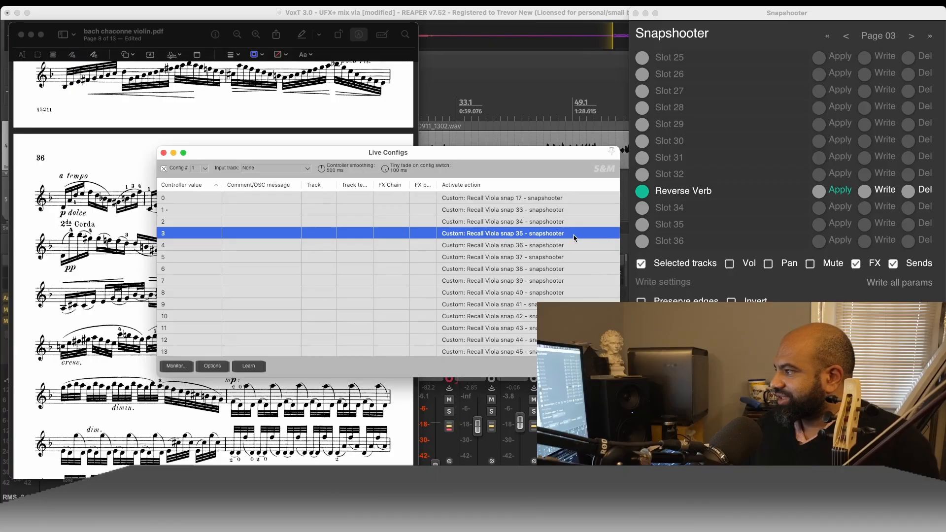
# - Duplicate the Snap 33 label on page 6 of the score and place the copy beside the second staff's blue line
pyautogui.click(97, 170)
pyautogui.scroll(15, 211, 182)
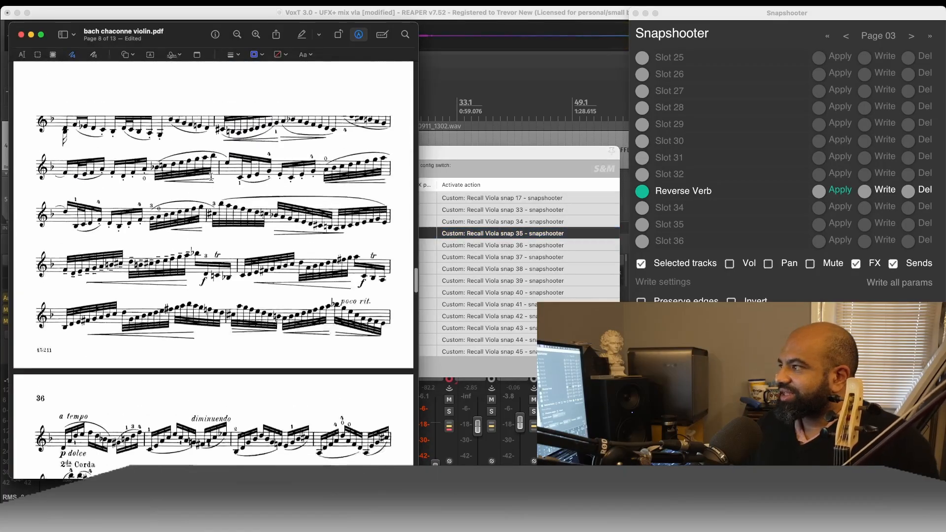
pyautogui.scroll(10, 211, 182)
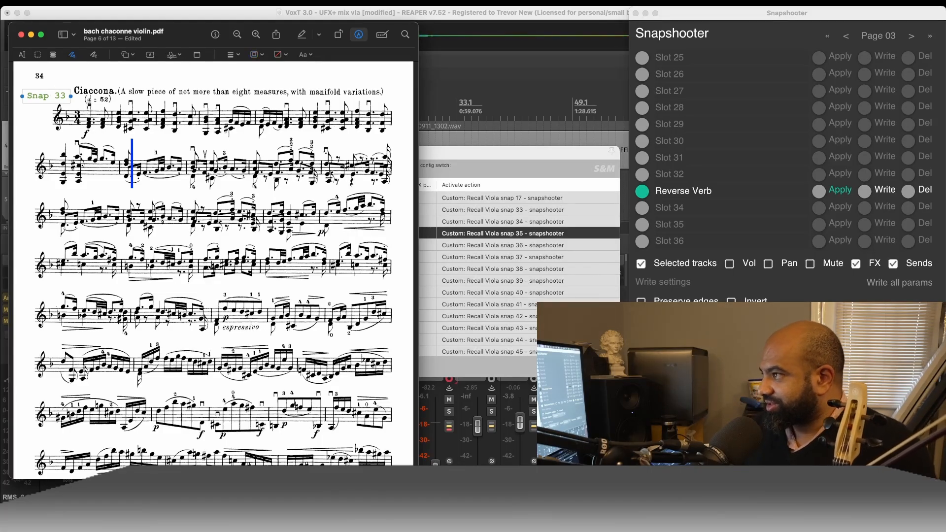
pyautogui.write('Snap 33')
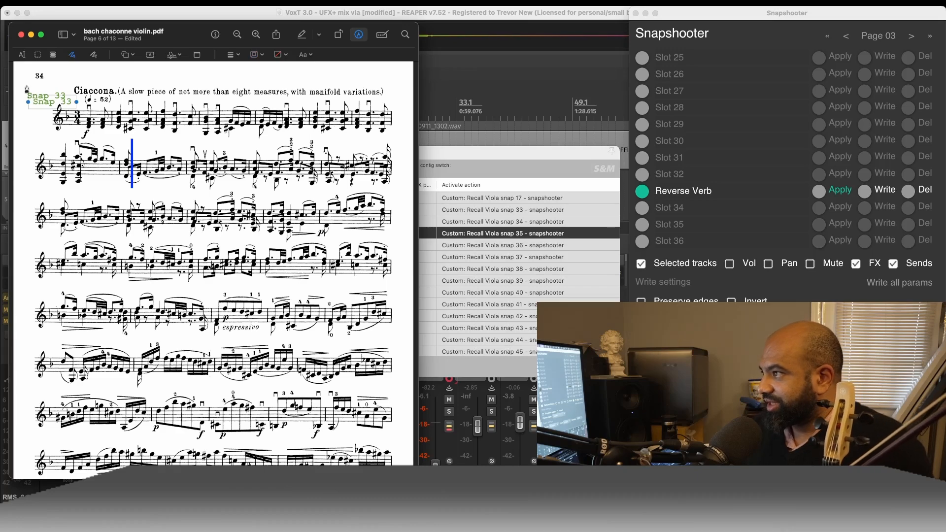
pyautogui.moveTo(40, 103); pyautogui.dragTo(146, 141)
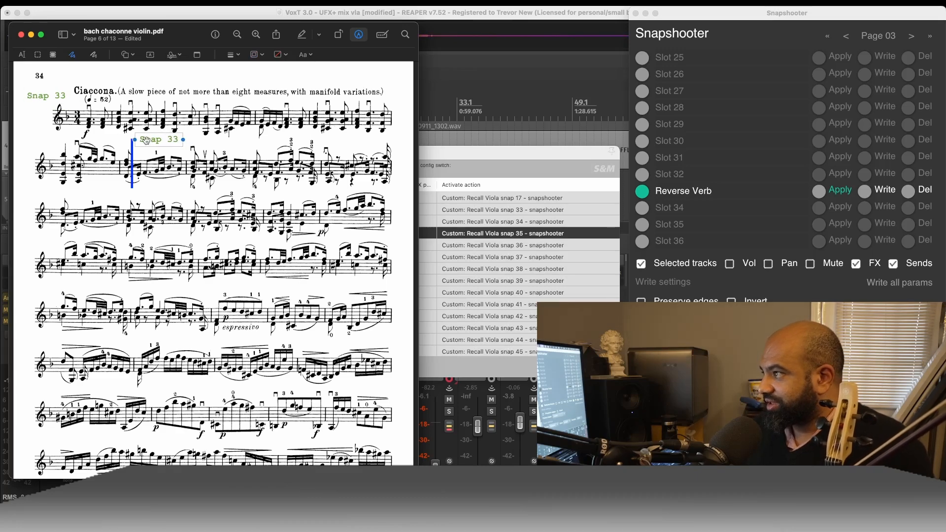
# - Change the copied label beside the second staff's blue line on page 6 to read Snap 34
pyautogui.doubleClick(173, 139)
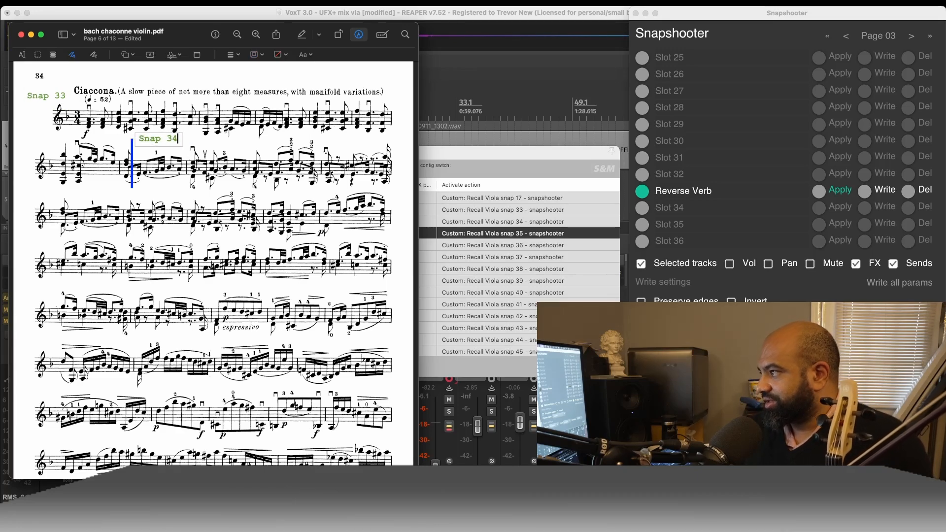
pyautogui.click(182, 263)
pyautogui.scroll(-3, 198, 298)
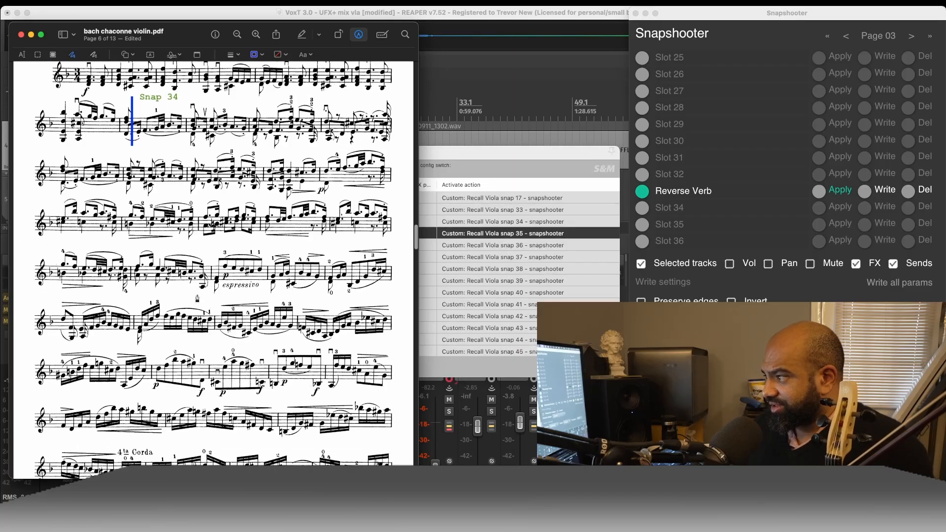
# - Duplicate the Snap 34 label onto page 7, place it above the forte marking on the third staff and change it to Snap 35
pyautogui.scroll(2, 214, 266)
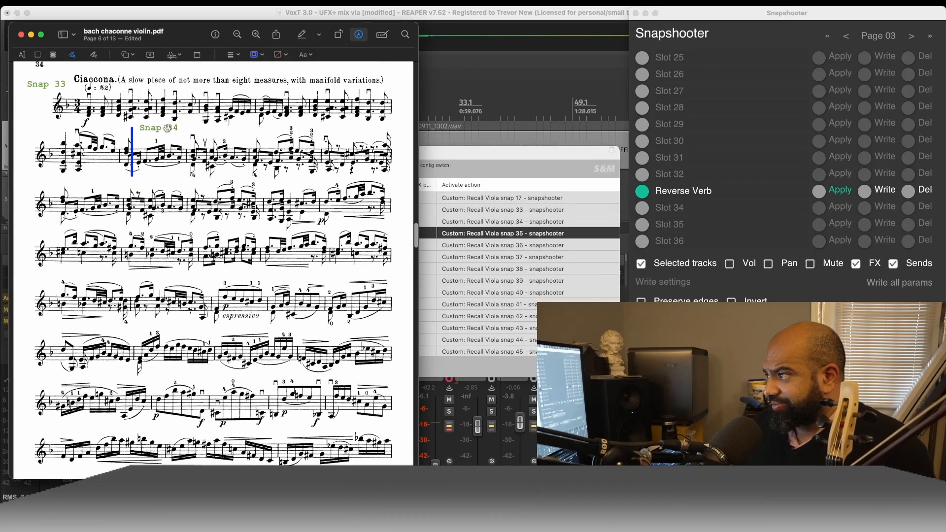
pyautogui.click(162, 129)
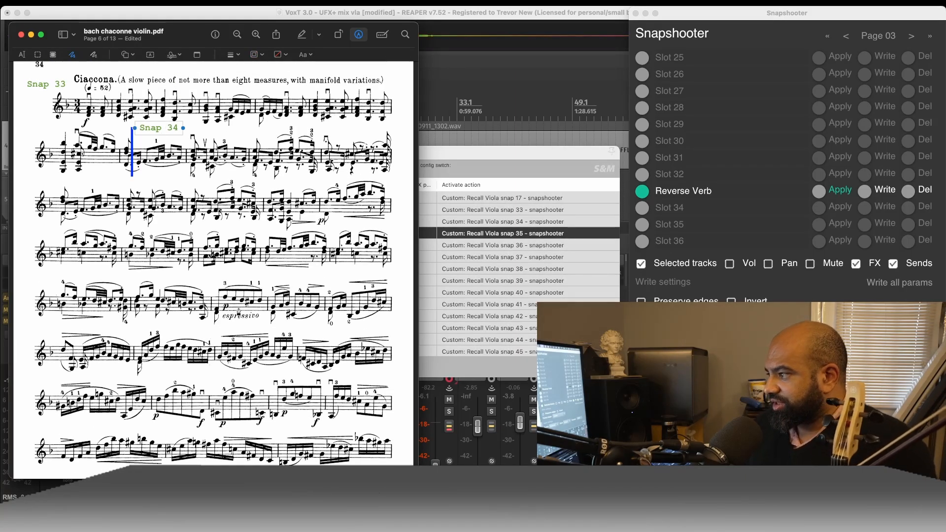
pyautogui.scroll(-8, 214, 267)
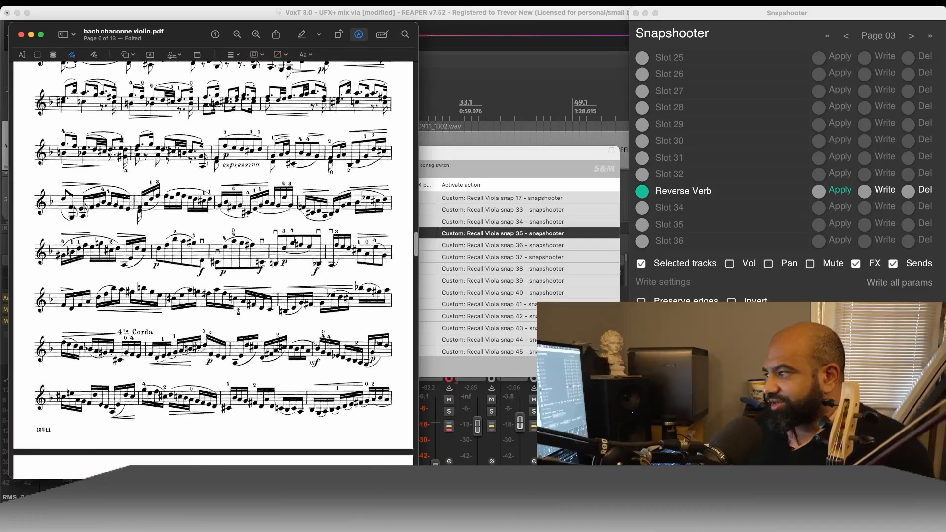
pyautogui.scroll(-15, 213, 266)
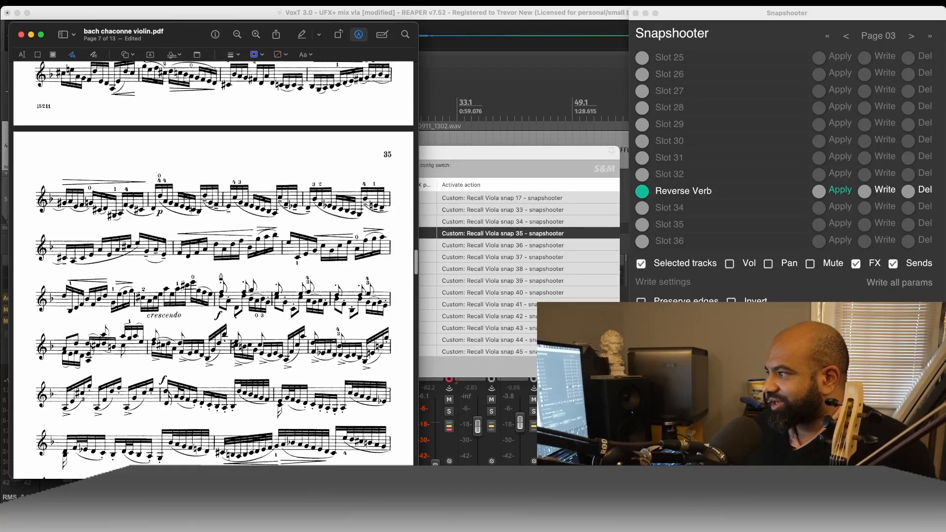
pyautogui.press('super+v')
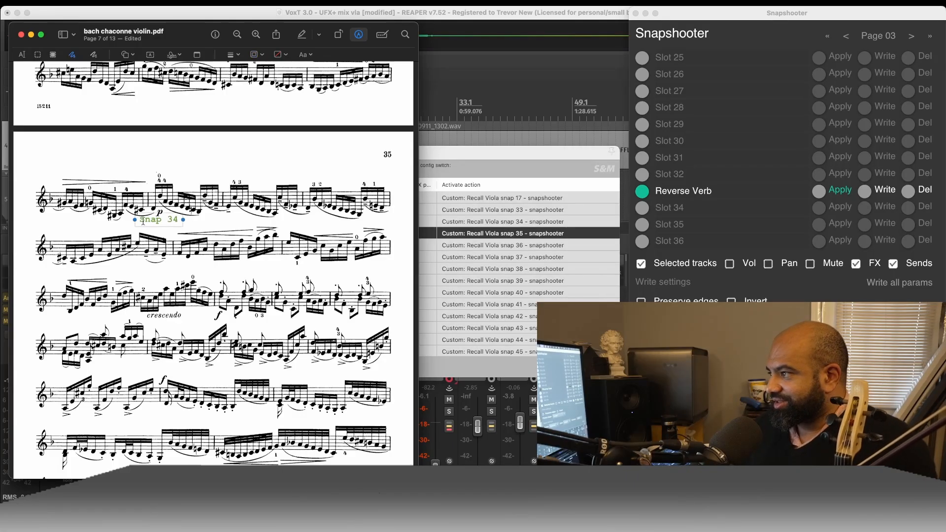
pyautogui.moveTo(149, 223)
pyautogui.mouseDown()
pyautogui.moveTo(170, 253)
pyautogui.moveTo(229, 275)
pyautogui.mouseUp()
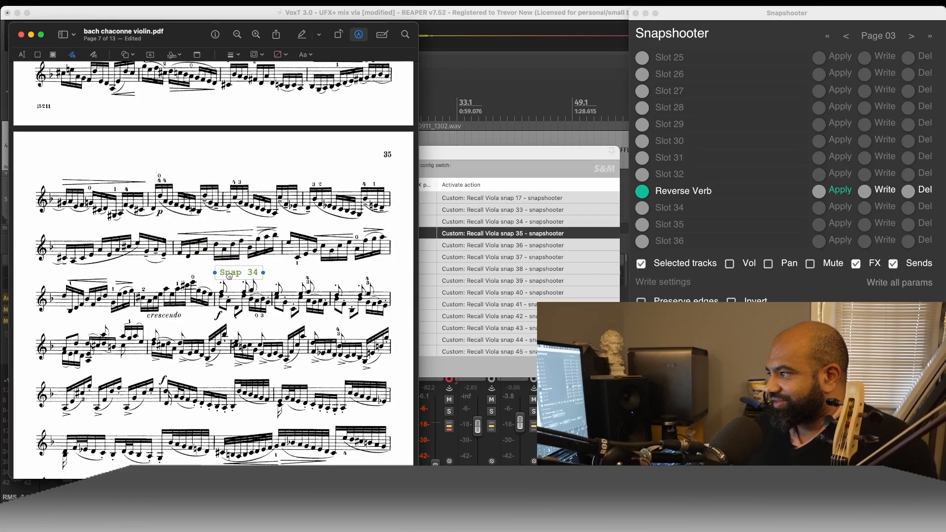
pyautogui.doubleClick(251, 275)
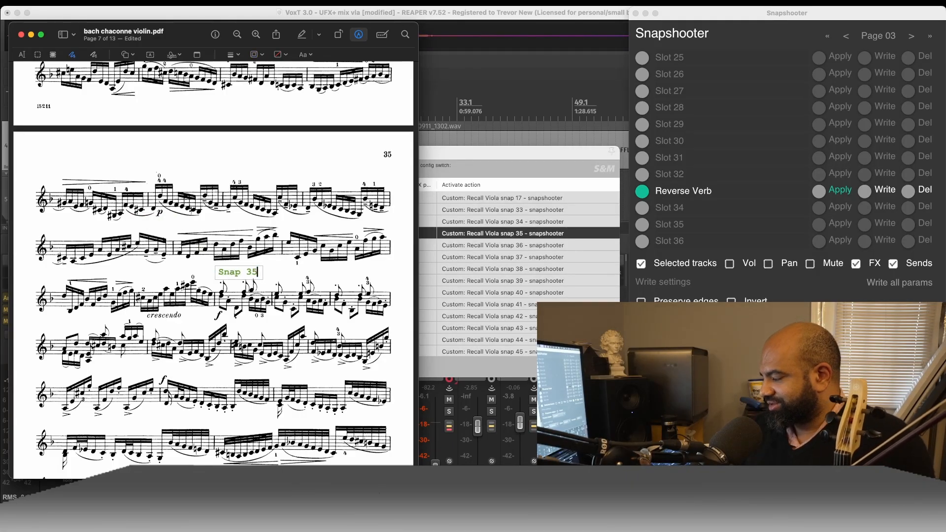
pyautogui.click(302, 309)
# - Paste another Snap 34 label onto page 8 of the score and place it beside the third staff's blue line
pyautogui.scroll(-6, 302, 309)
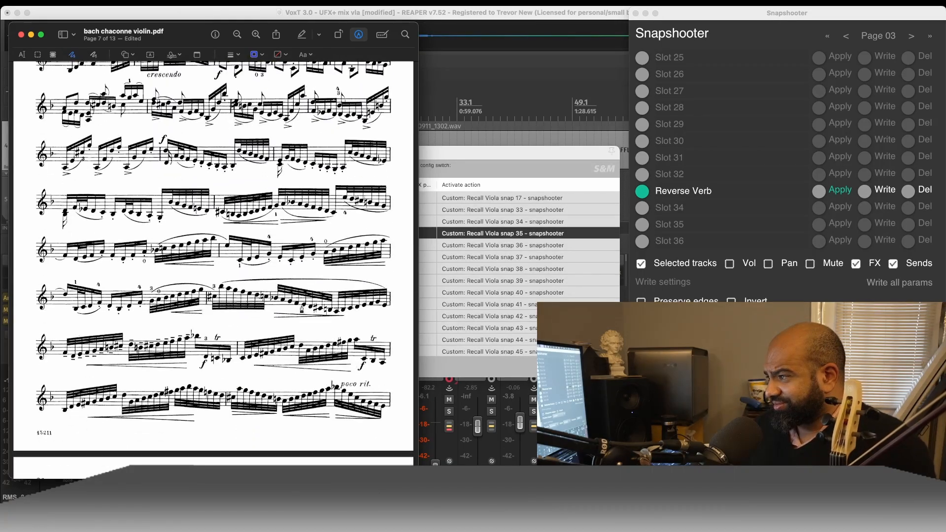
pyautogui.scroll(3, 302, 310)
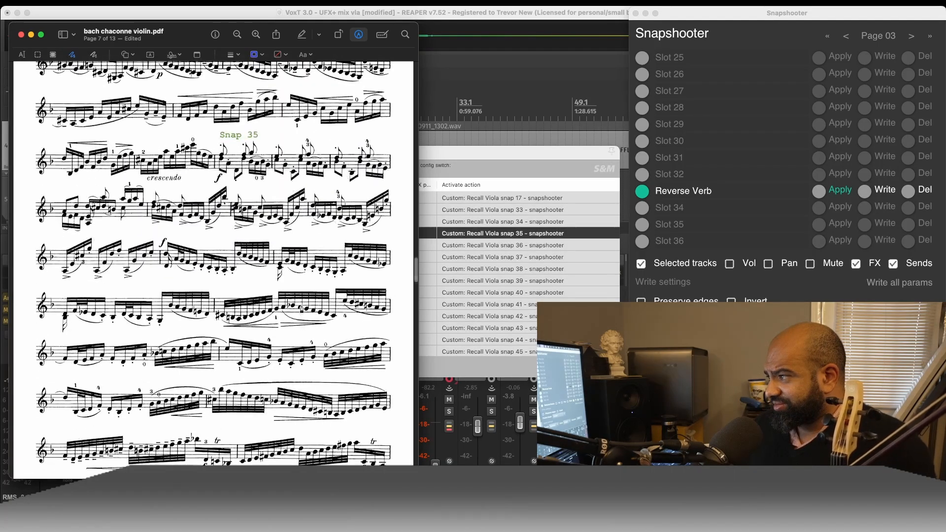
pyautogui.scroll(-2, 302, 310)
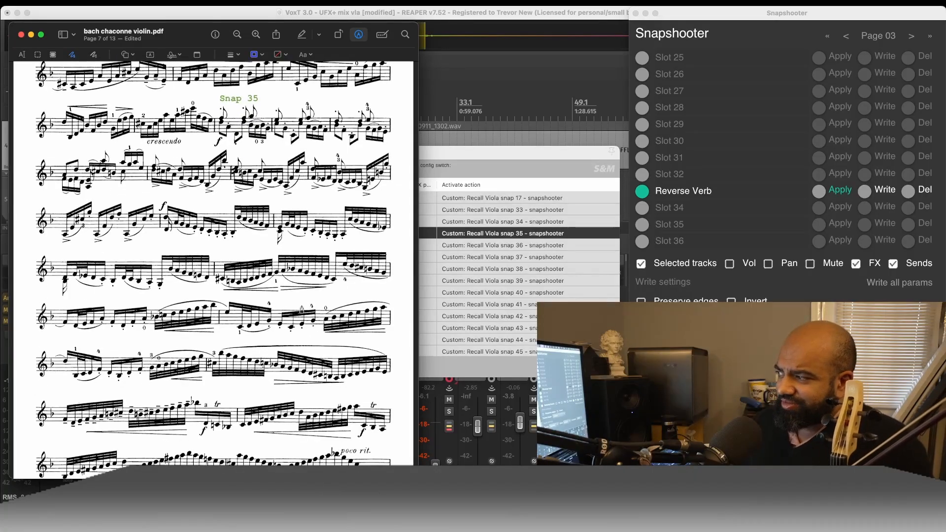
pyautogui.scroll(-3, 302, 309)
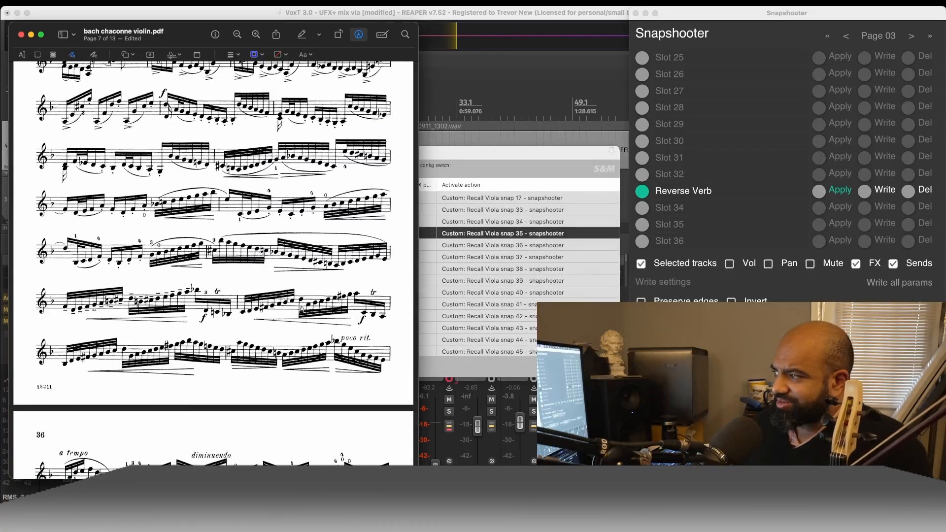
pyautogui.scroll(-4, 301, 309)
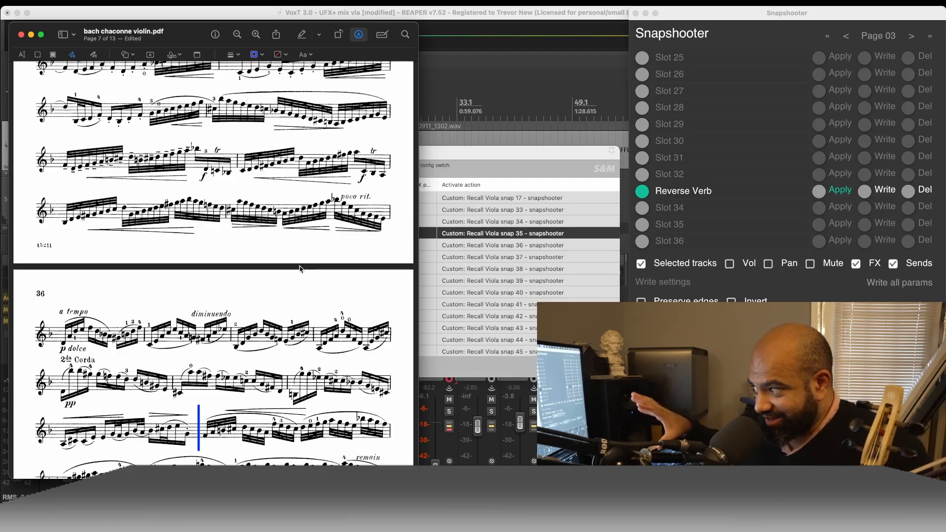
pyautogui.scroll(-5, 300, 269)
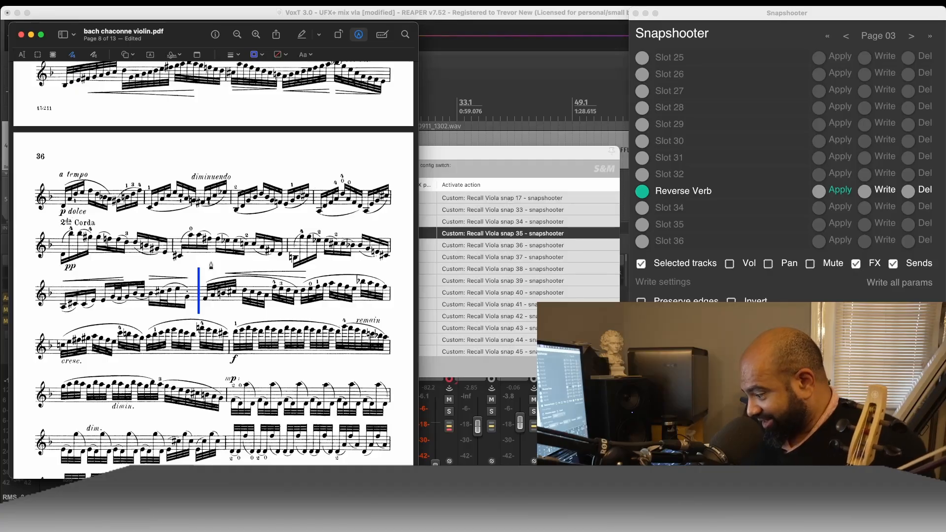
pyautogui.write('Snap 34')
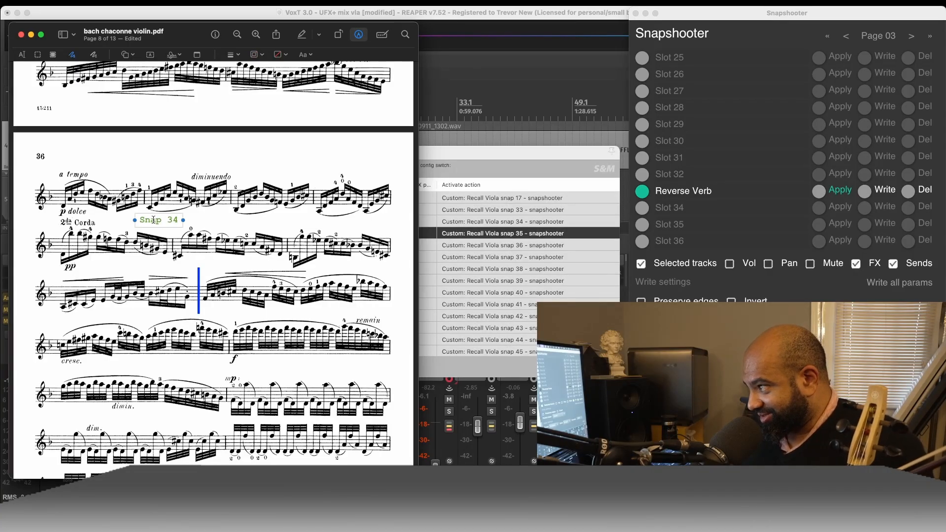
pyautogui.moveTo(153, 220); pyautogui.dragTo(222, 263)
# - Review the snapshot cues on pages 6 to 8 and nudge the page 8 Snap 34 label closer to its blue line
pyautogui.scroll(6, 243, 171)
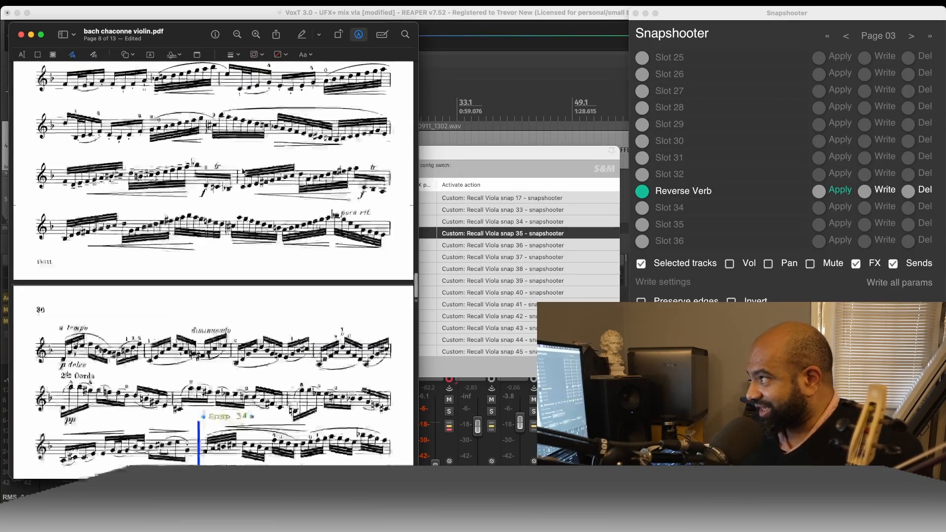
pyautogui.scroll(15, 242, 171)
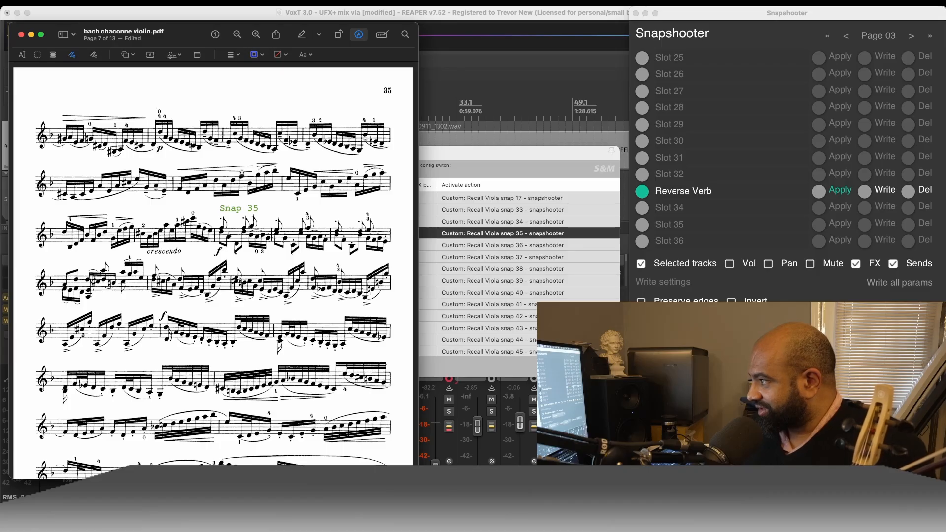
pyautogui.scroll(10, 248, 207)
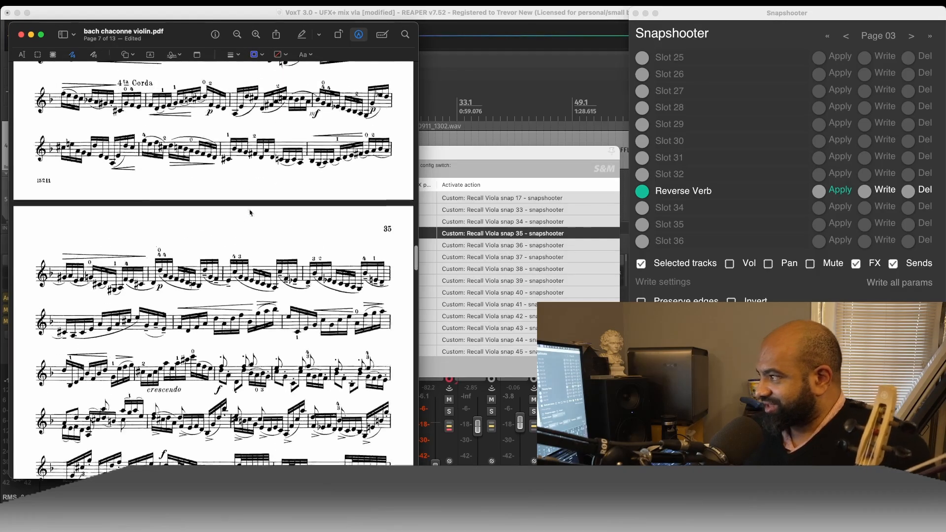
pyautogui.scroll(2, 249, 214)
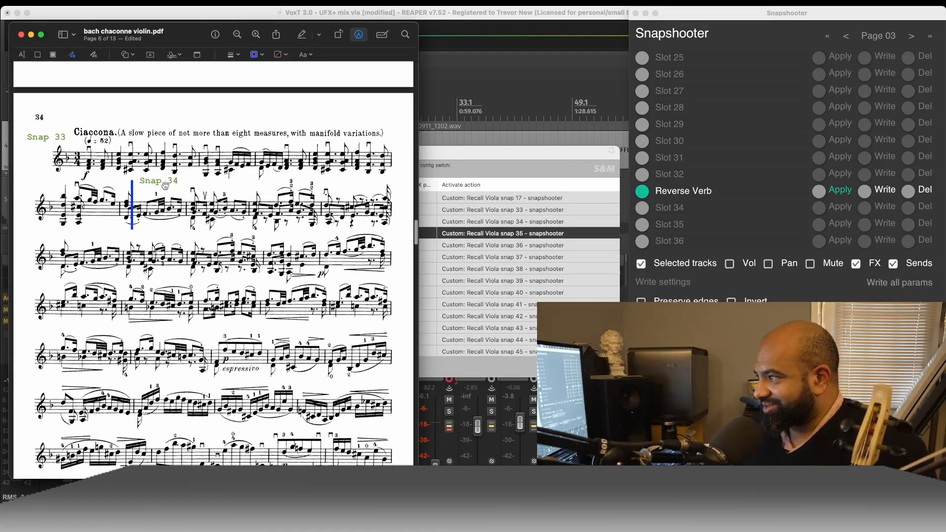
pyautogui.scroll(-20, 203, 306)
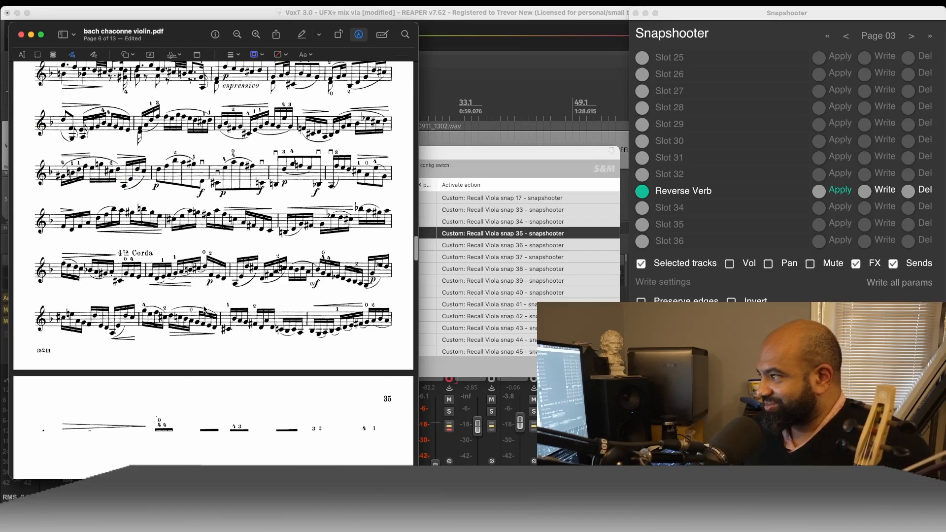
pyautogui.scroll(2, 243, 186)
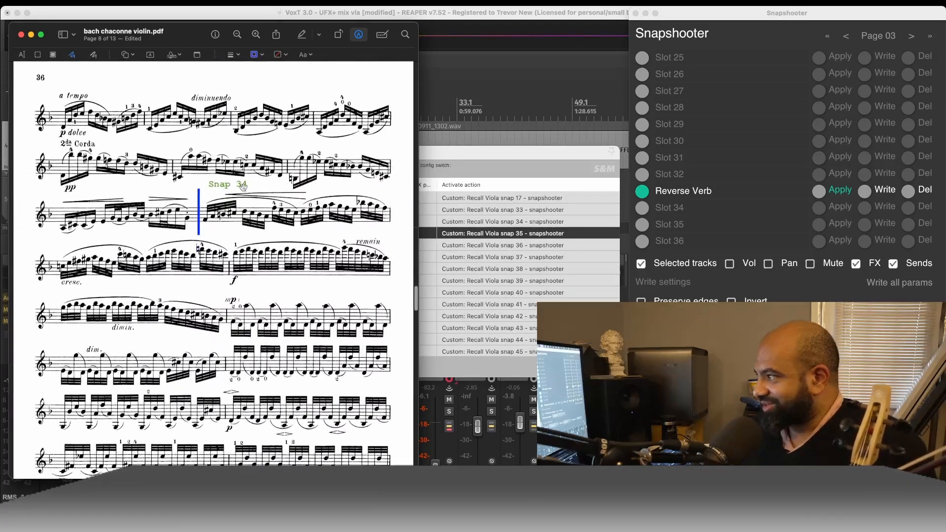
pyautogui.moveTo(225, 185); pyautogui.dragTo(222, 187)
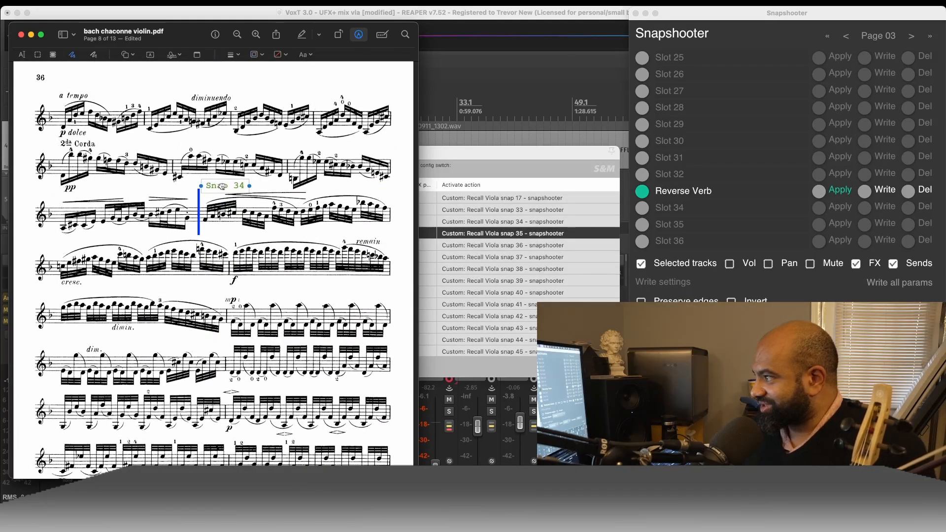
# - Select controller value 4 in Live Configs and move its window up over the REAPER timeline, clear of the mixer channels
pyautogui.click(564, 246)
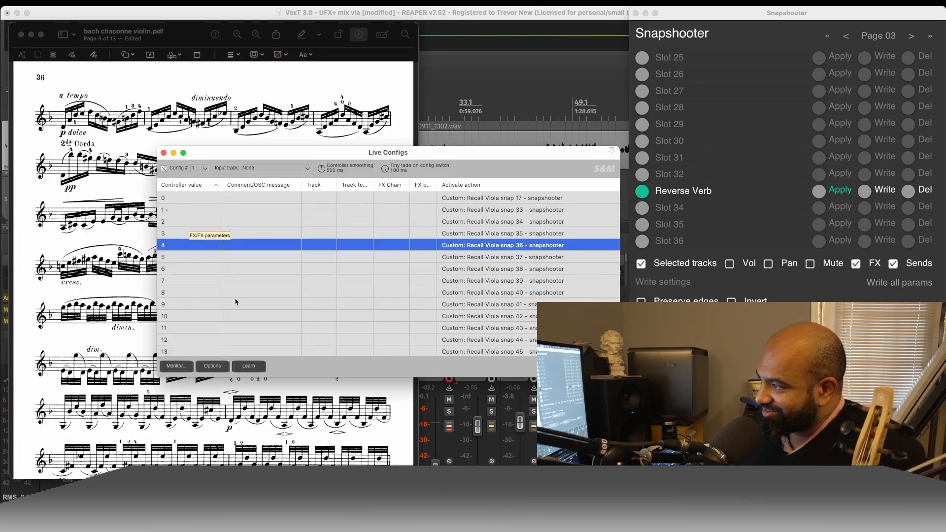
pyautogui.click(214, 89)
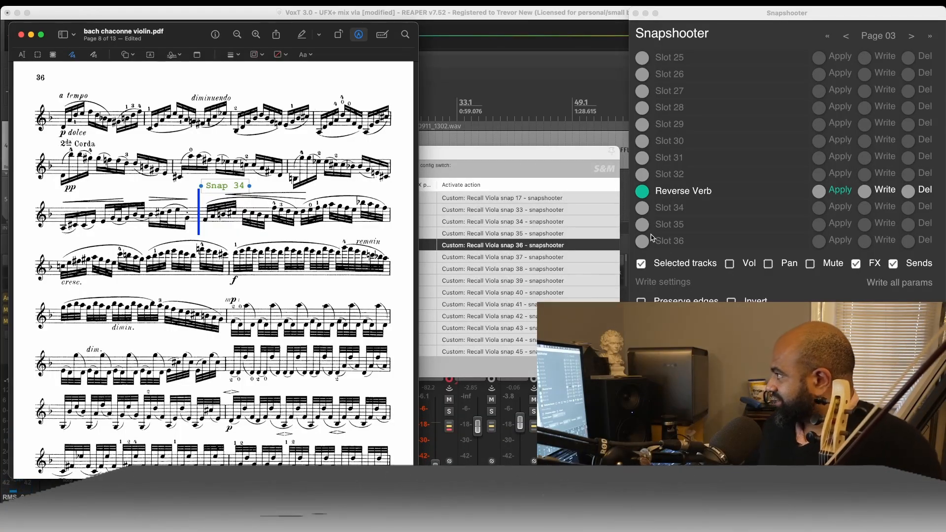
pyautogui.click(522, 17)
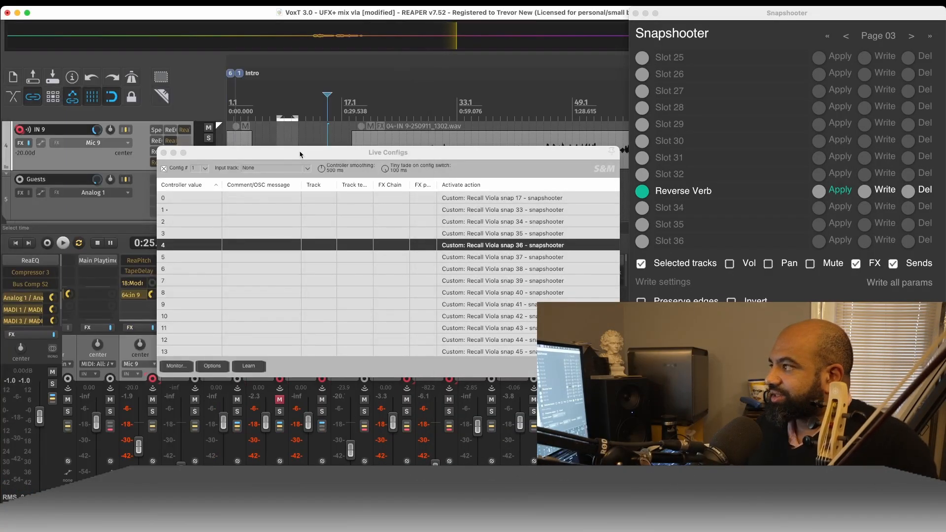
pyautogui.moveTo(299, 152); pyautogui.dragTo(239, 63)
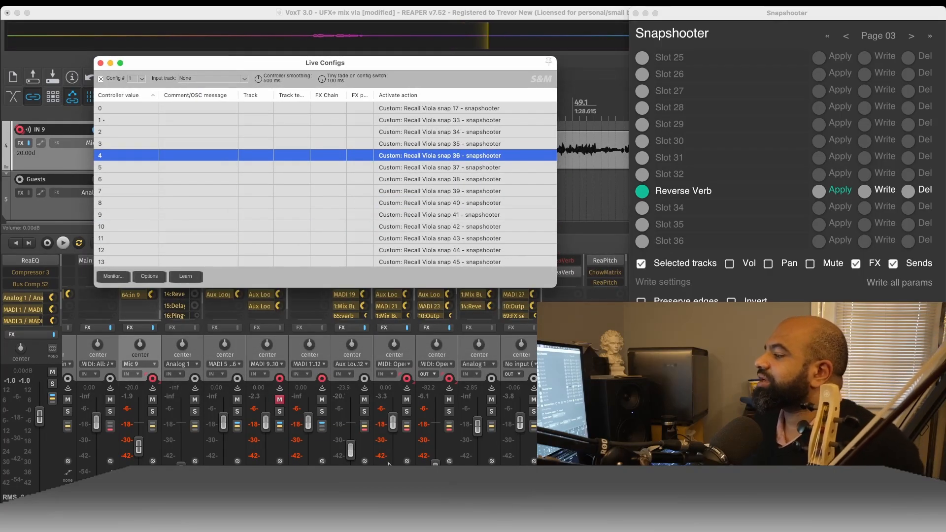
# - Select the Mic 9 and Output channels together in the mixer and save their snapshot to Snapshooter slot 34
pyautogui.click(394, 489)
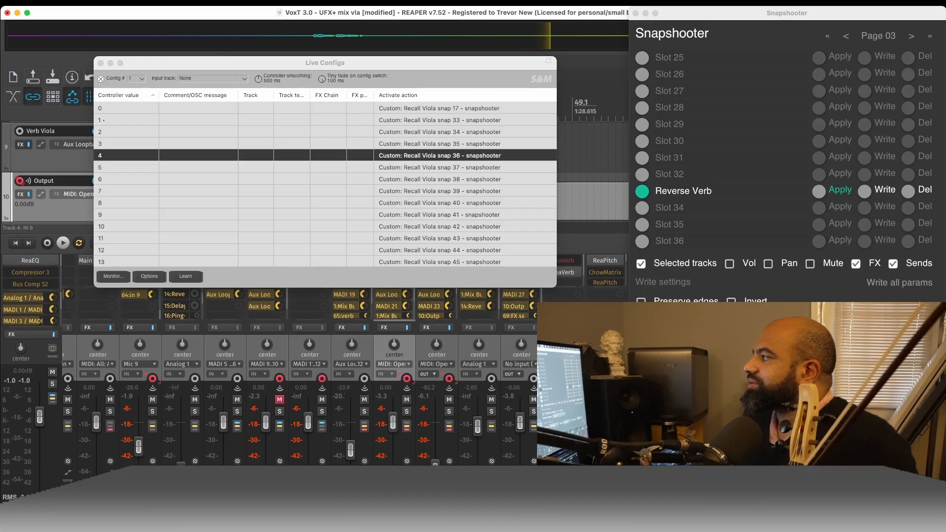
pyautogui.keyDown('shift'); pyautogui.click(140, 489); pyautogui.keyUp('shift')
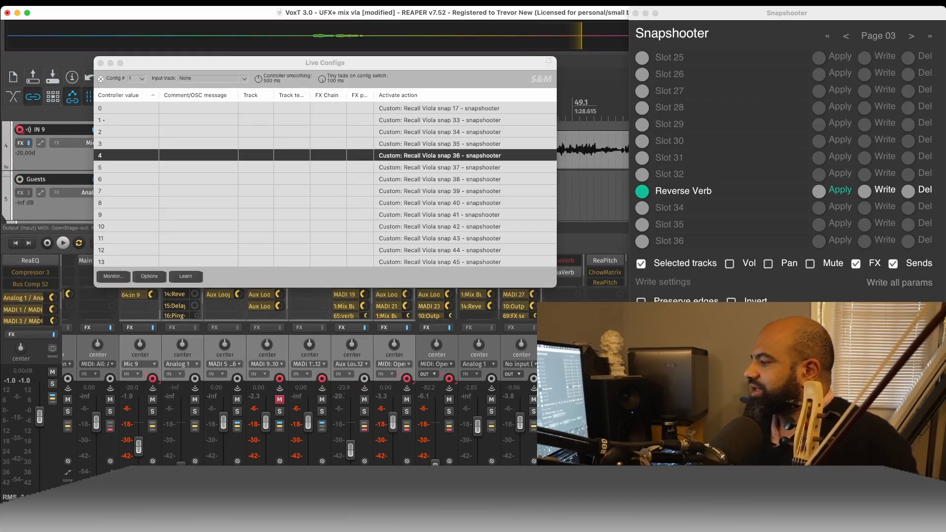
pyautogui.click(140, 356)
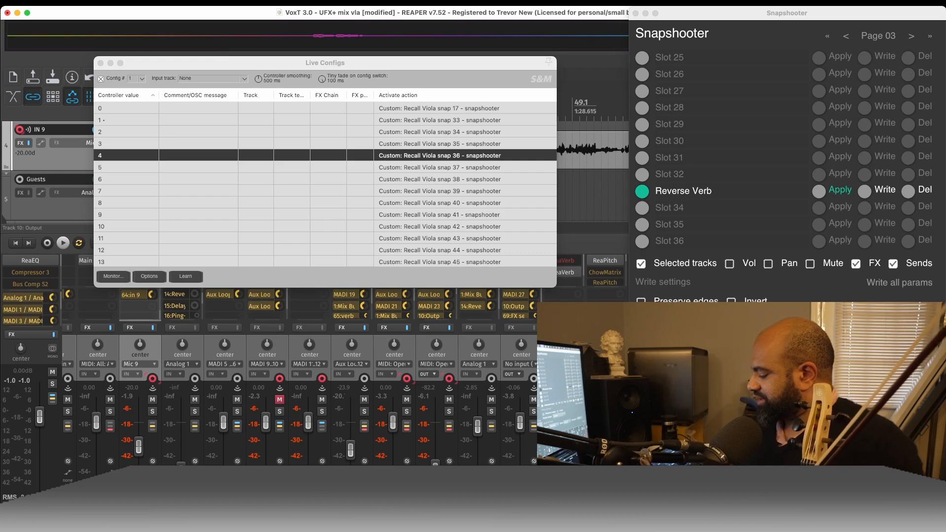
pyautogui.keyDown('super'); pyautogui.click(394, 356); pyautogui.keyUp('super')
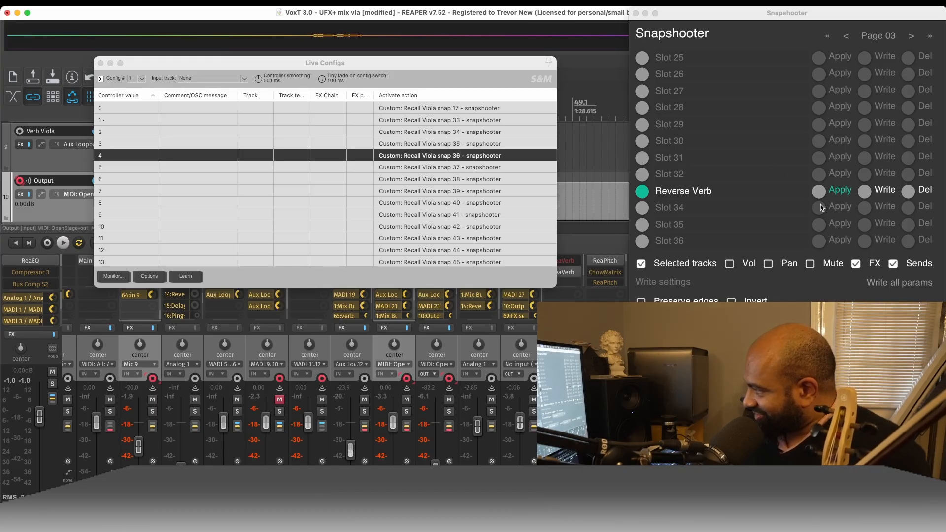
pyautogui.click(642, 208)
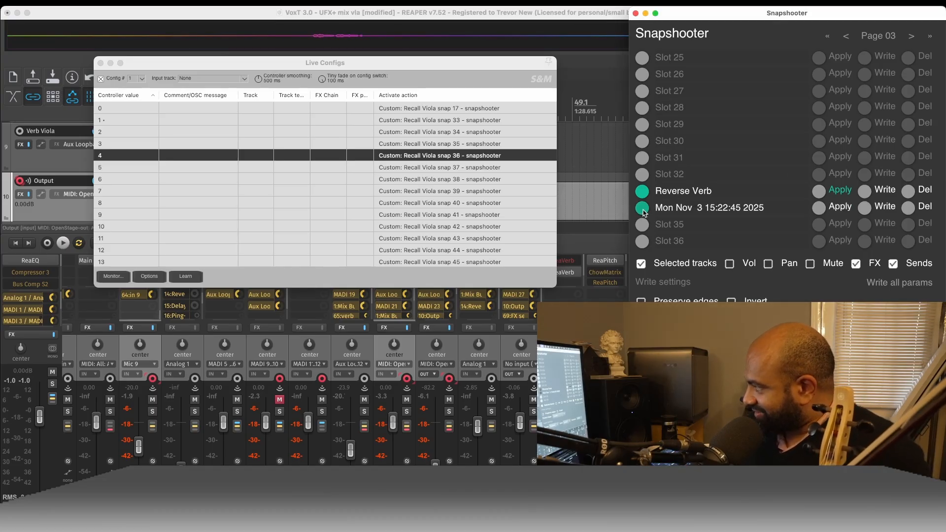
# - Rename the new slot 34 snapshot as "the Storm"
pyautogui.tripleClick(668, 208)
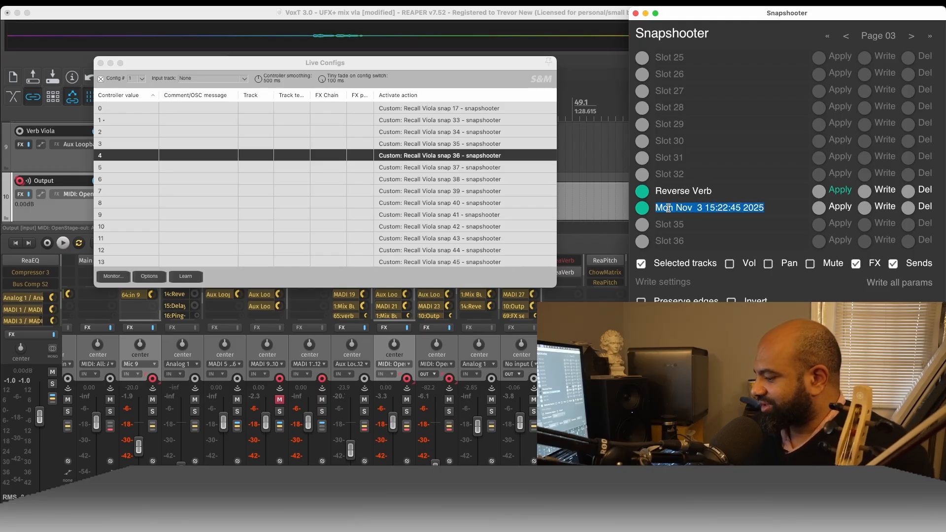
pyautogui.write('Stor')
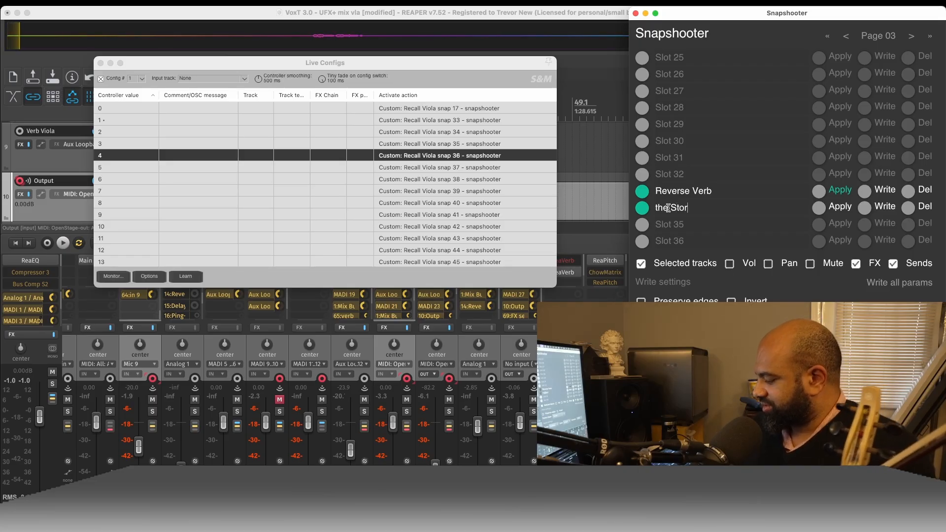
pyautogui.write('m')
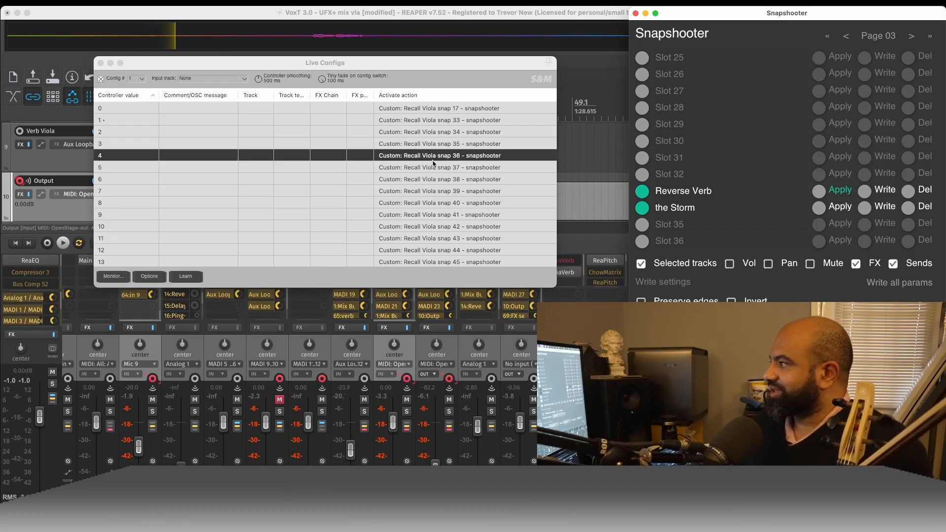
# - Open the custom action "Recall Viola snap 36 - snapshooter" for editing from REAPER's action list
pyautogui.click(508, 63)
pyautogui.click(518, 15)
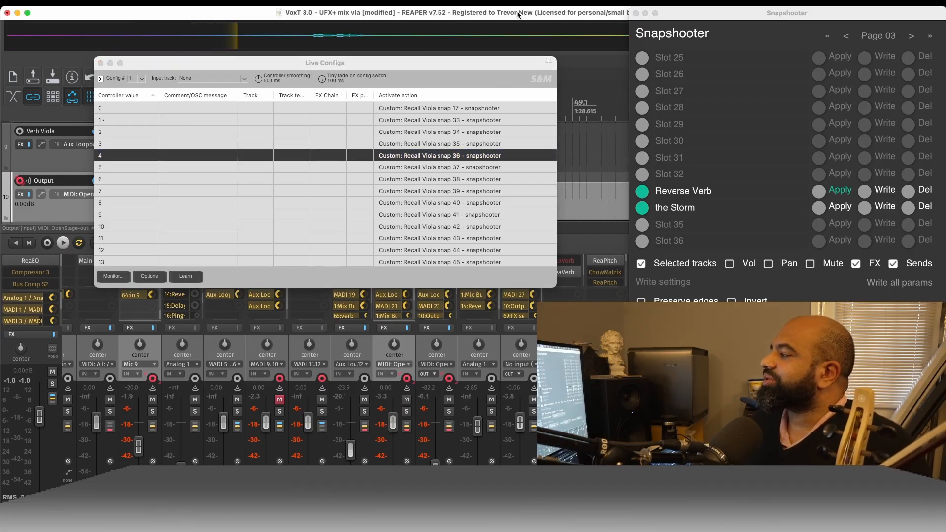
pyautogui.hotkey('shift', '/')
pyautogui.moveTo(201, 78); pyautogui.dragTo(349, 73)
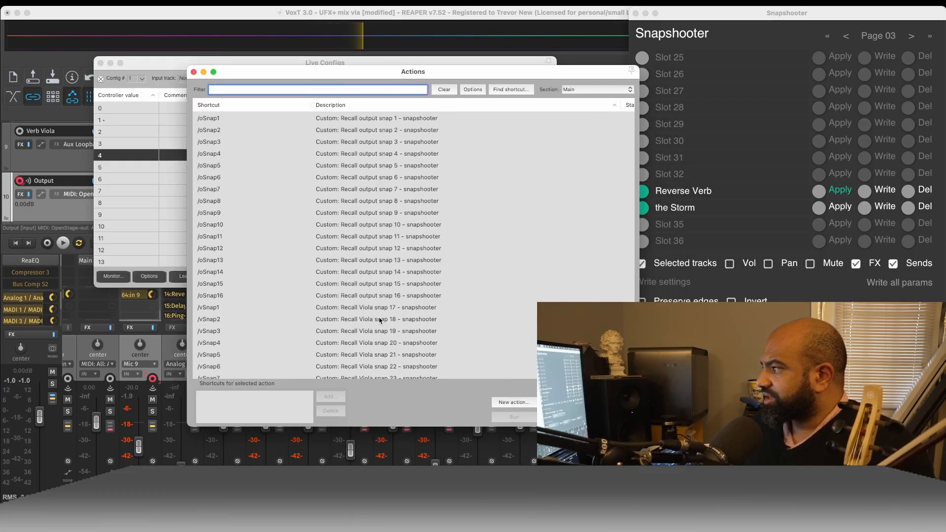
pyautogui.scroll(-10, 375, 281)
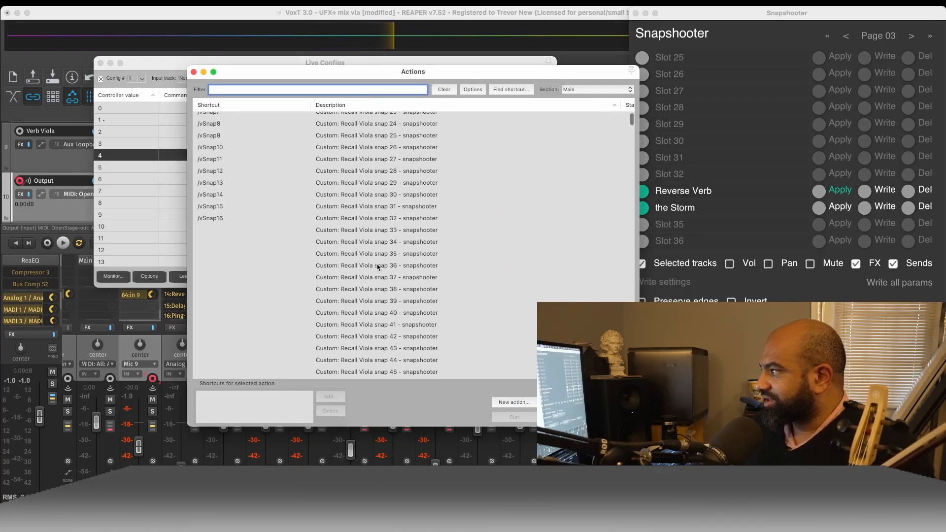
pyautogui.click(377, 267)
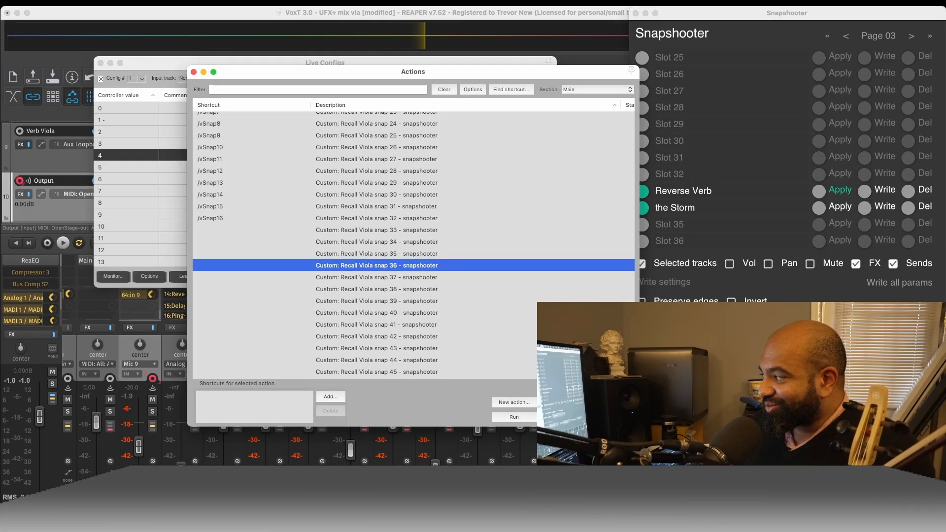
pyautogui.doubleClick(377, 266)
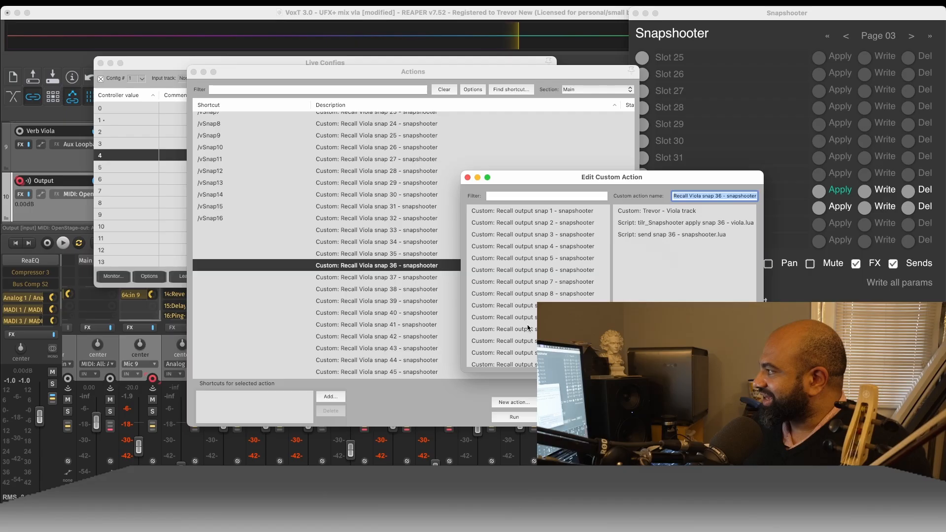
# - Insert the Output track custom action after the Viola track action in Recall Viola snap 36, save it and close the action list
pyautogui.click(520, 197)
pyautogui.write('trec')
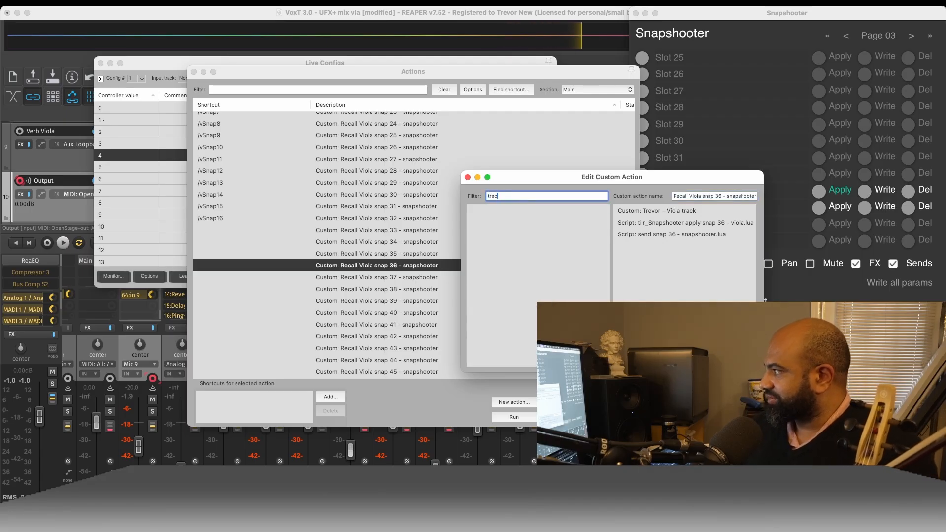
pyautogui.press('BackSpace')
pyautogui.write('vor')
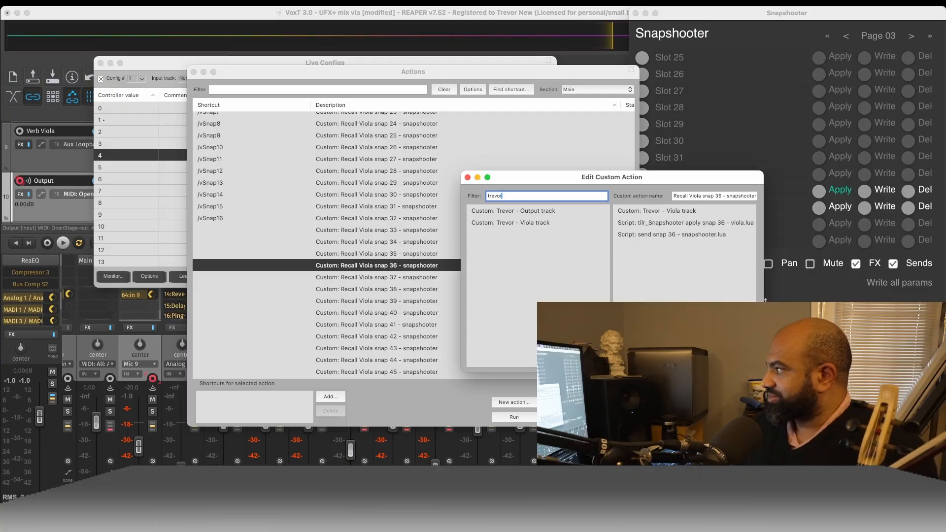
pyautogui.moveTo(515, 211); pyautogui.dragTo(684, 232)
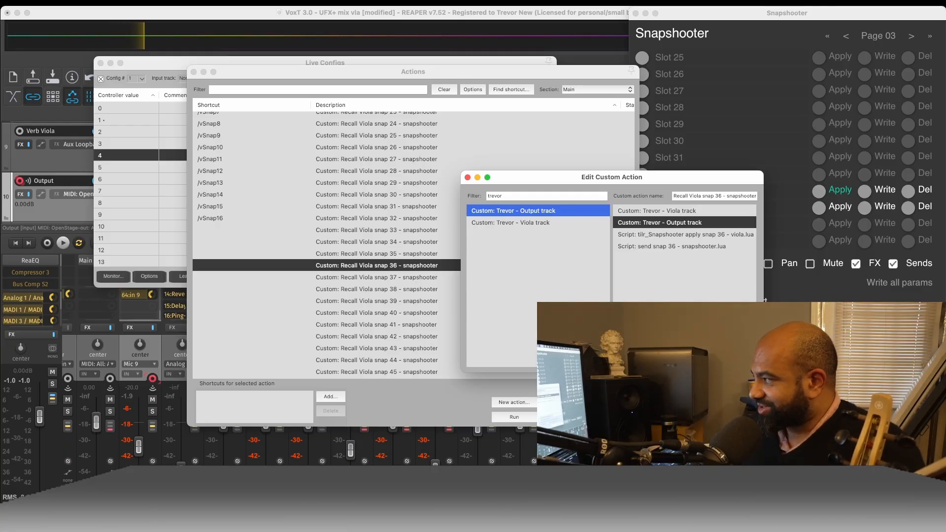
pyautogui.click(737, 362)
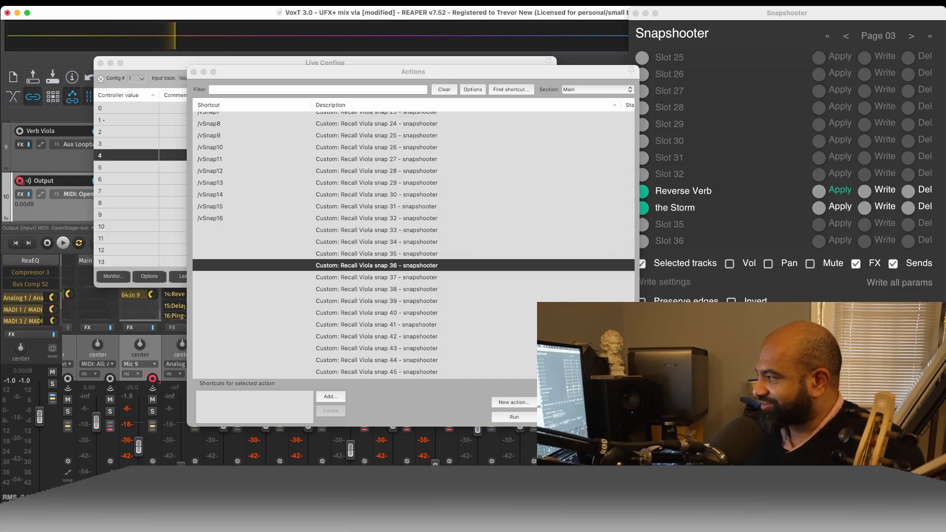
pyautogui.click(612, 417)
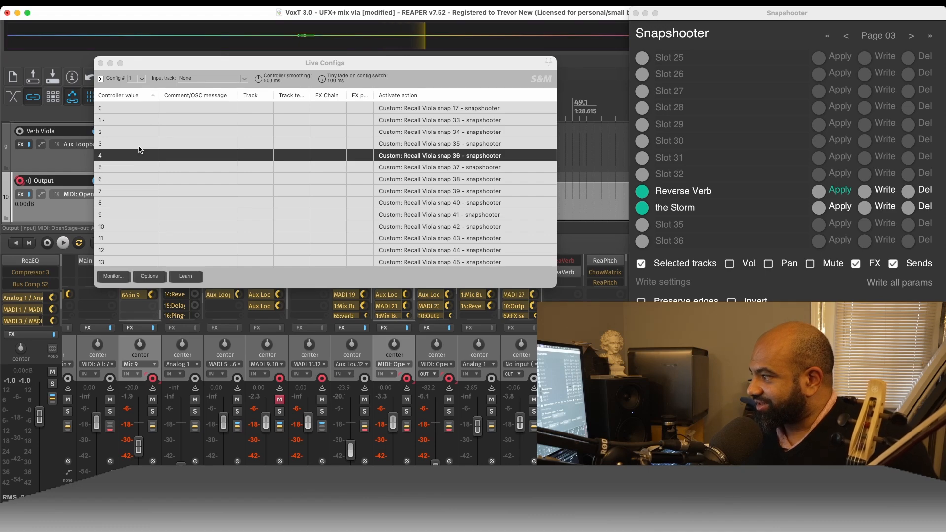
# - Find the custom action "Recall Viola snap 34 - snapshooter" in the action list and open it for editing
pyautogui.hotkey('shift', '/')
pyautogui.scroll(-10, 391, 294)
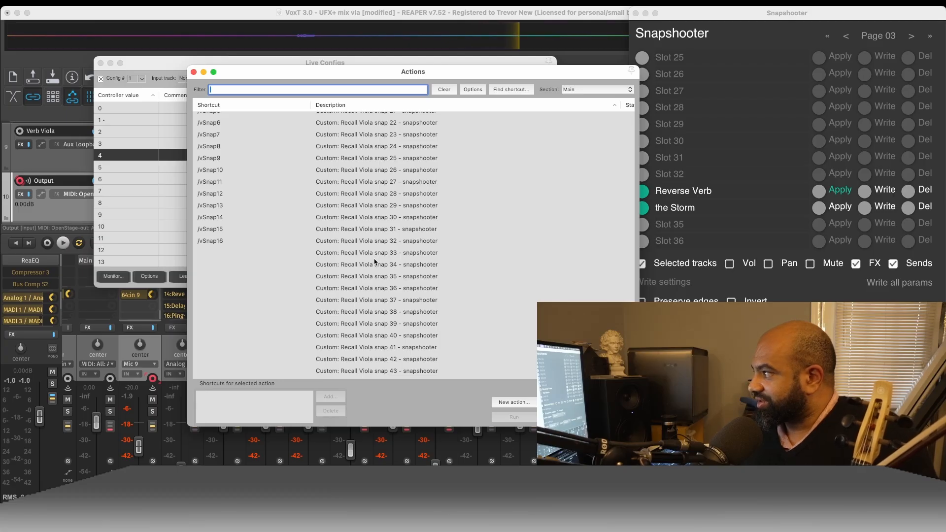
pyautogui.click(374, 265)
pyautogui.doubleClick(374, 265)
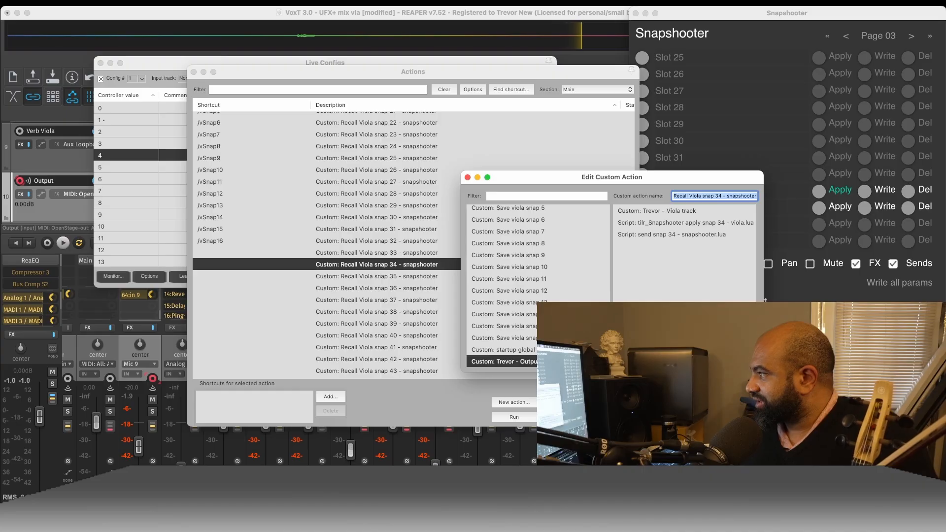
# - Remove the Output track action from the Recall Viola snap 36 custom action and save it
pyautogui.click(408, 287)
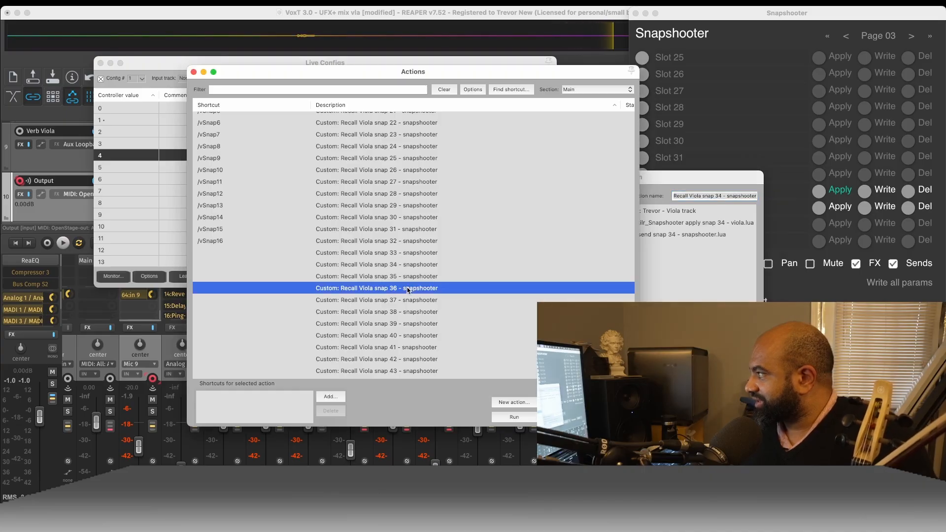
pyautogui.click(563, 402)
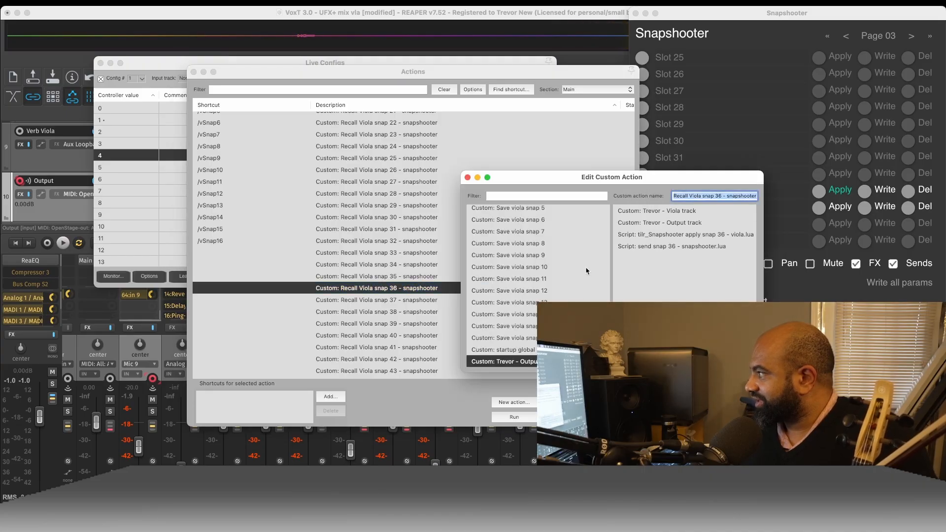
pyautogui.click(665, 224)
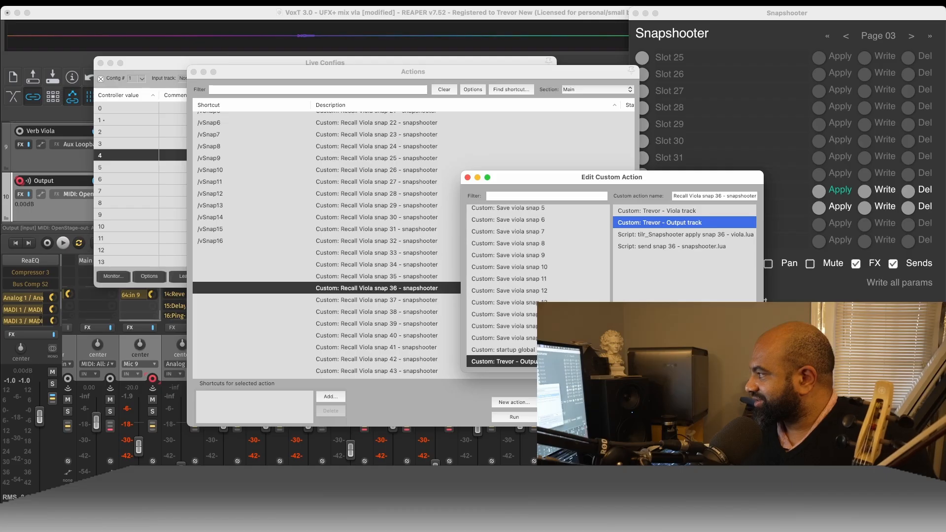
pyautogui.press('Delete')
pyautogui.click(700, 363)
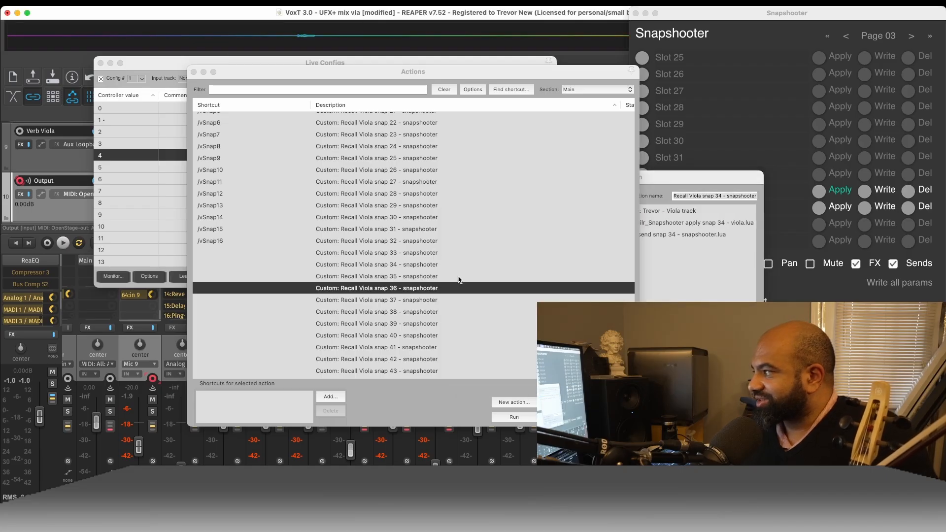
# - Insert the Output track custom action after the Viola track action in Recall Viola snap 34 and save it
pyautogui.click(700, 363)
pyautogui.scroll(-4, 522, 351)
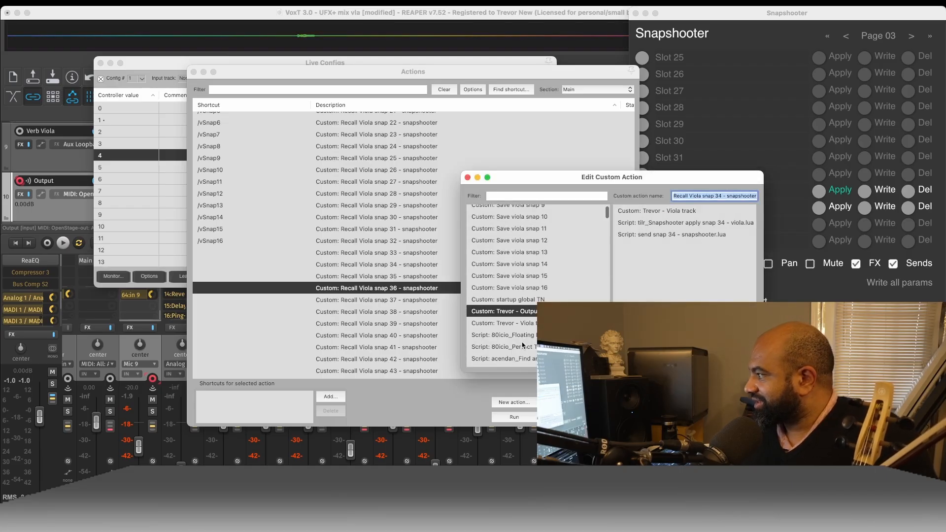
pyautogui.moveTo(523, 317); pyautogui.dragTo(677, 234)
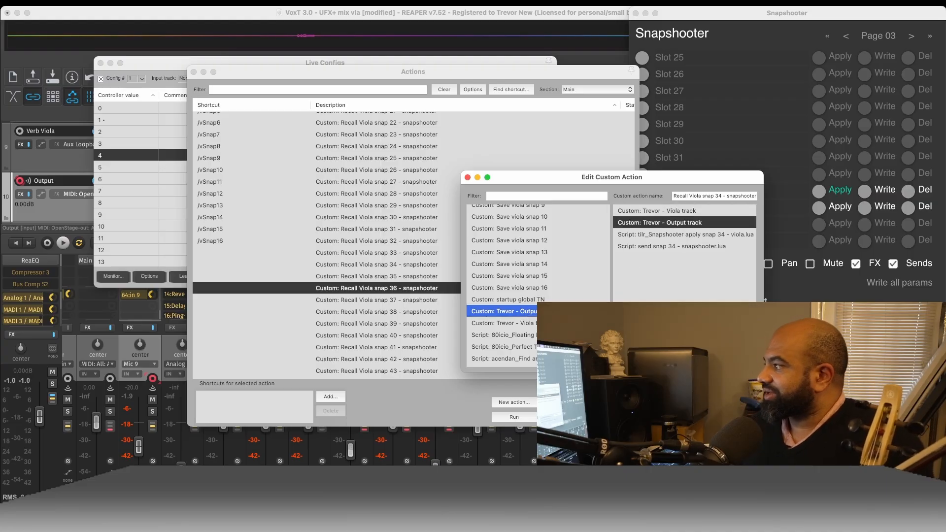
pyautogui.click(706, 360)
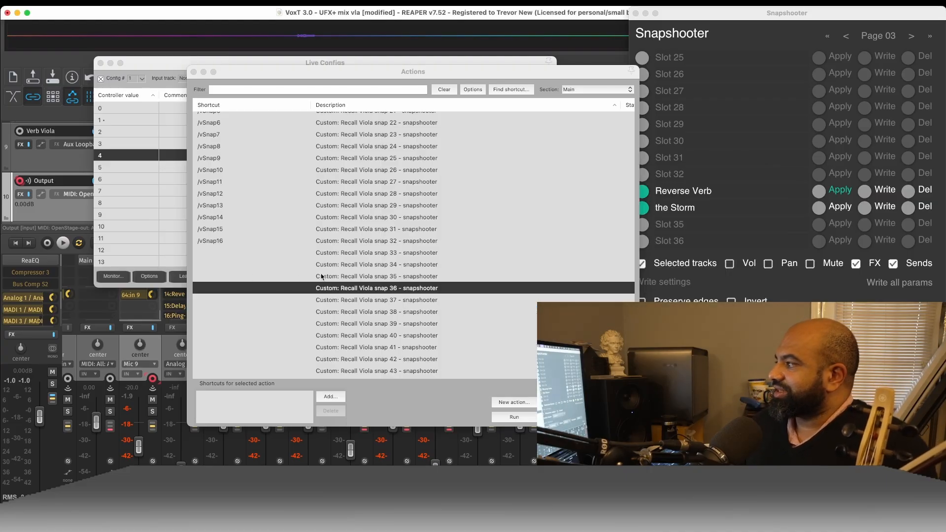
# - Reopen the Recall Viola snap 34 custom action to check its action order, then close it and the action list
pyautogui.click(353, 265)
pyautogui.doubleClick(352, 266)
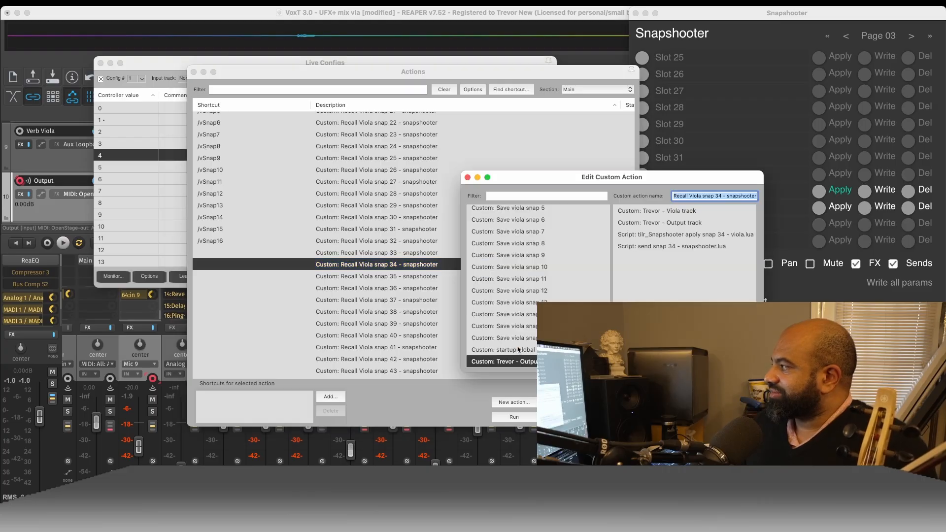
pyautogui.click(705, 360)
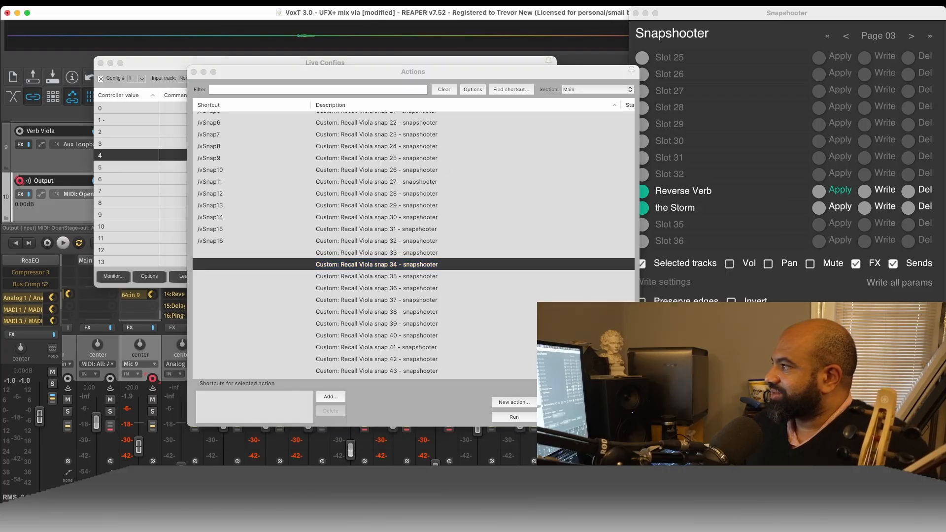
pyautogui.click(195, 72)
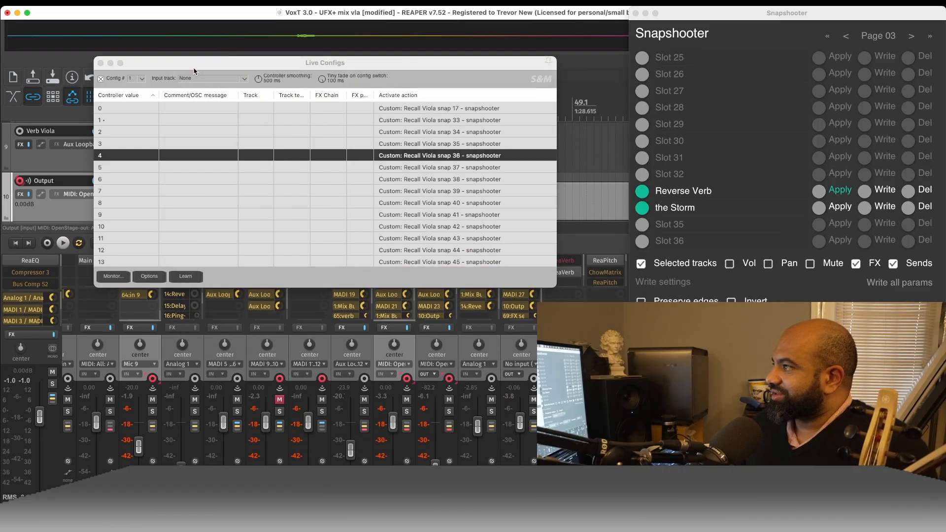
# - Select controller value 3 in Live Configs and insert the Output track action after the Viola track action in custom action Recall Viola snap 35
pyautogui.click(417, 132)
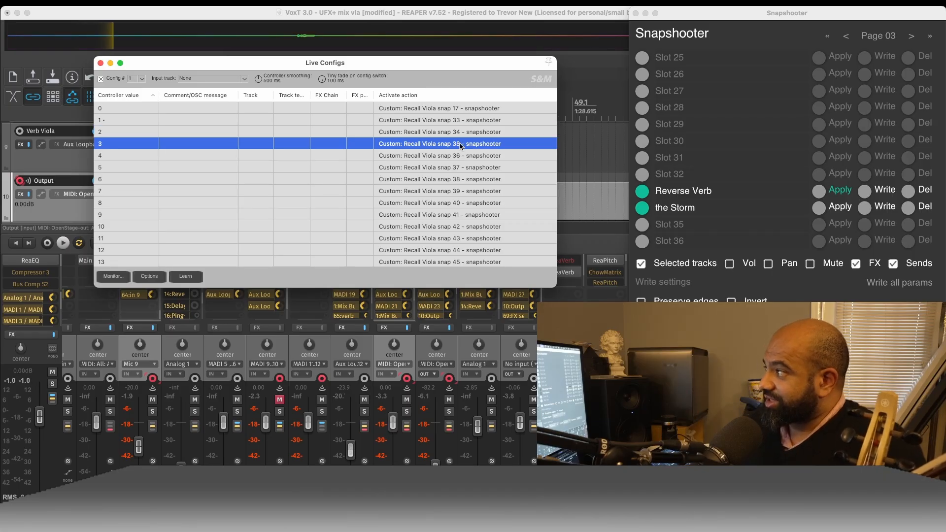
pyautogui.click(461, 145)
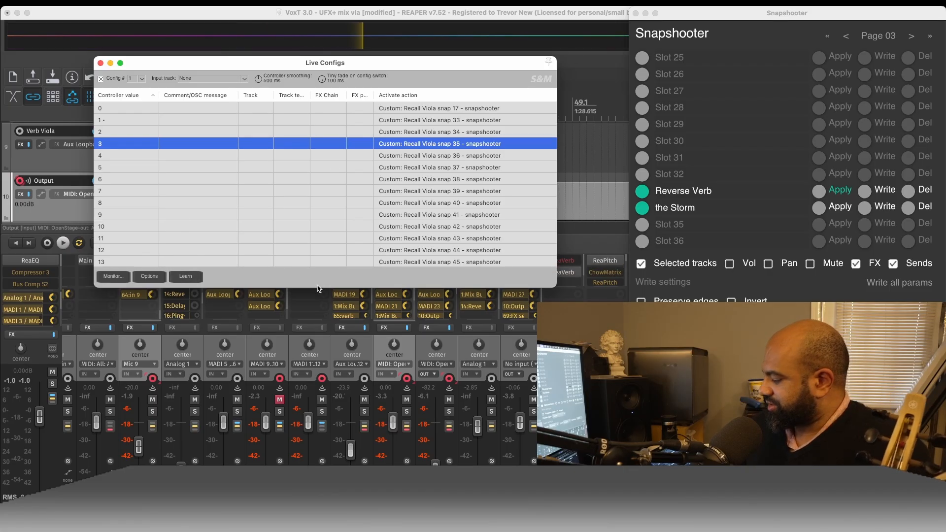
pyautogui.hotkey('shift', '/')
pyautogui.scroll(-10, 416, 315)
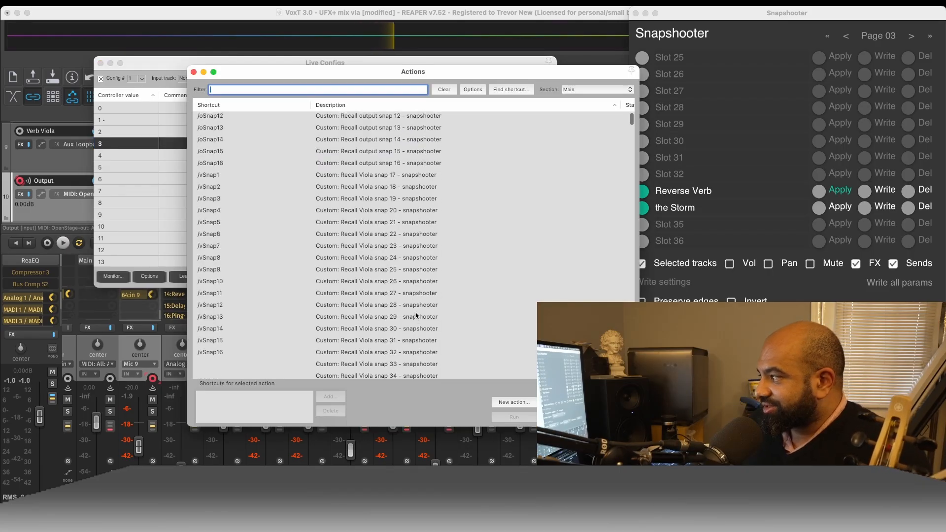
pyautogui.click(386, 194)
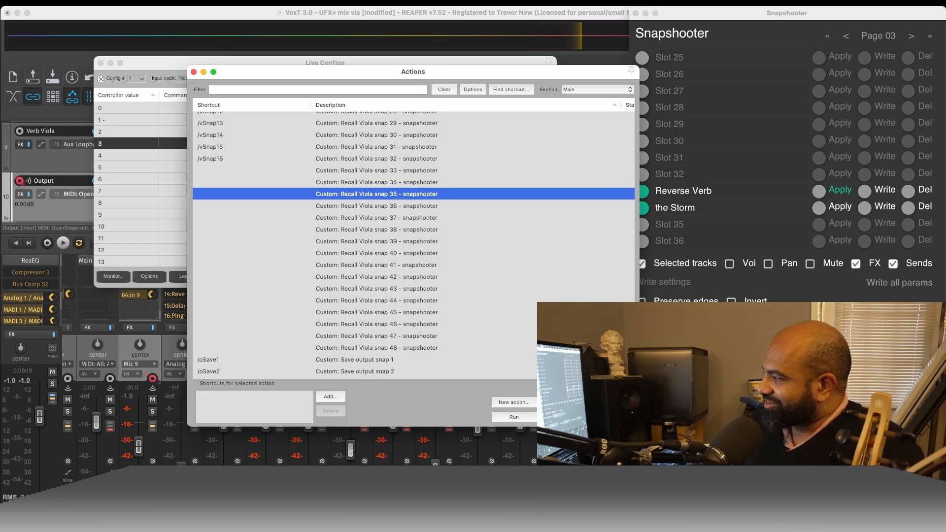
pyautogui.click(562, 402)
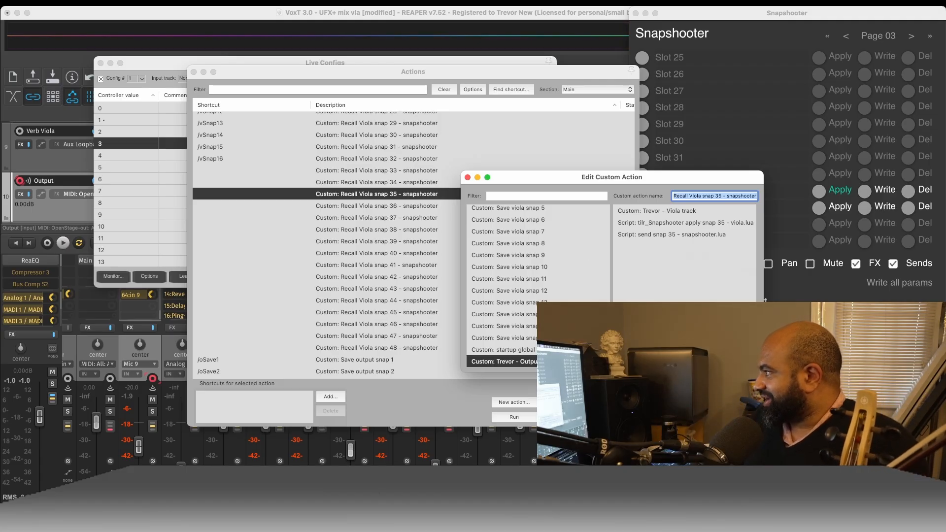
pyautogui.scroll(-3, 545, 331)
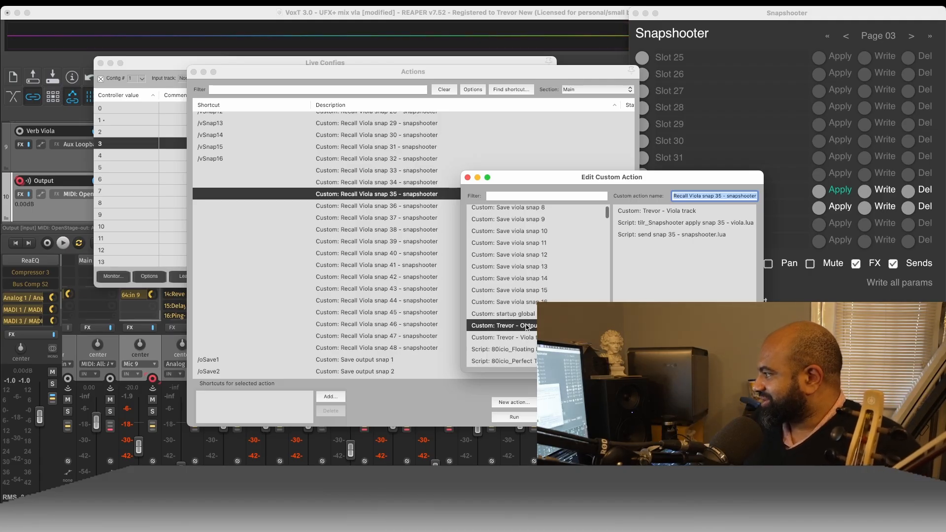
pyautogui.moveTo(526, 326); pyautogui.dragTo(690, 223)
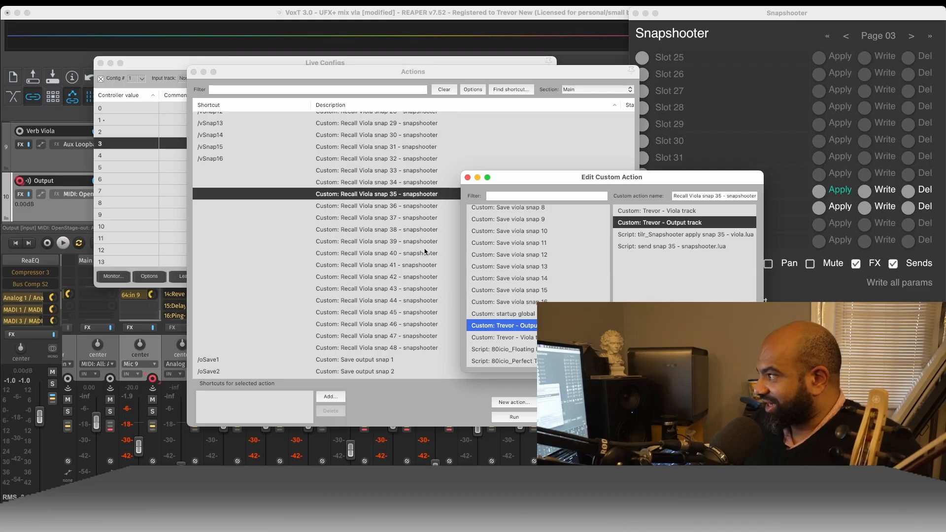
# - Try inserting the Recall output snap 1 custom action before the send snap 35 script in custom action Recall Viola snap 35
pyautogui.scroll(10, 334, 232)
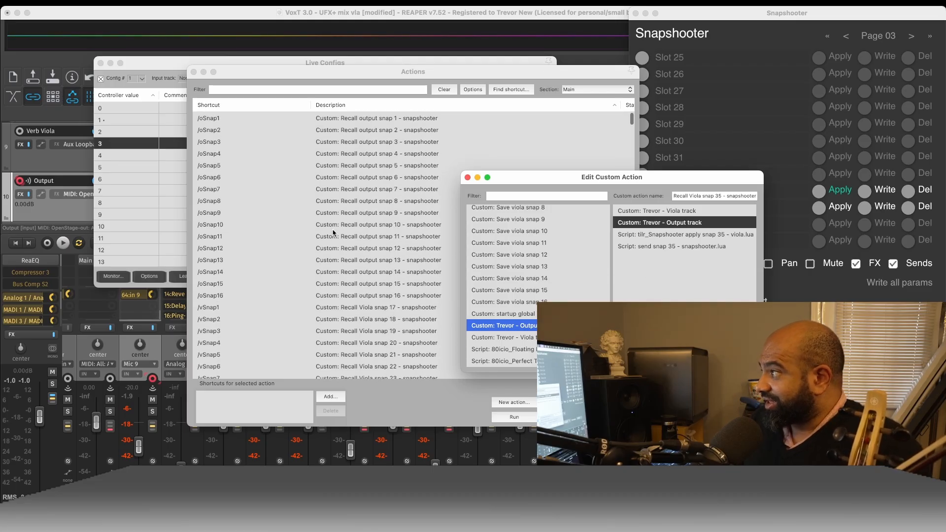
pyautogui.click(371, 119)
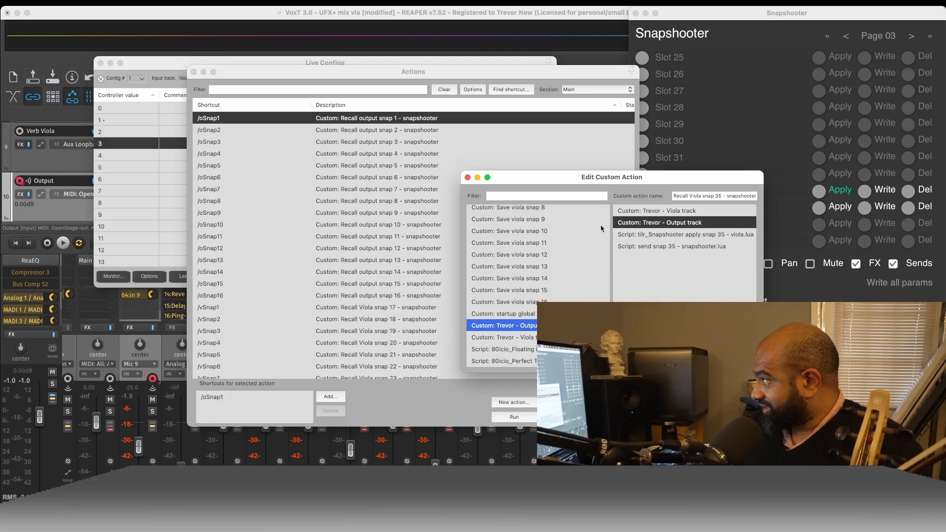
pyautogui.scroll(-5, 516, 310)
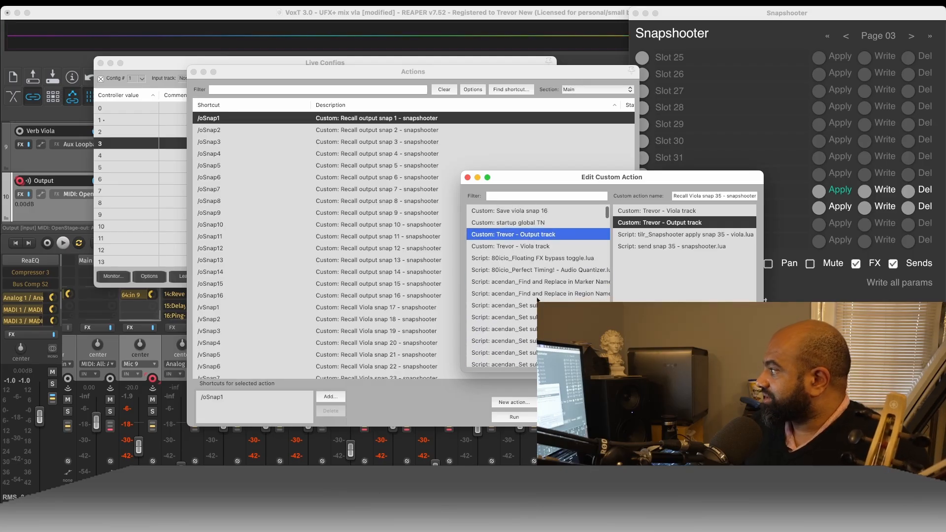
pyautogui.click(525, 195)
pyautogui.write('re')
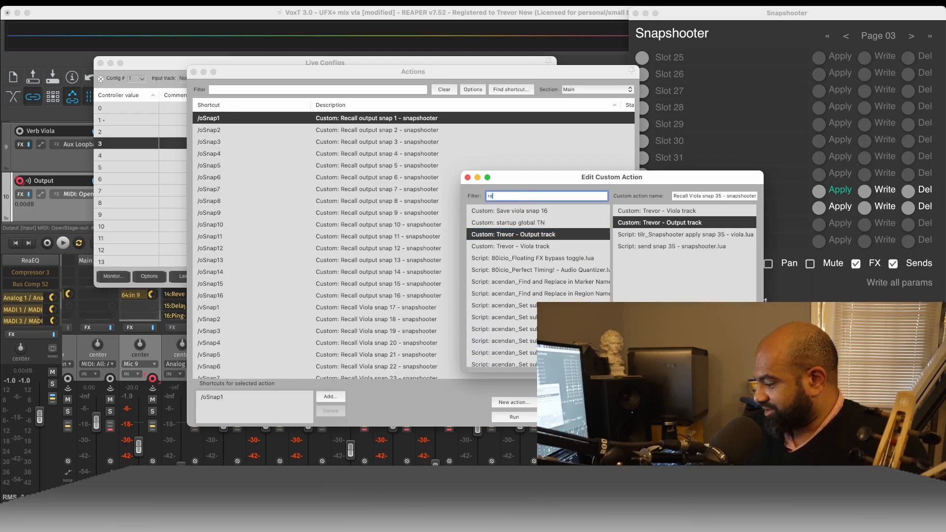
pyautogui.write('call')
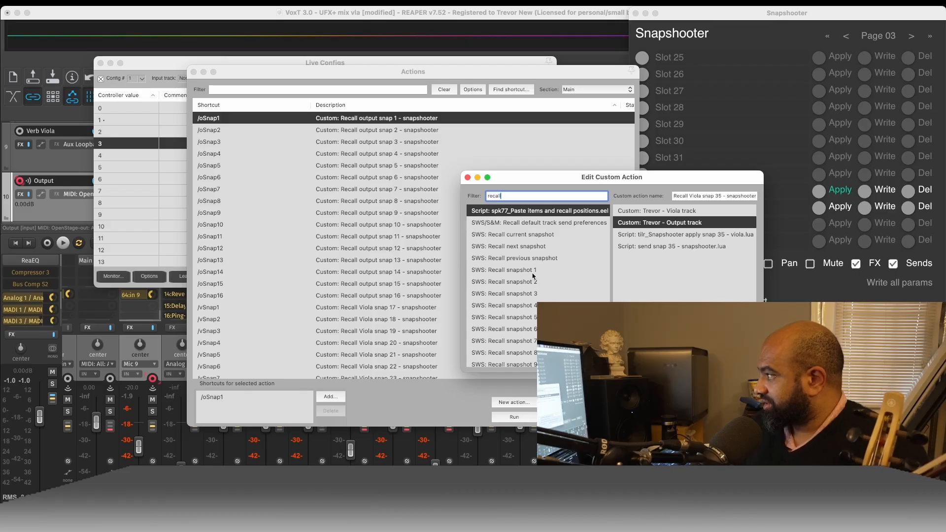
pyautogui.scroll(10, 537, 266)
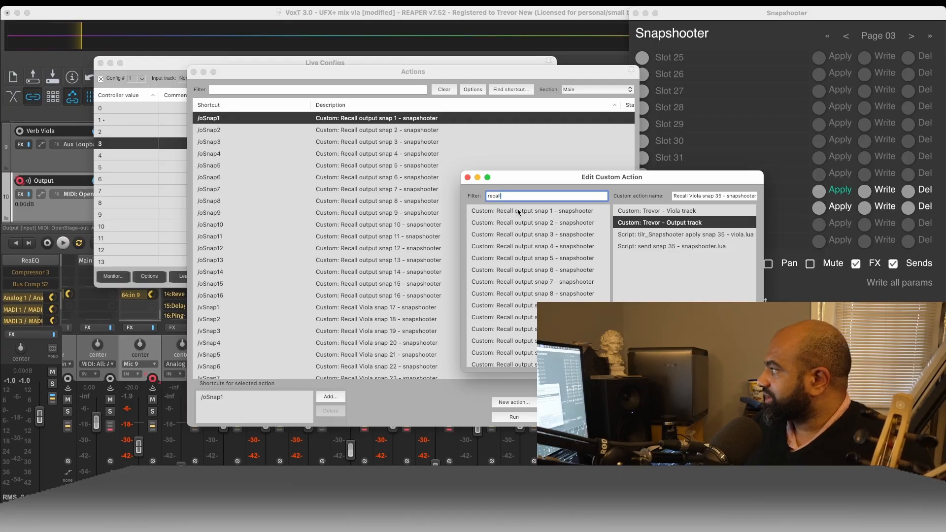
pyautogui.moveTo(518, 212); pyautogui.dragTo(641, 249)
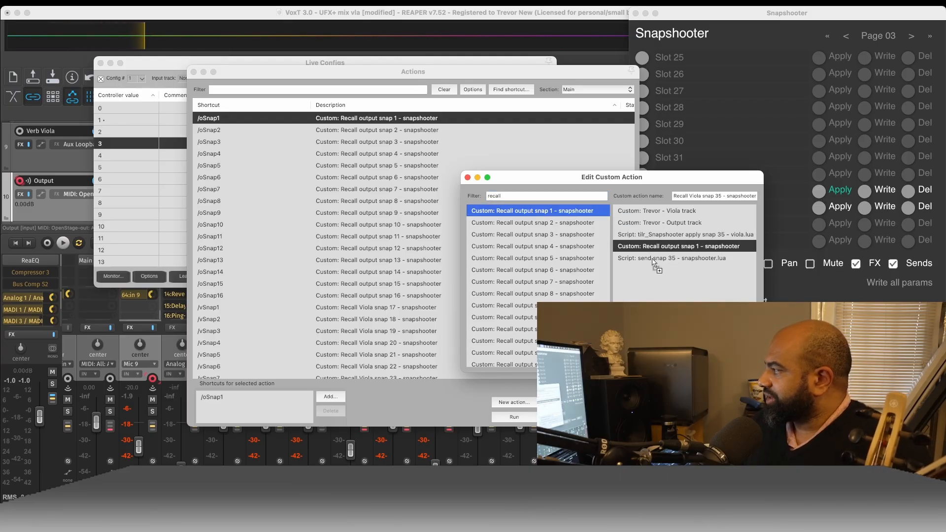
# - Remove the Recall output snap 1 action from the Recall Viola snap 35 custom action
pyautogui.click(700, 259)
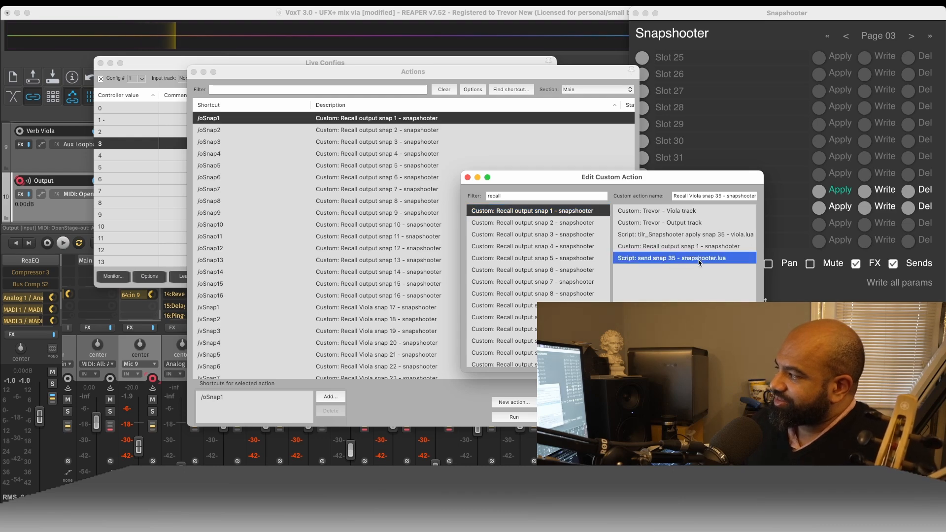
pyautogui.moveTo(684, 178); pyautogui.dragTo(386, 166)
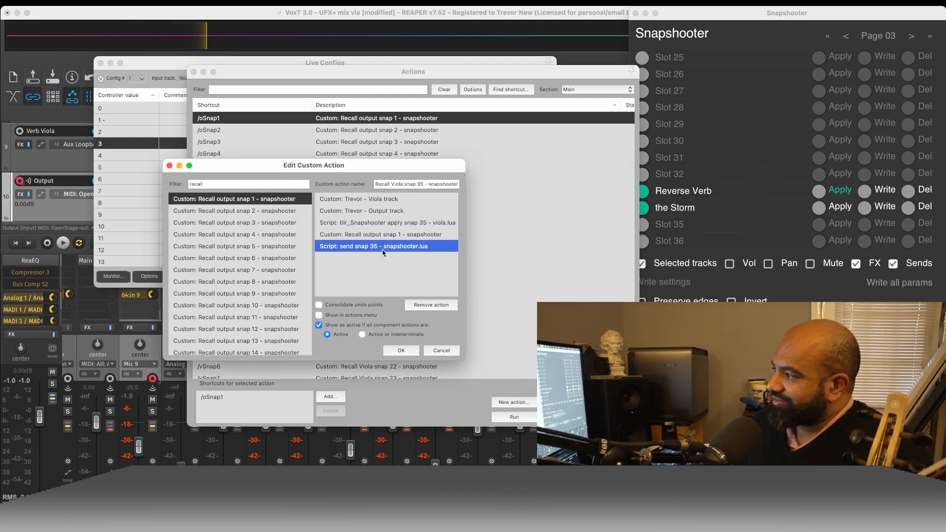
pyautogui.press('Up')
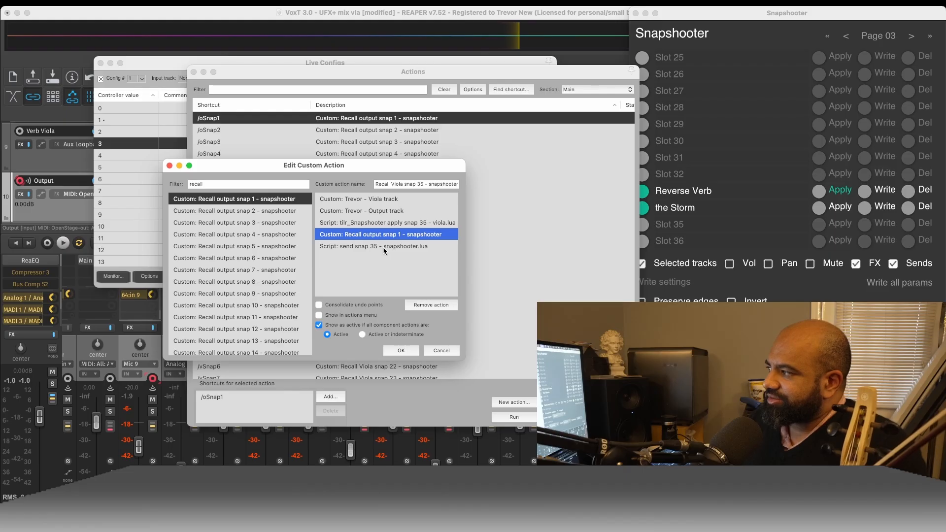
pyautogui.click(430, 305)
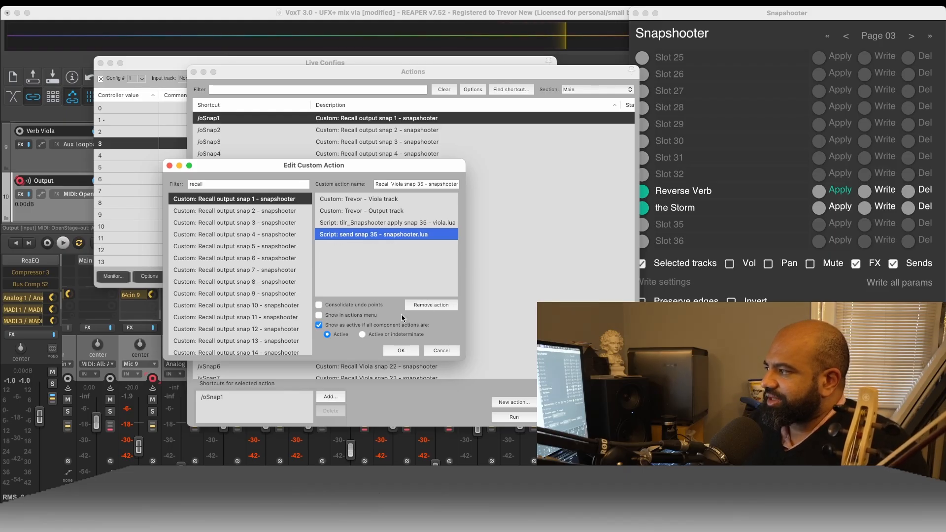
# - Find "apply snap" actions, insert tilr_Snapshooter apply snap 1.lua after the Output track action, save the custom action and close the action list
pyautogui.click(239, 184)
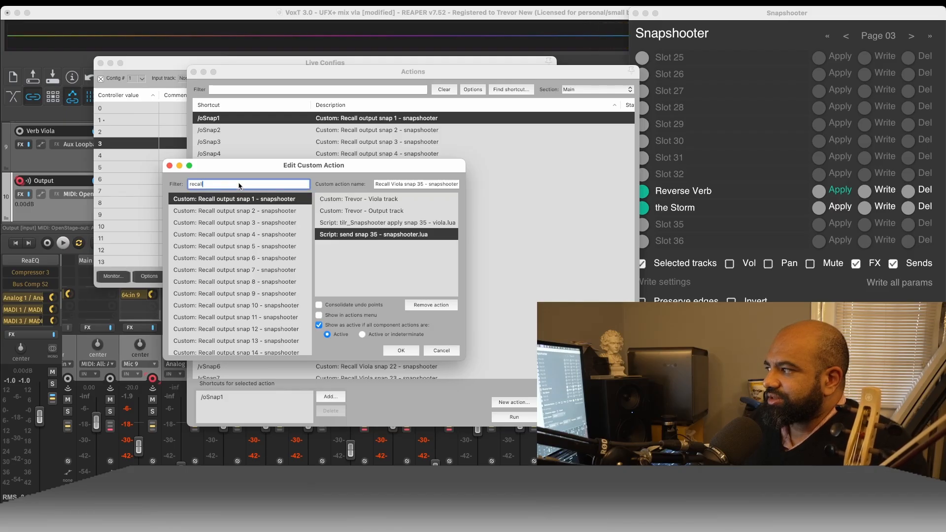
pyautogui.write('apply')
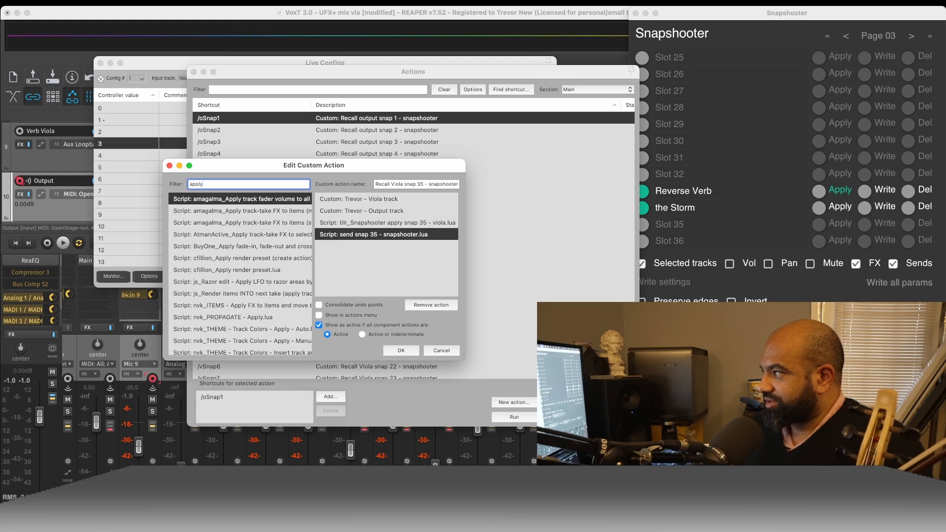
pyautogui.write(' snap')
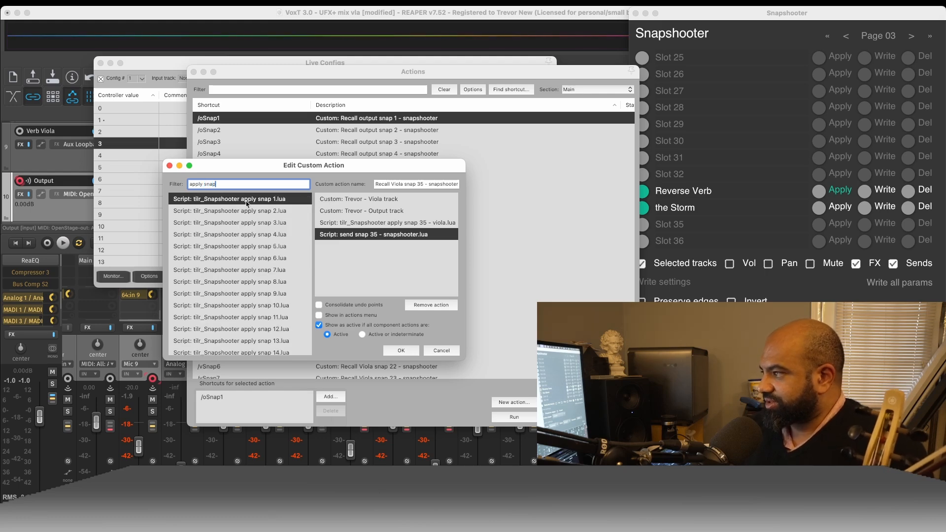
pyautogui.scroll(-2, 245, 204)
pyautogui.scroll(2, 242, 252)
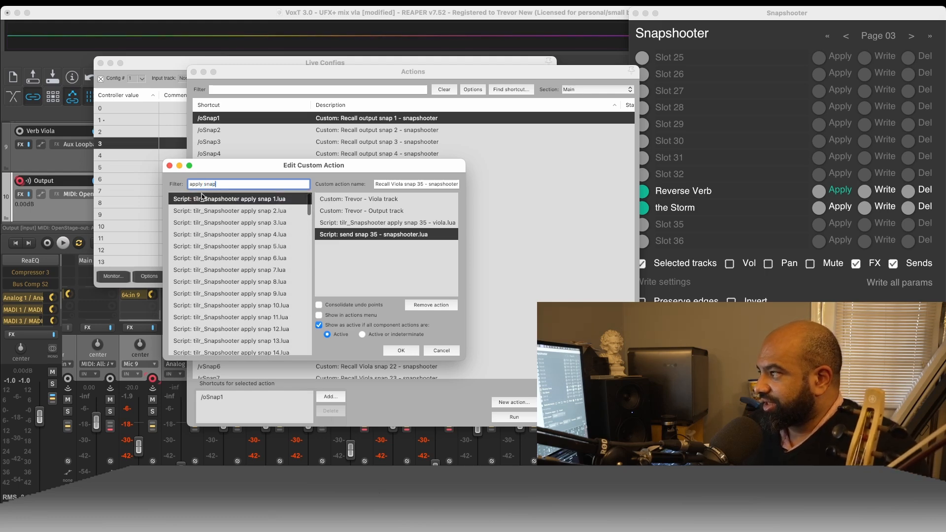
pyautogui.moveTo(201, 198); pyautogui.dragTo(354, 222)
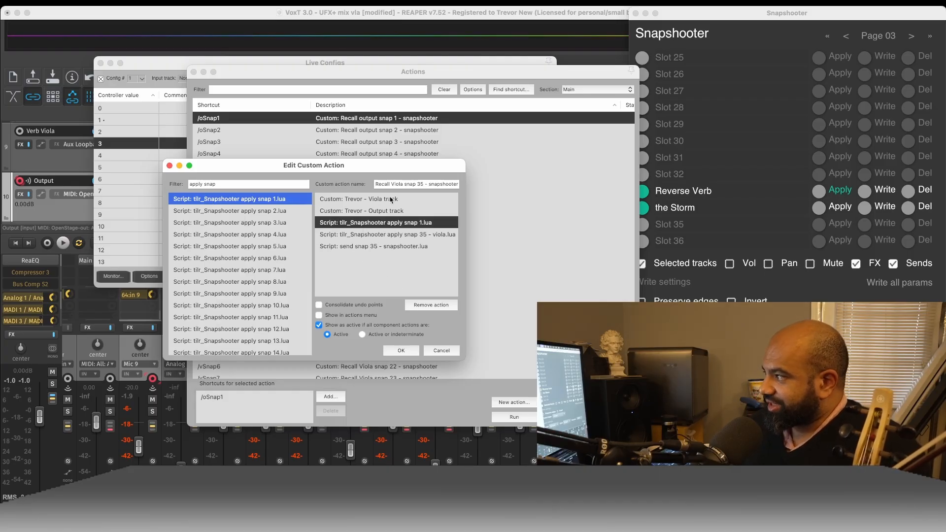
pyautogui.click(402, 350)
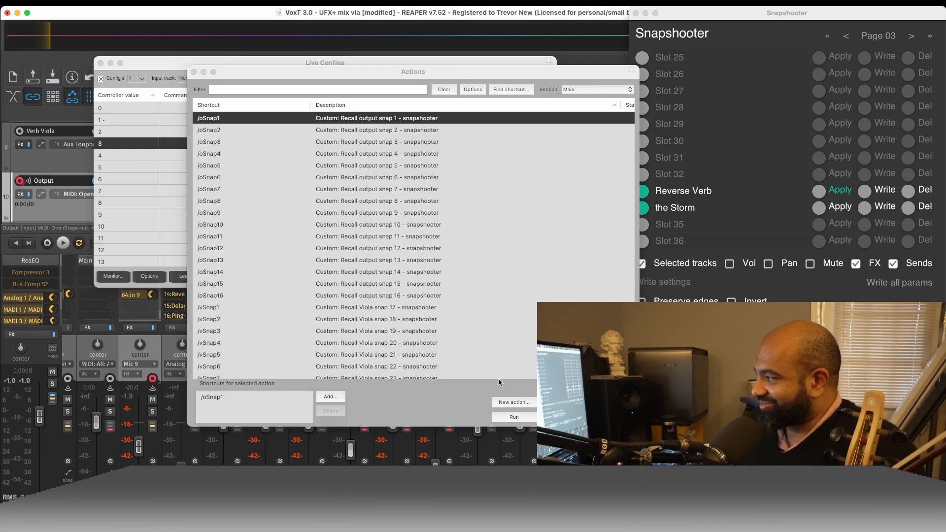
pyautogui.click(611, 416)
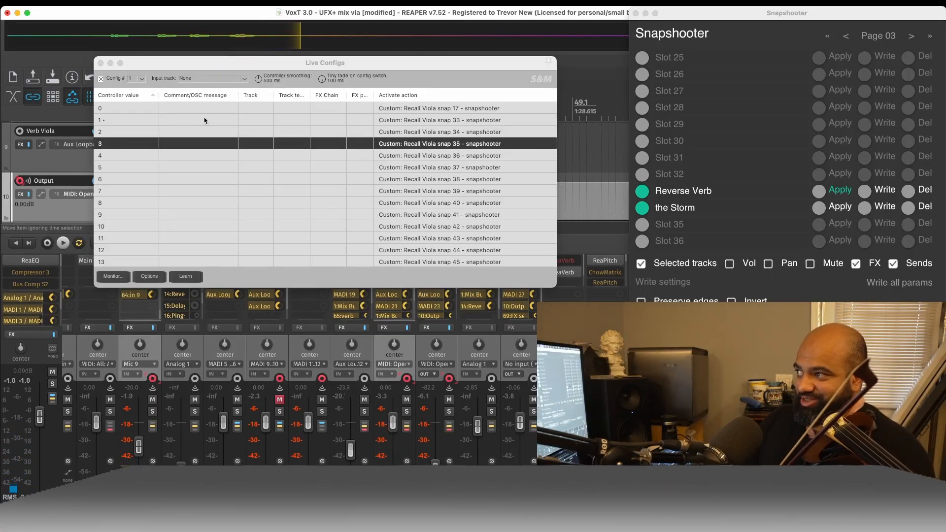
# - Select controller value 0 in Live Configs, and open the action list and close it again
pyautogui.click(136, 109)
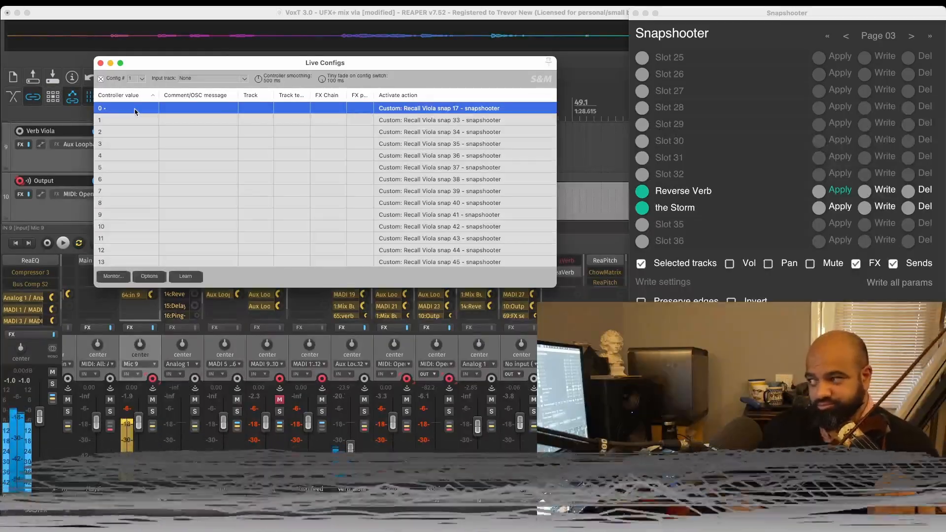
pyautogui.hotkey('shift', '/')
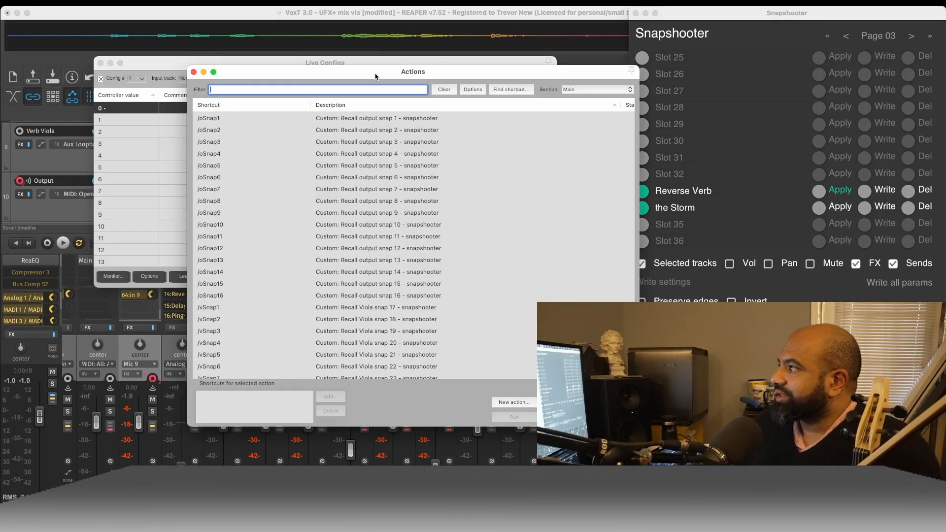
pyautogui.moveTo(376, 78); pyautogui.dragTo(336, 83)
pyautogui.click(154, 79)
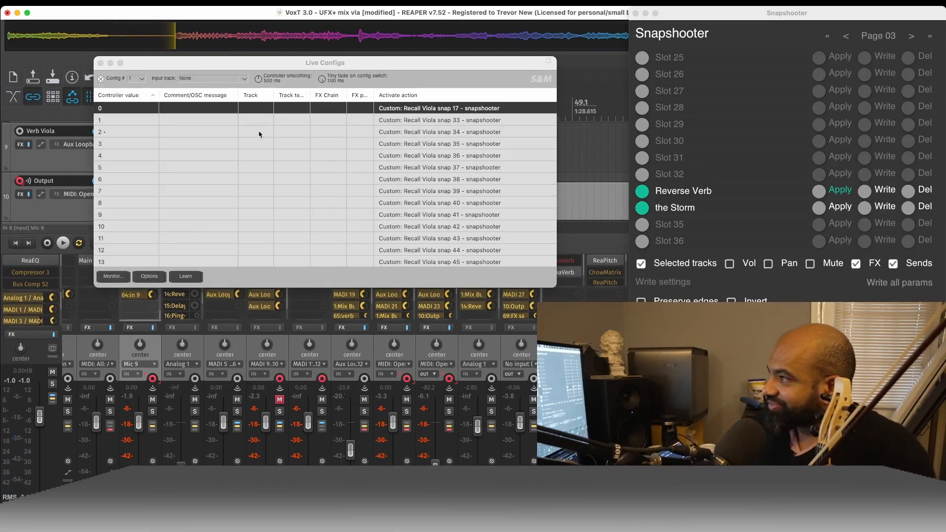
# - Reposition the Live Configs window, and bring up the bach chaconne violin.pdf score and the Open Stage Control page
pyautogui.moveTo(246, 63); pyautogui.dragTo(289, 75)
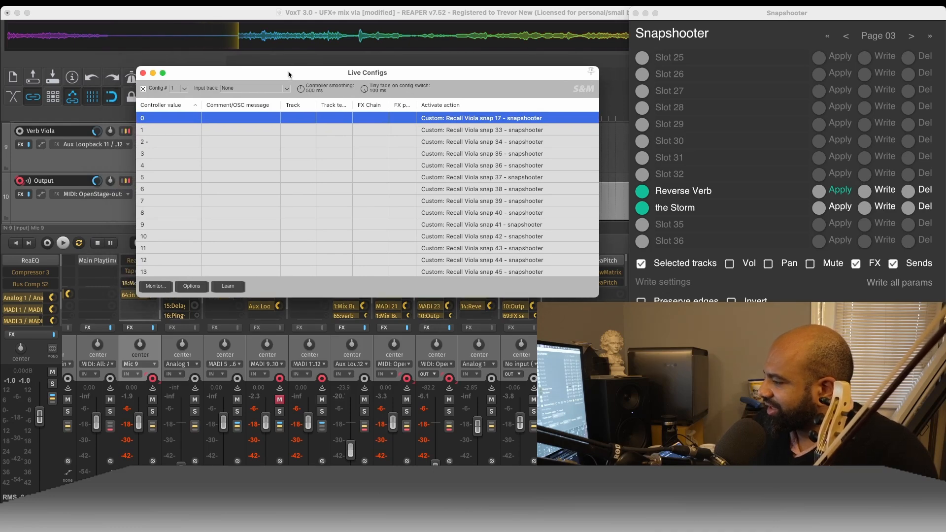
pyautogui.press('super+Tab')
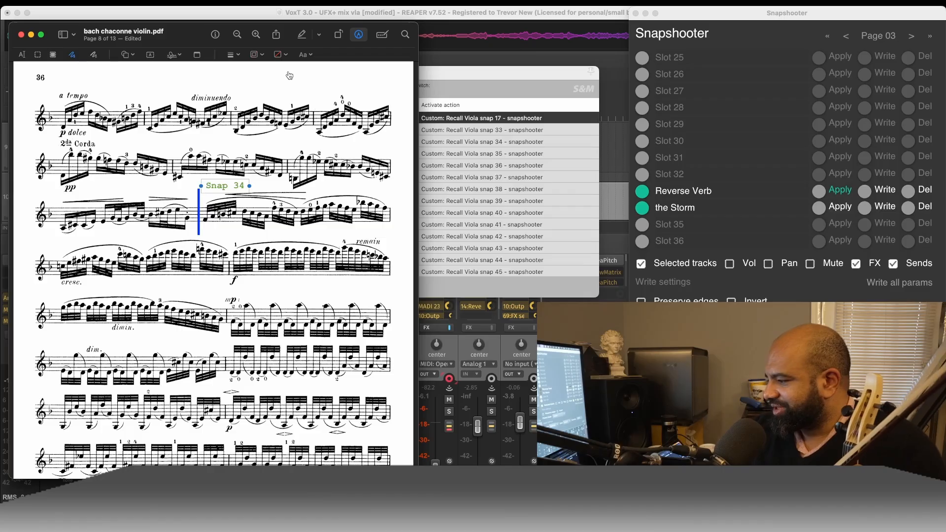
pyautogui.press('super+Tab')
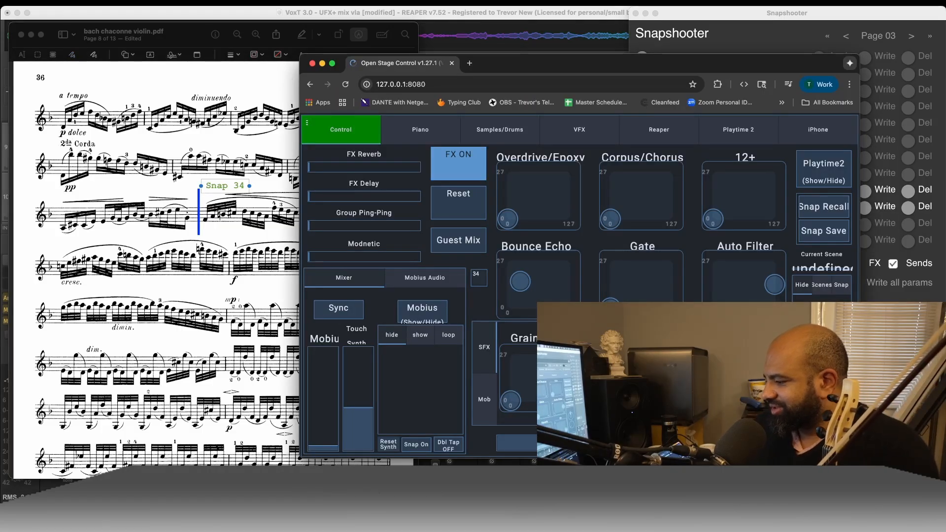